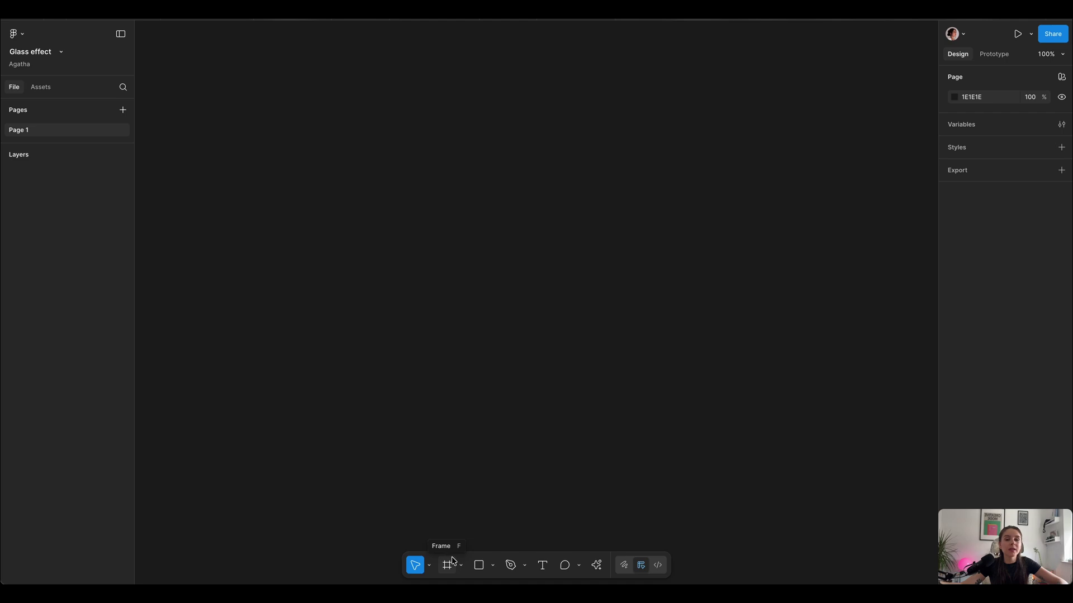
Step: Create an iPhone 13 mini frame and paste the lighthouse photo into it, scaled to about 546 × 818 and positioned to cover the frame
{"action": "left_click", "coordinate": [448, 566]}
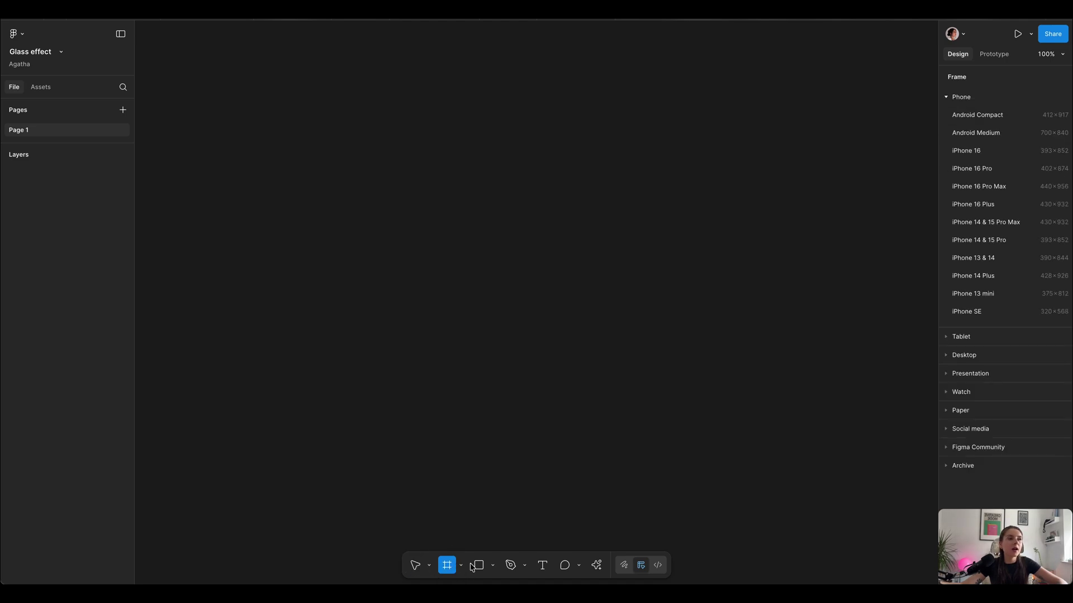
{"action": "left_click", "coordinate": [1000, 294]}
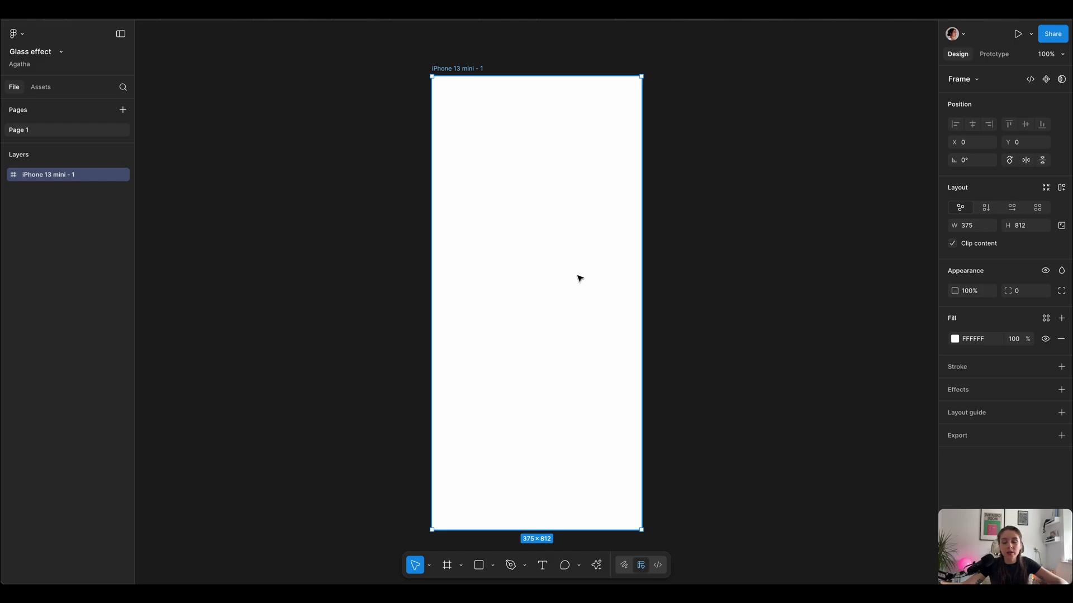
{"action": "key", "text": "super+v"}
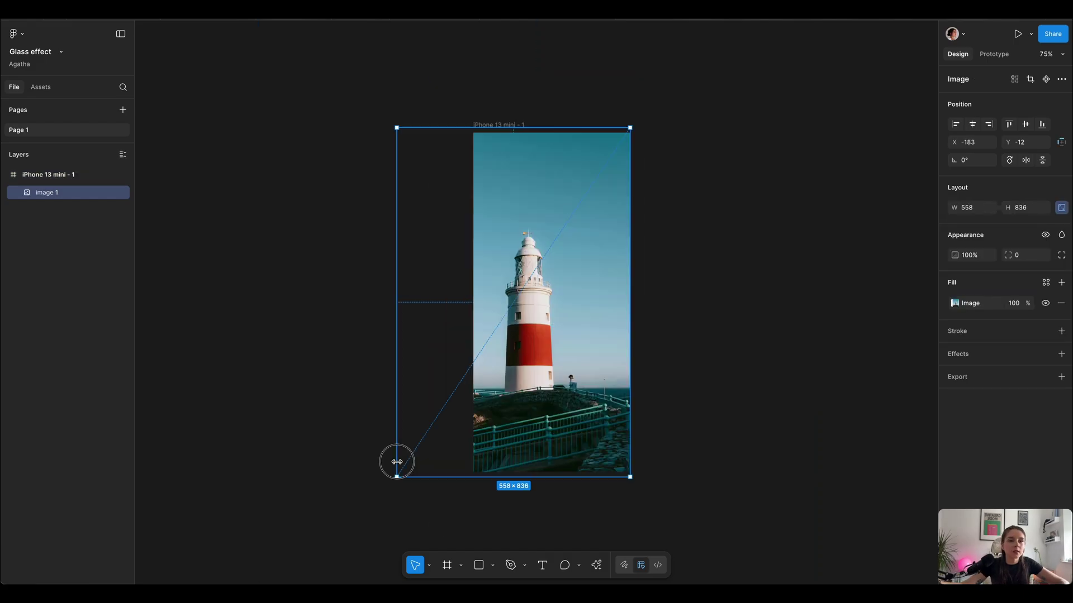
{"action": "left_click_drag", "start_coordinate": [397, 461], "coordinate": [402, 460]}
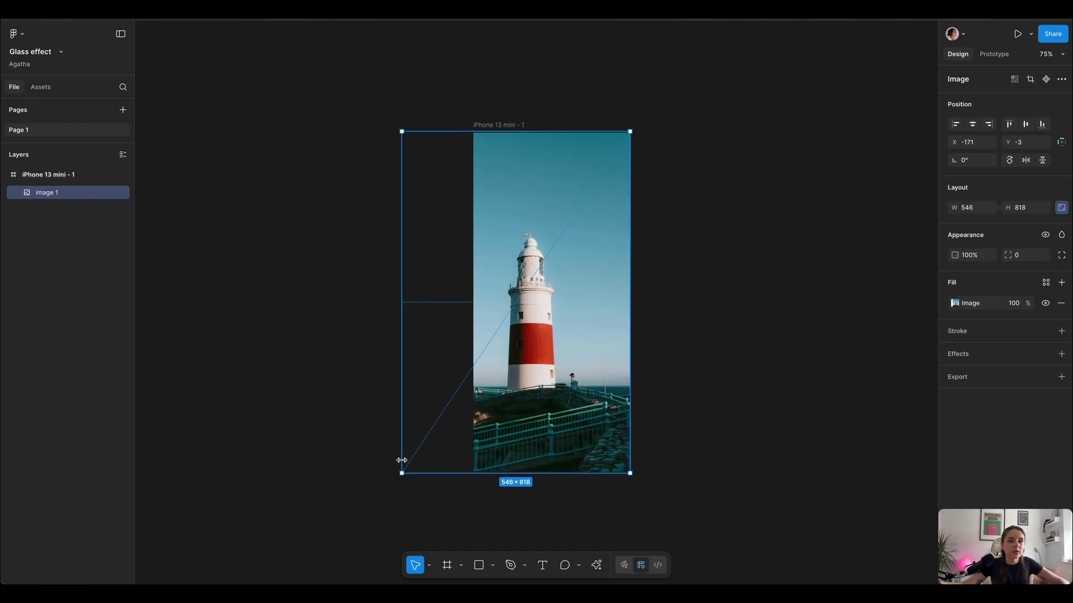
{"action": "mouse_move", "coordinate": [544, 438]}
{"action": "left_mouse_down"}
{"action": "mouse_move", "coordinate": [568, 438]}
{"action": "mouse_move", "coordinate": [553, 438]}
{"action": "left_mouse_up"}
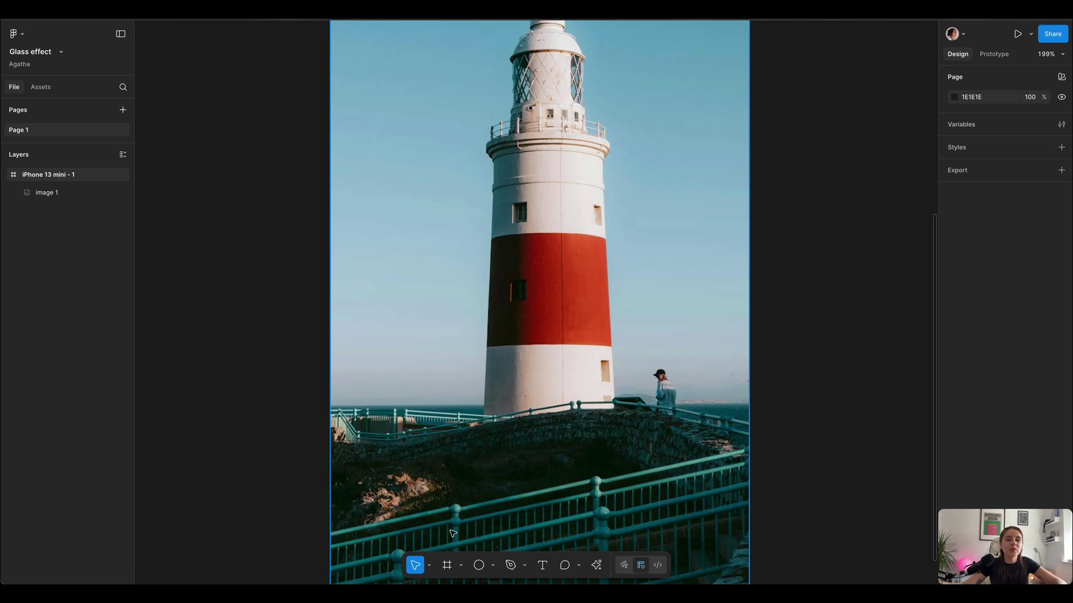
Step: Place a 120 × 120 frame over the lighthouse's red band and round it into a circle with corner radius 99
{"action": "left_click", "coordinate": [448, 565]}
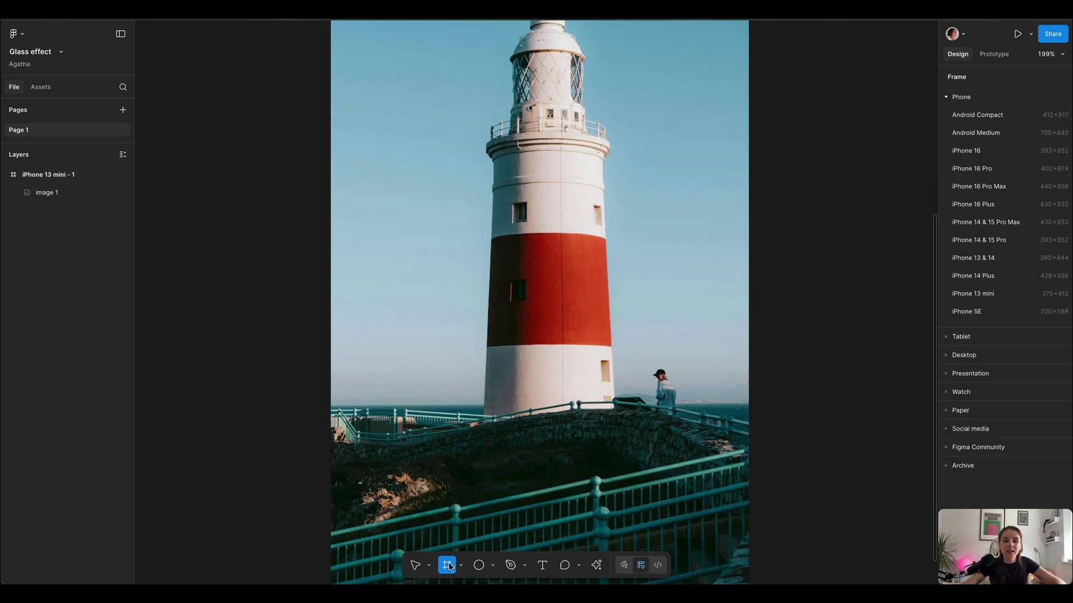
{"action": "left_click", "coordinate": [592, 245]}
{"action": "left_click", "coordinate": [971, 225]}
{"action": "type", "text": "120"}
{"action": "key", "text": "Return"}
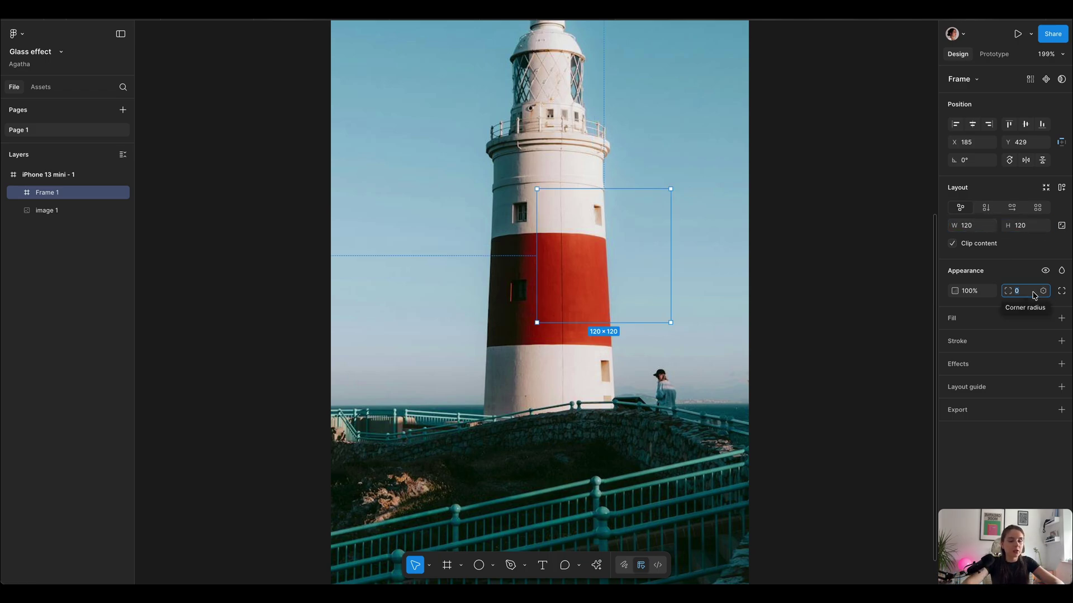
{"action": "type", "text": "99"}
{"action": "key", "text": "Return"}
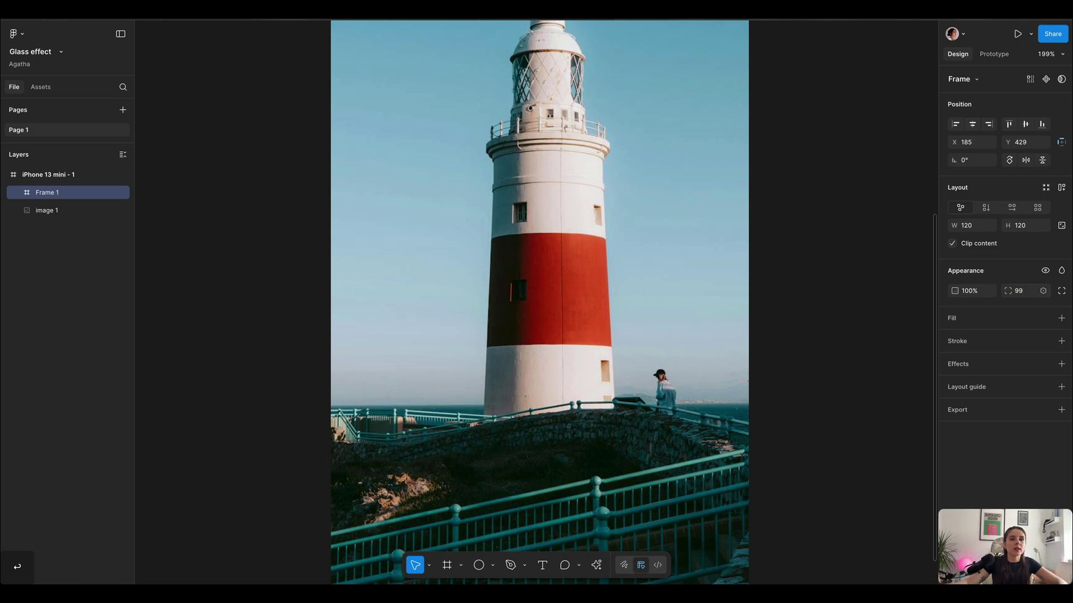
Step: Give the circular frame a white FFFFFF fill at 5% opacity
{"action": "left_click", "coordinate": [1062, 318]}
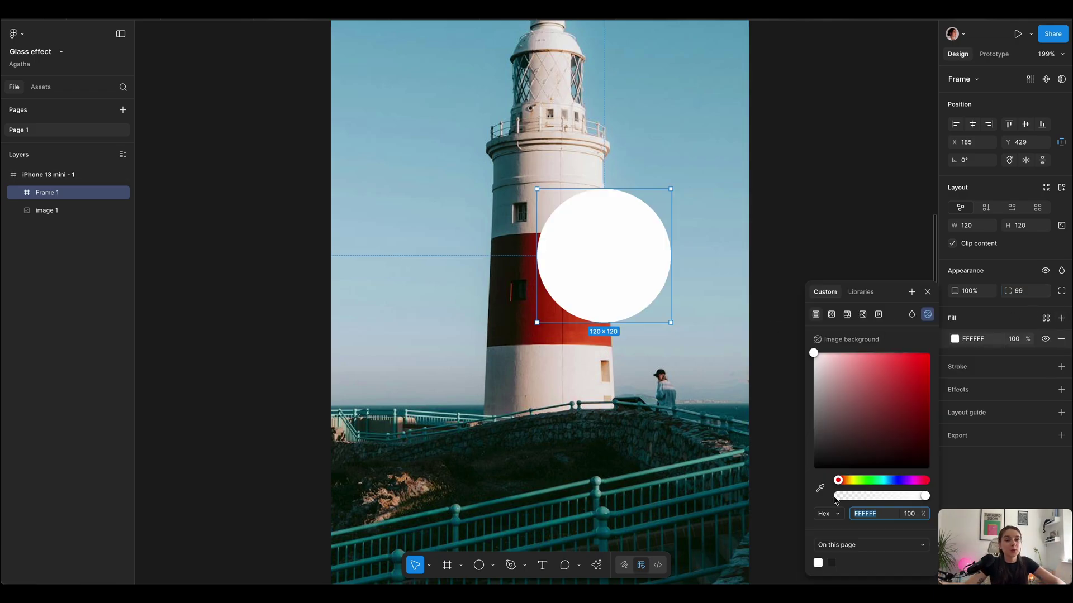
{"action": "left_click", "coordinate": [909, 514]}
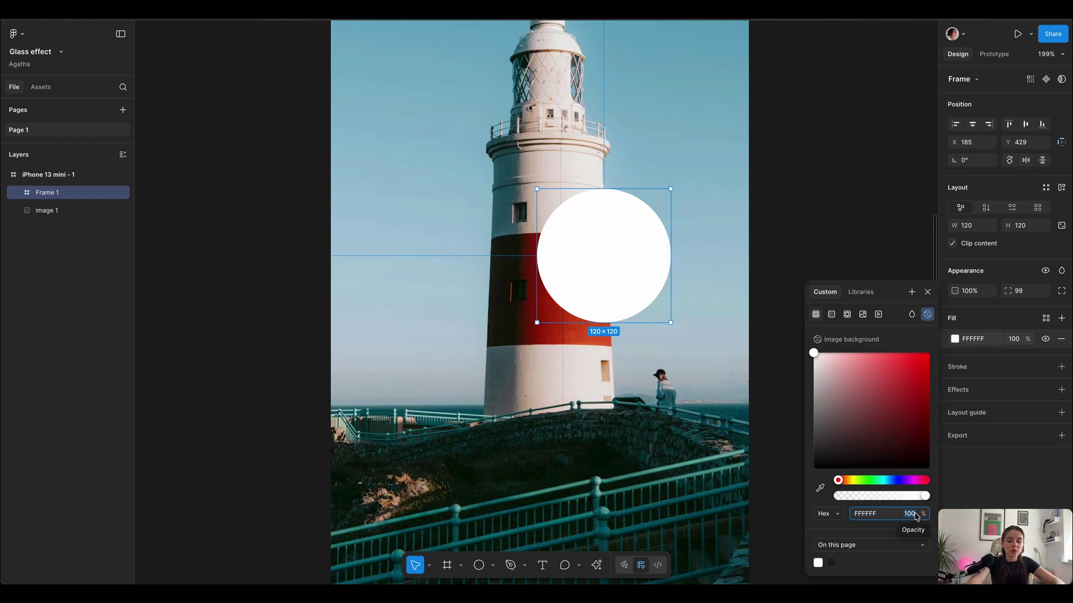
{"action": "type", "text": "5"}
{"action": "key", "text": "Return"}
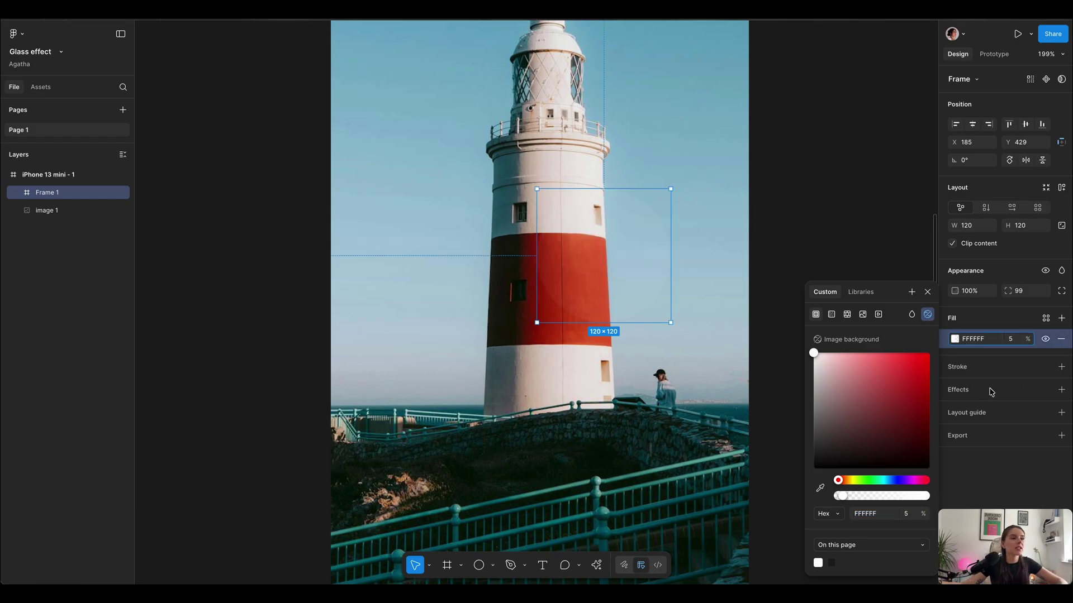
Step: Add a progressive background blur to the circle with start 2 and end 10
{"action": "left_click", "coordinate": [1061, 390]}
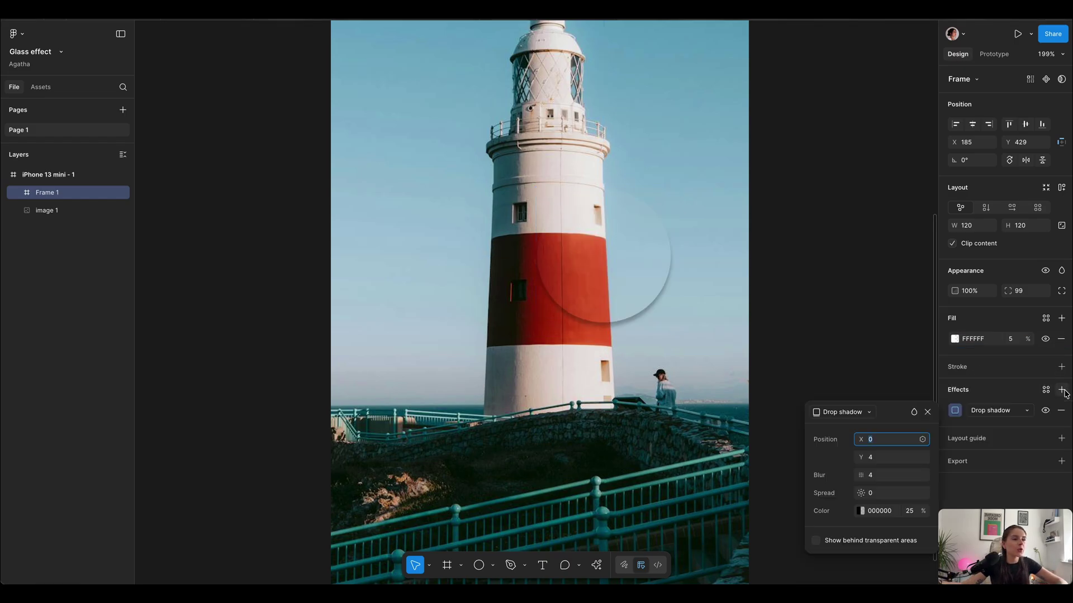
{"action": "left_click", "coordinate": [852, 413]}
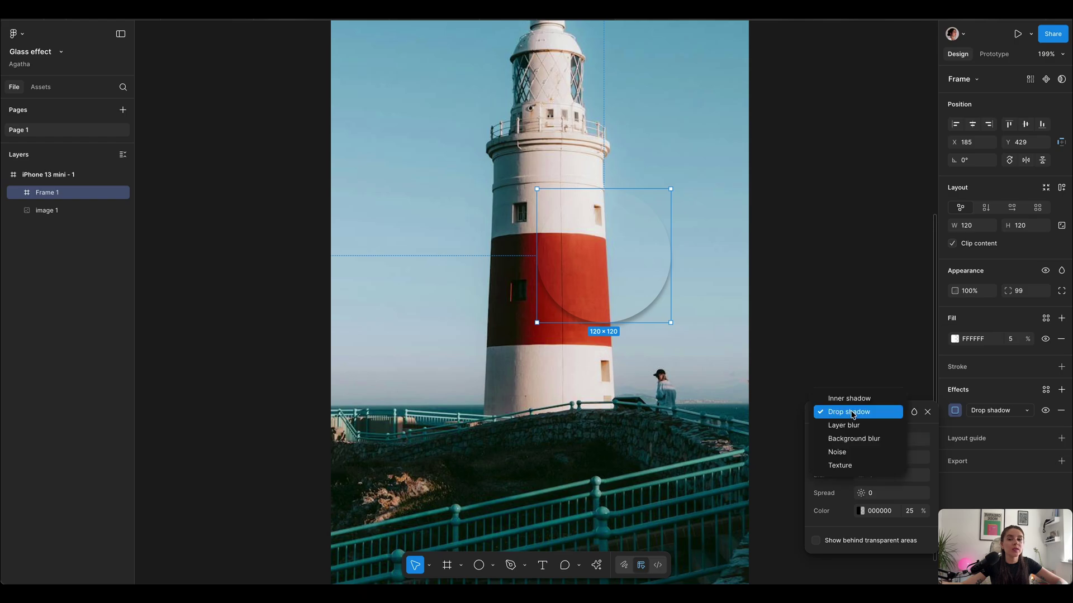
{"action": "left_click", "coordinate": [841, 439]}
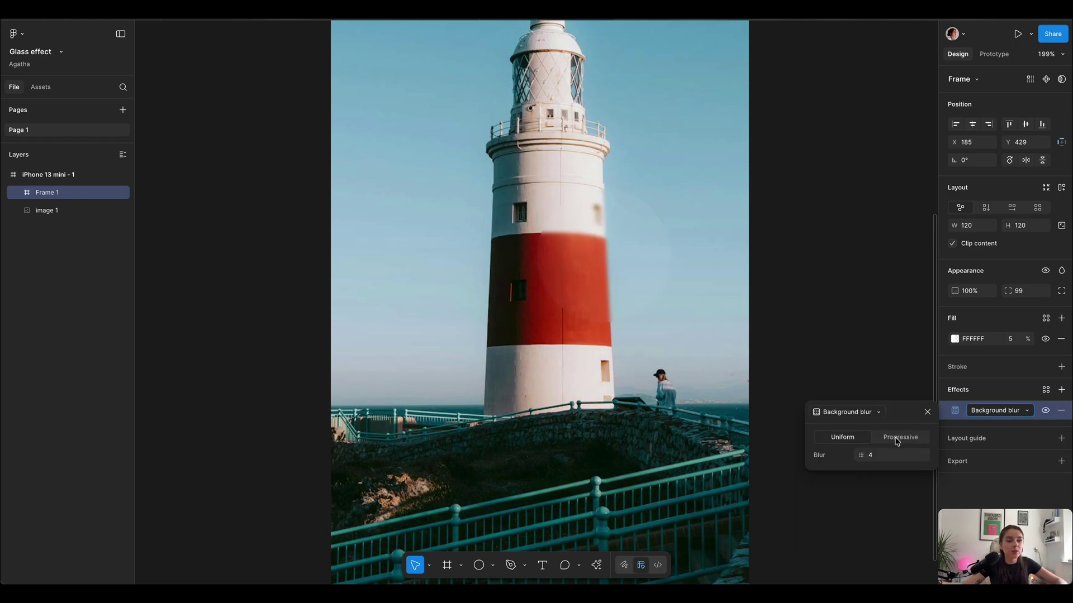
{"action": "left_click", "coordinate": [897, 438]}
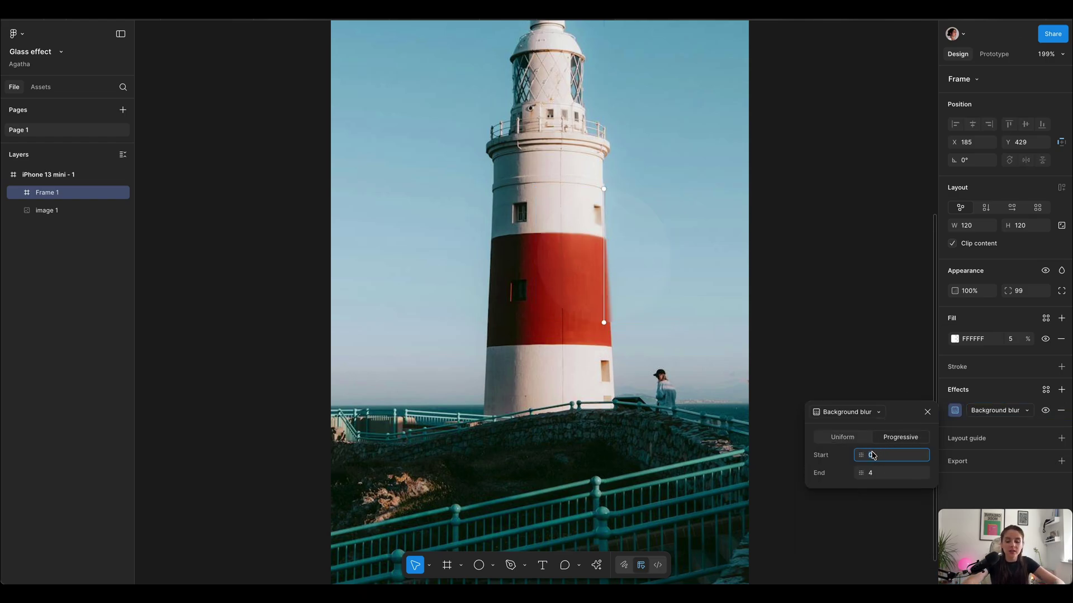
{"action": "type", "text": "2"}
{"action": "left_click", "coordinate": [877, 472]}
{"action": "type", "text": "10"}
{"action": "key", "text": "Return"}
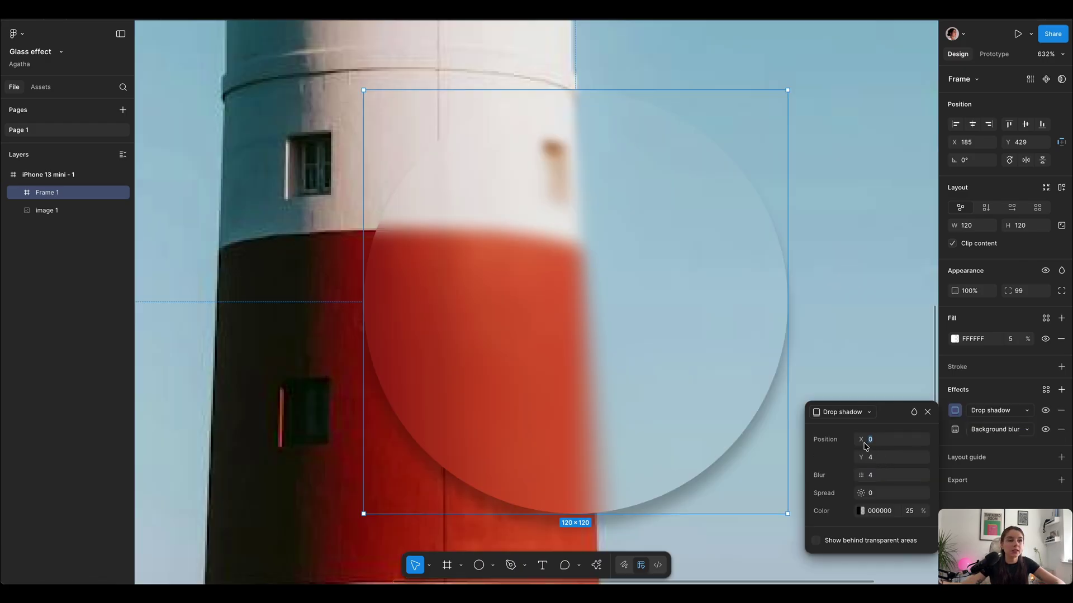
Step: Add a drop shadow to the circle with Y offset 3, blur 8 and spread 3
{"action": "left_click", "coordinate": [876, 457]}
{"action": "type", "text": "3"}
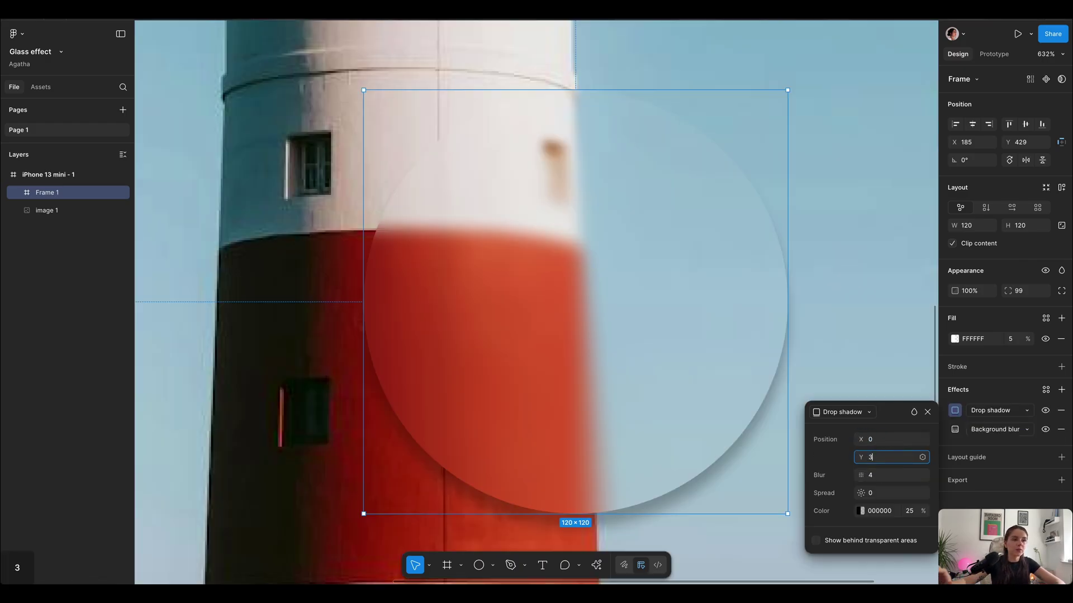
{"action": "left_click", "coordinate": [878, 476]}
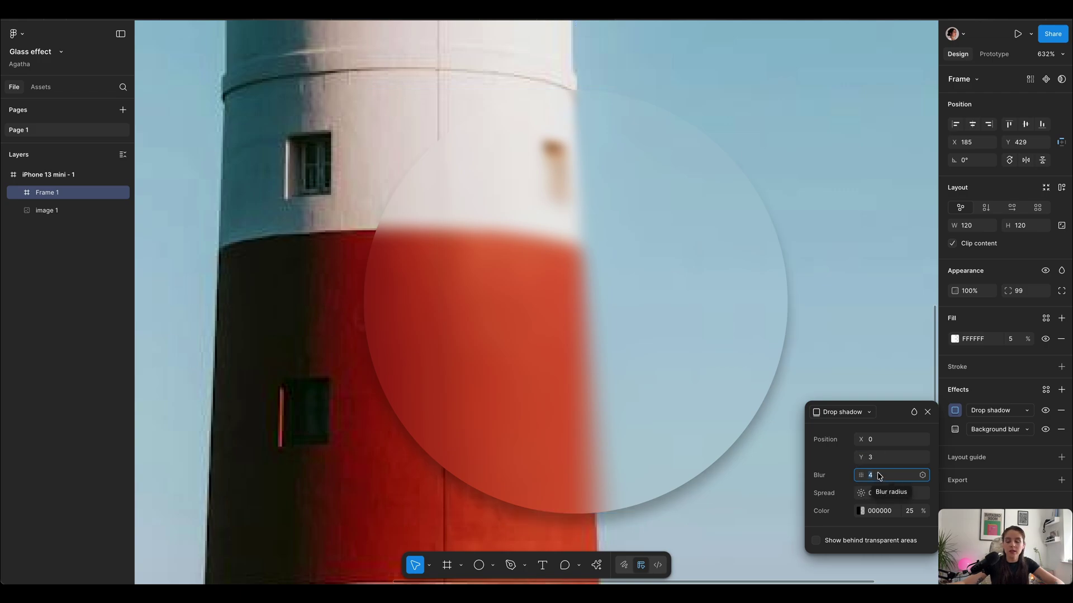
{"action": "type", "text": "8"}
{"action": "left_click", "coordinate": [878, 494]}
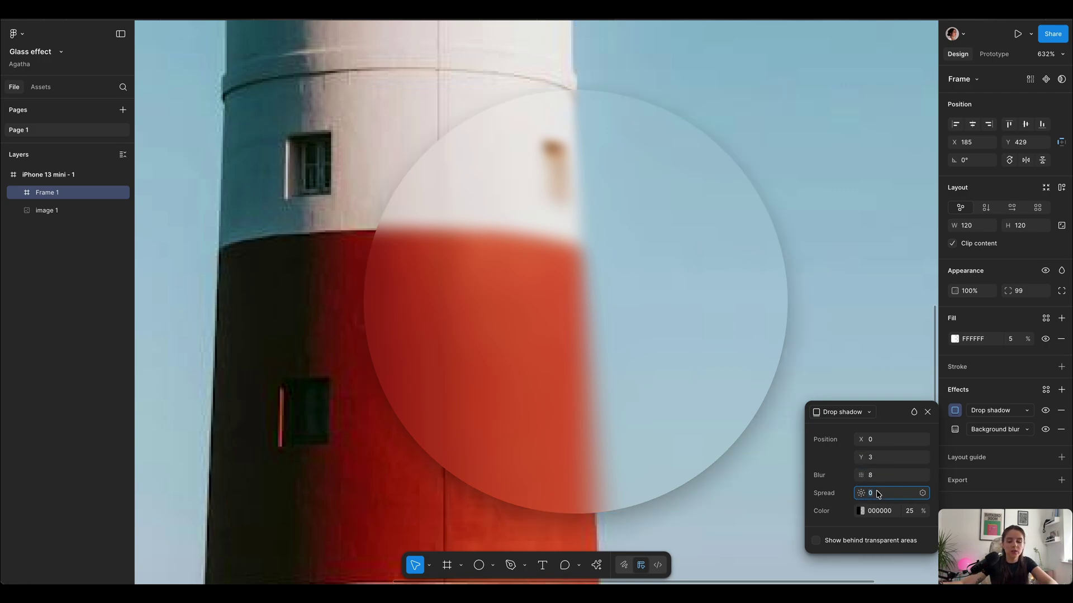
{"action": "type", "text": "3"}
Step: Set the drop shadow's color to 353535
{"action": "left_click", "coordinate": [860, 511]}
{"action": "left_click", "coordinate": [746, 514]}
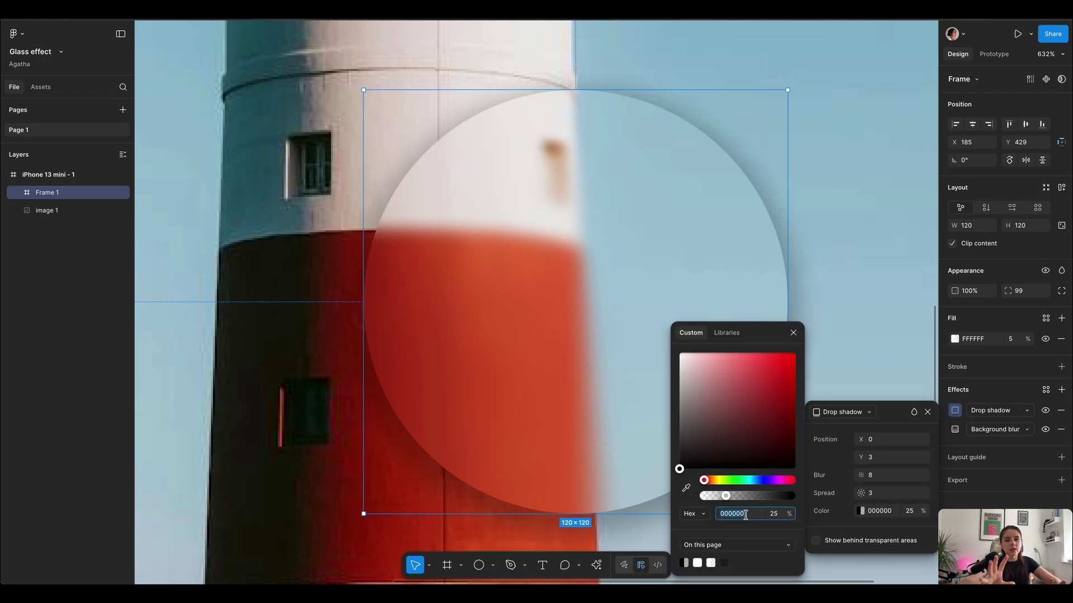
{"action": "type", "text": "3535"}
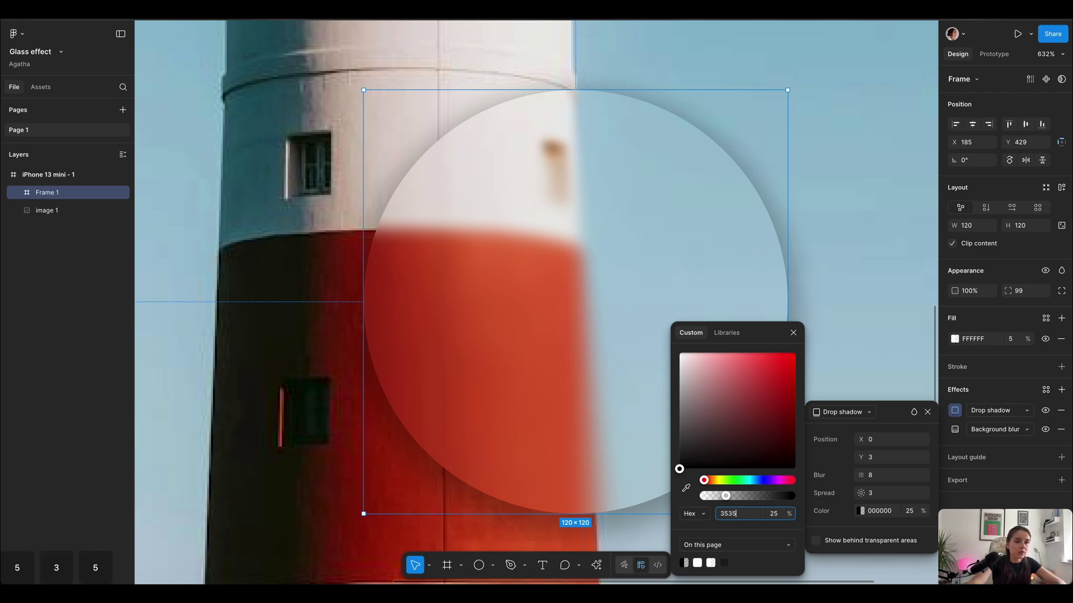
{"action": "type", "text": "35"}
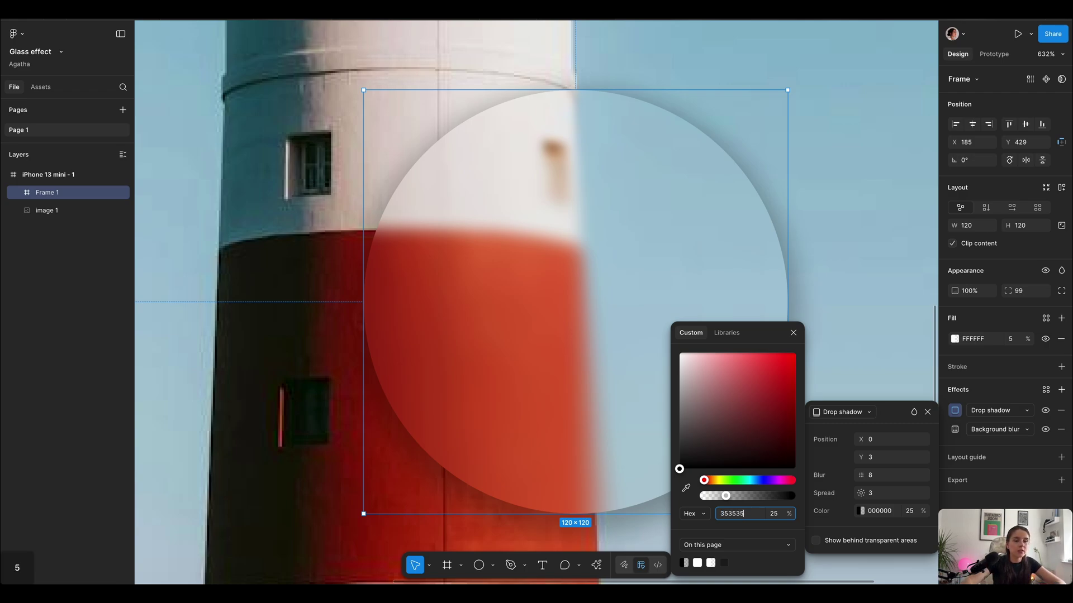
{"action": "left_click", "coordinate": [774, 514]}
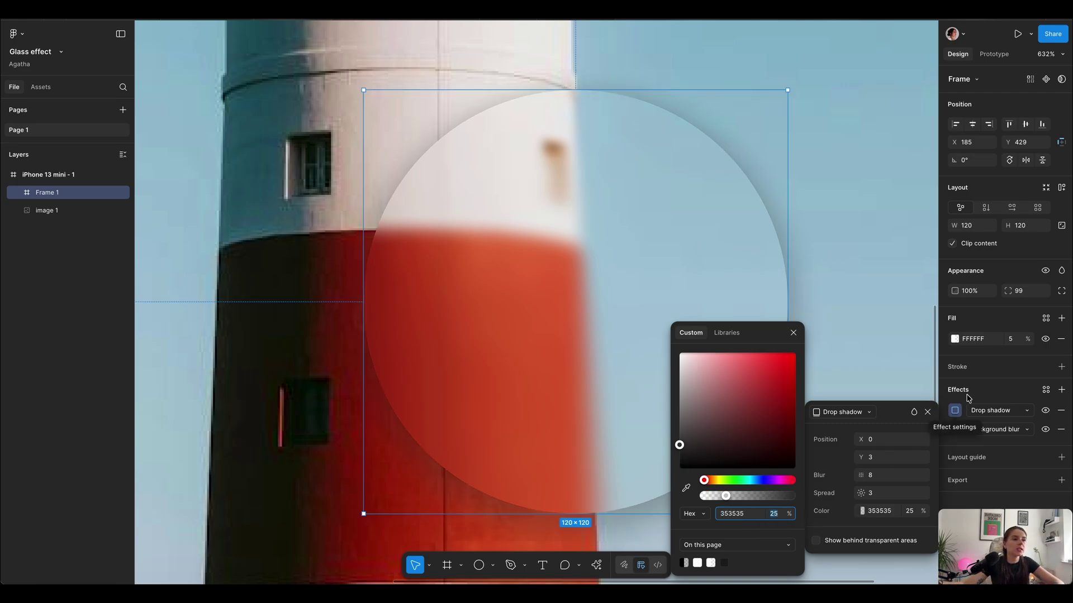
Step: Add an inner shadow to the circle with Y offset 2, blur 10 and spread 5
{"action": "left_click", "coordinate": [1061, 390]}
{"action": "left_click", "coordinate": [843, 413]}
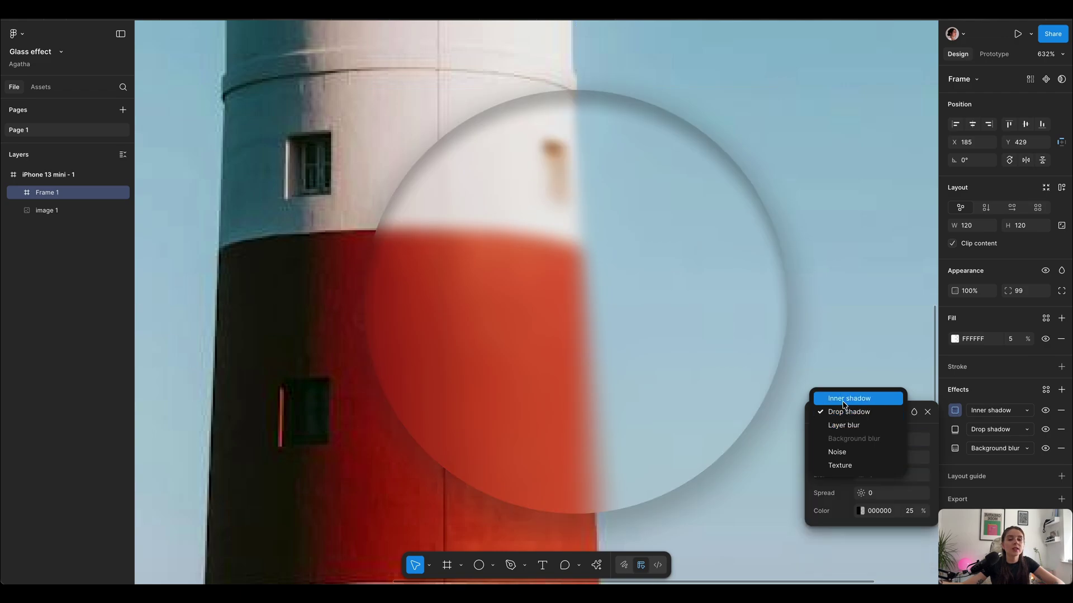
{"action": "left_click", "coordinate": [844, 399]}
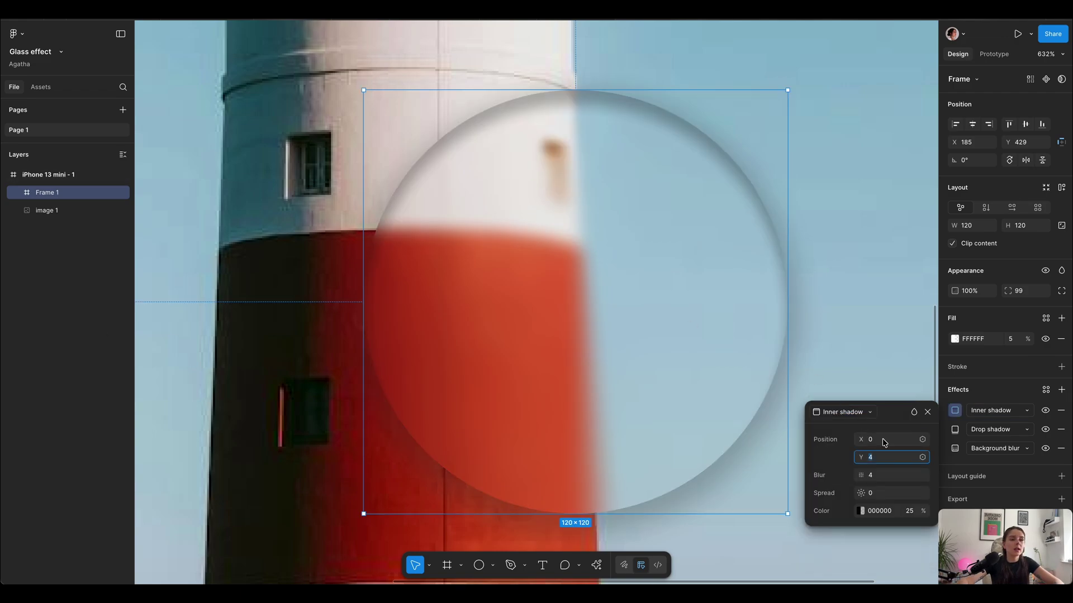
{"action": "type", "text": "2"}
{"action": "key", "text": "Tab"}
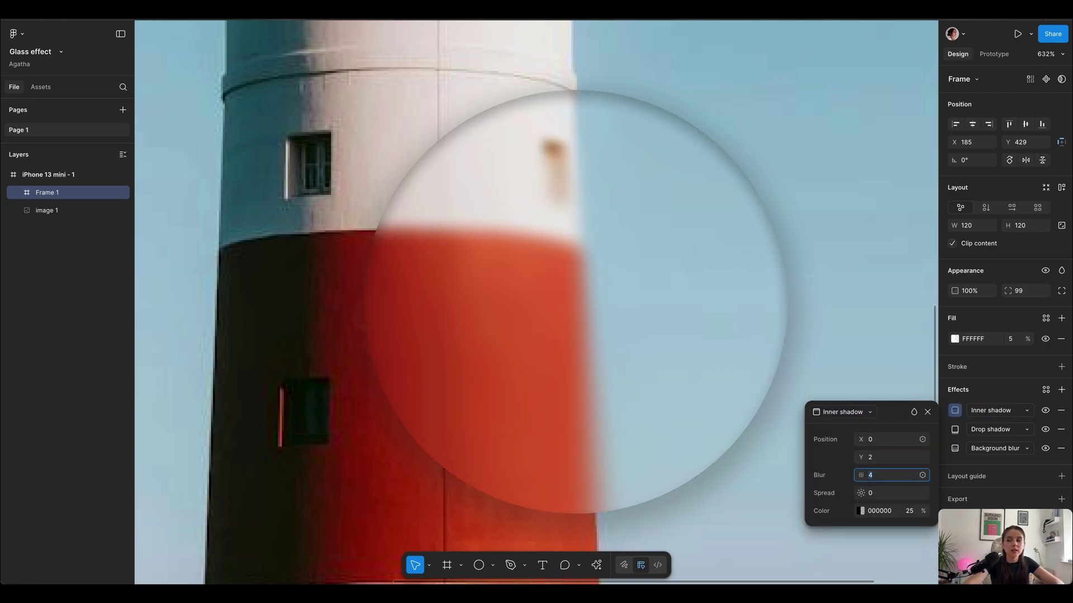
{"action": "type", "text": "10"}
{"action": "key", "text": "Tab"}
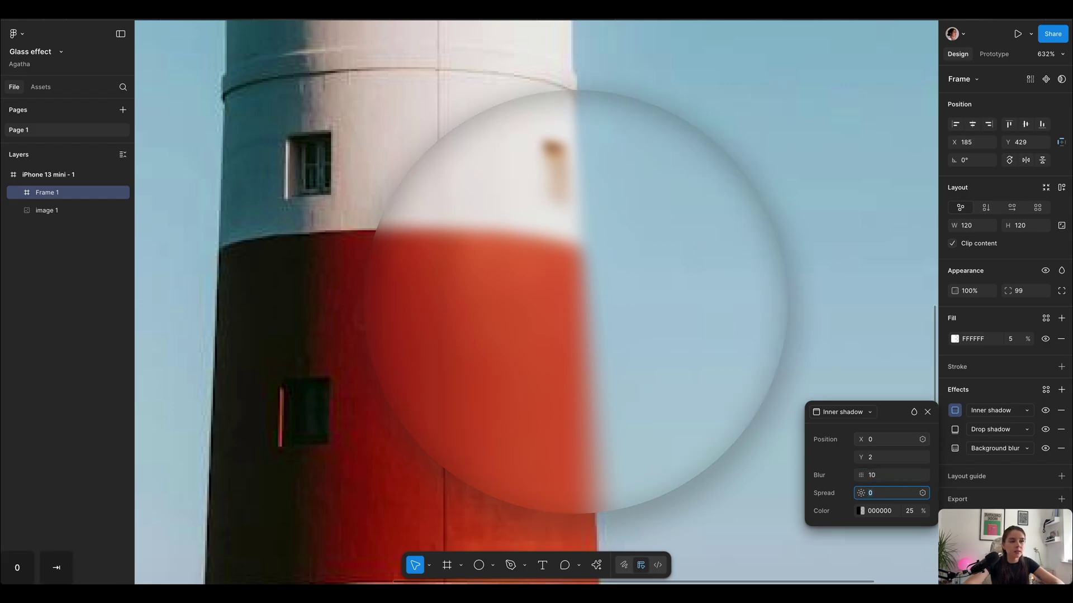
{"action": "type", "text": "5"}
Step: Change the inner shadow's color to 353535
{"action": "left_click", "coordinate": [890, 514]}
{"action": "type", "text": "353535"}
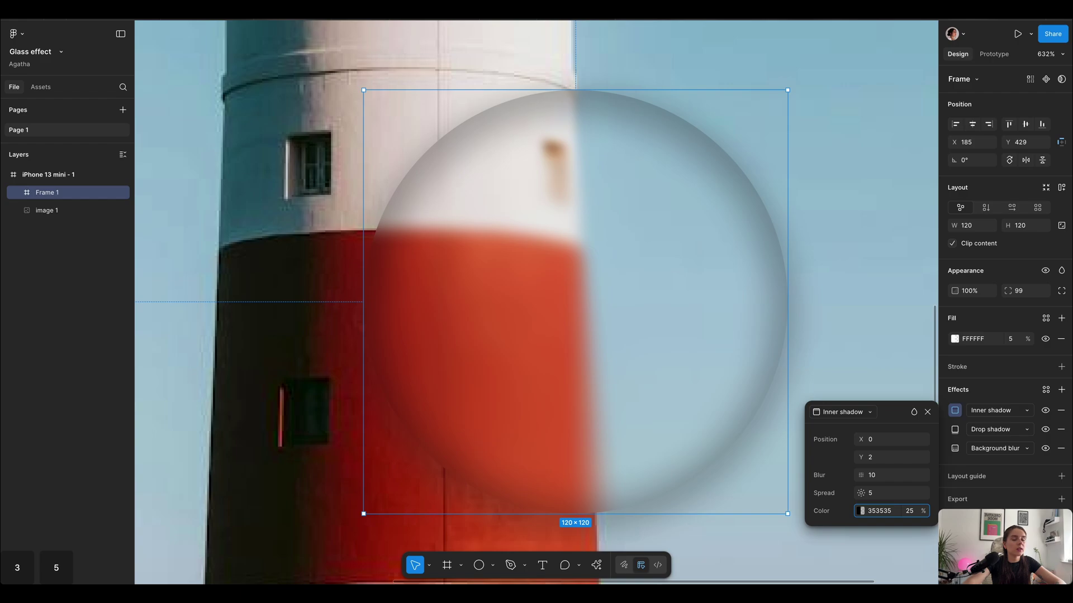
{"action": "key", "text": "Return"}
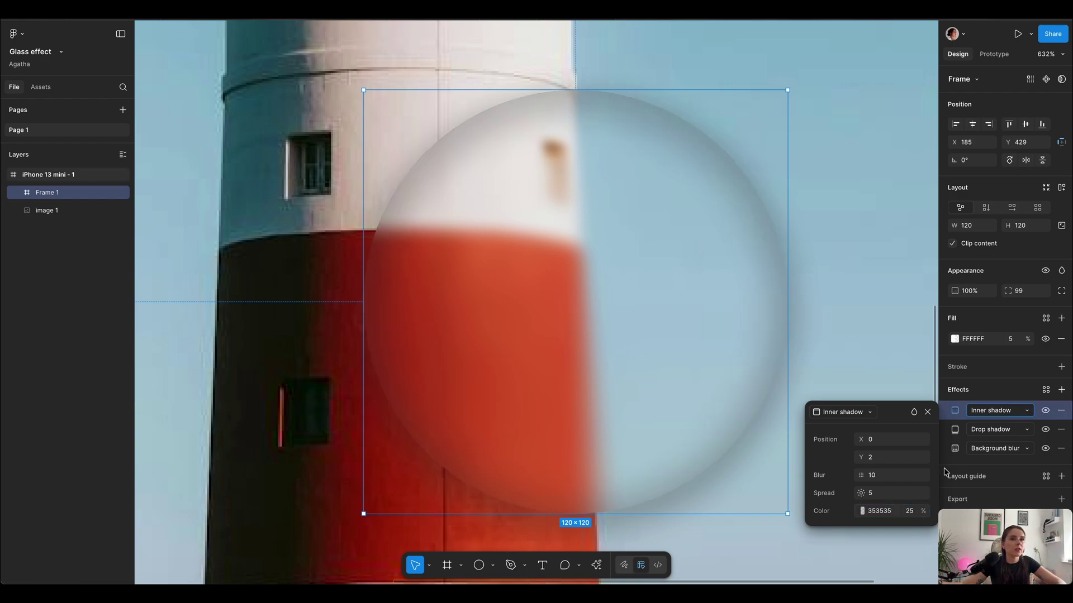
Step: Add a second inner shadow to the circle with Y offset 0 and blur 14
{"action": "left_click", "coordinate": [1062, 390]}
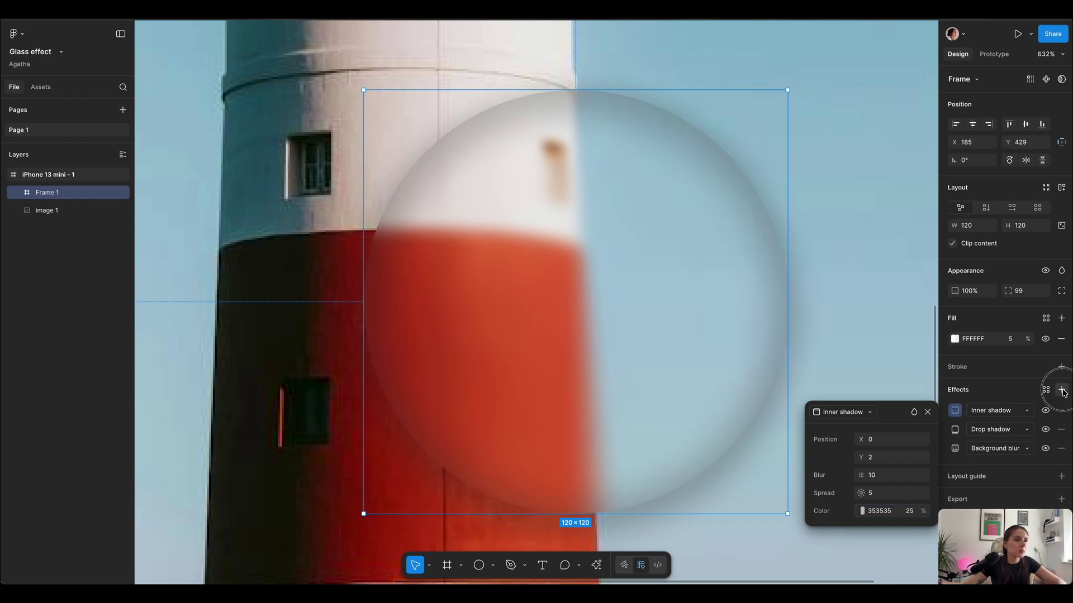
{"action": "left_click", "coordinate": [851, 413]}
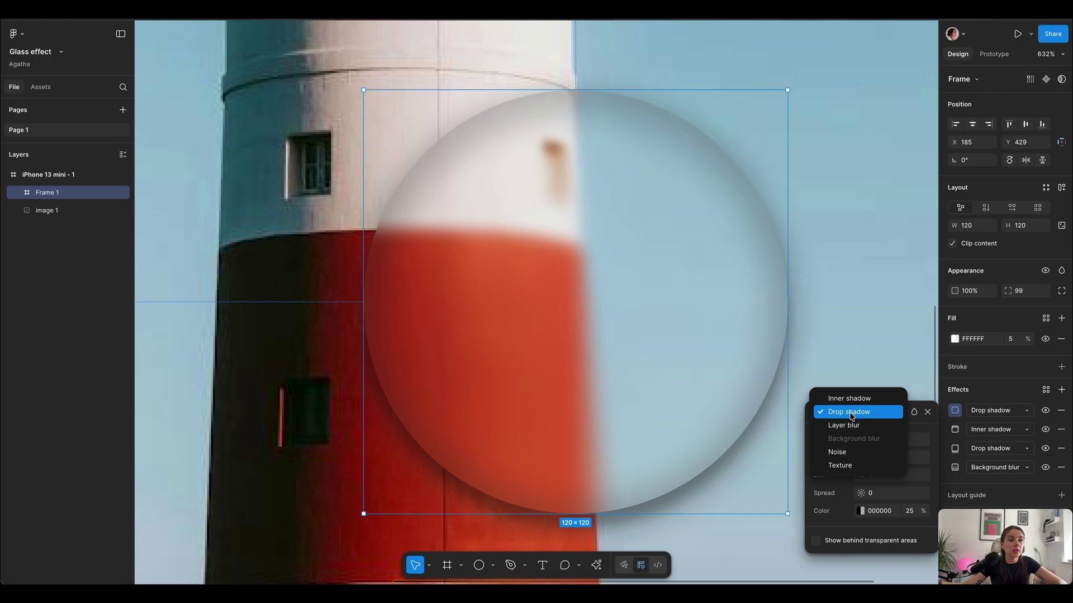
{"action": "left_click", "coordinate": [841, 393]}
{"action": "left_click", "coordinate": [884, 462]}
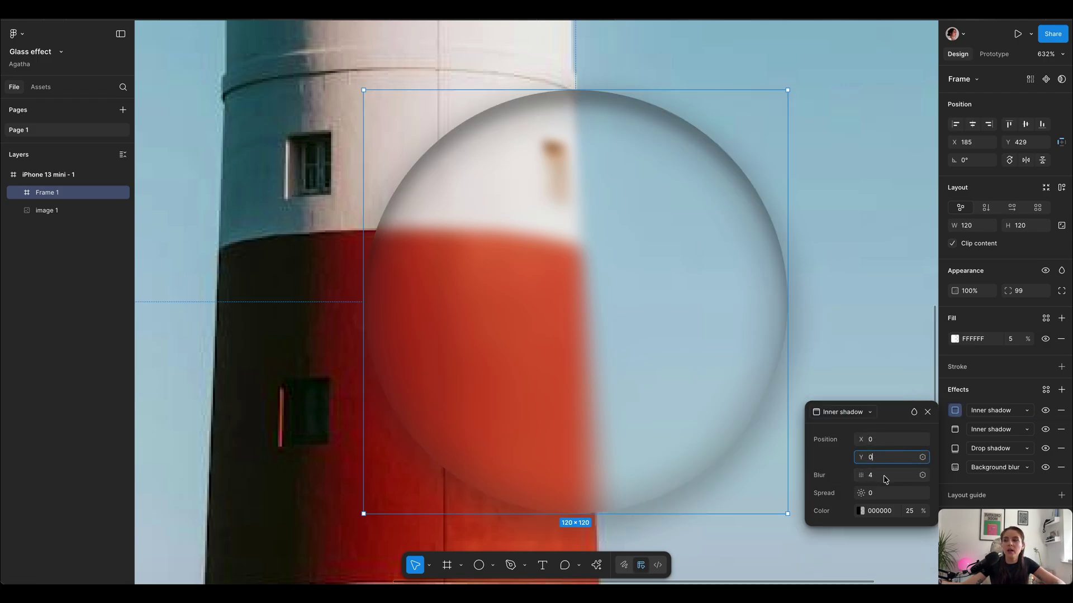
{"action": "type", "text": "0"}
{"action": "left_click", "coordinate": [886, 476]}
{"action": "type", "text": "14"}
{"action": "key", "text": "Tab"}
{"action": "key", "text": "Tab"}
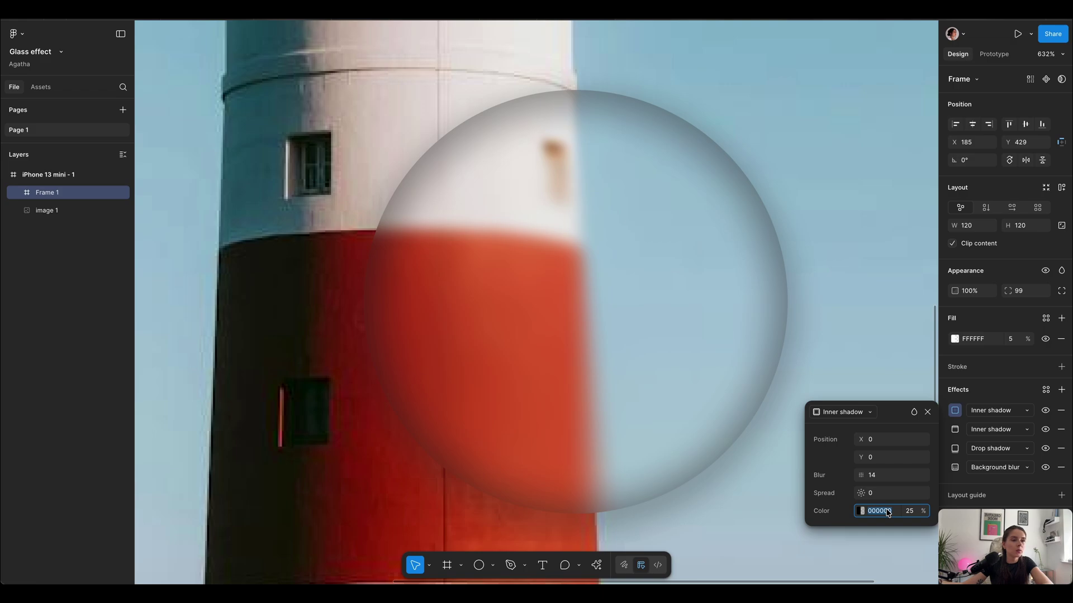
Step: Make the second inner shadow white (FFFFFF) at 35% opacity
{"action": "type", "text": "fff"}
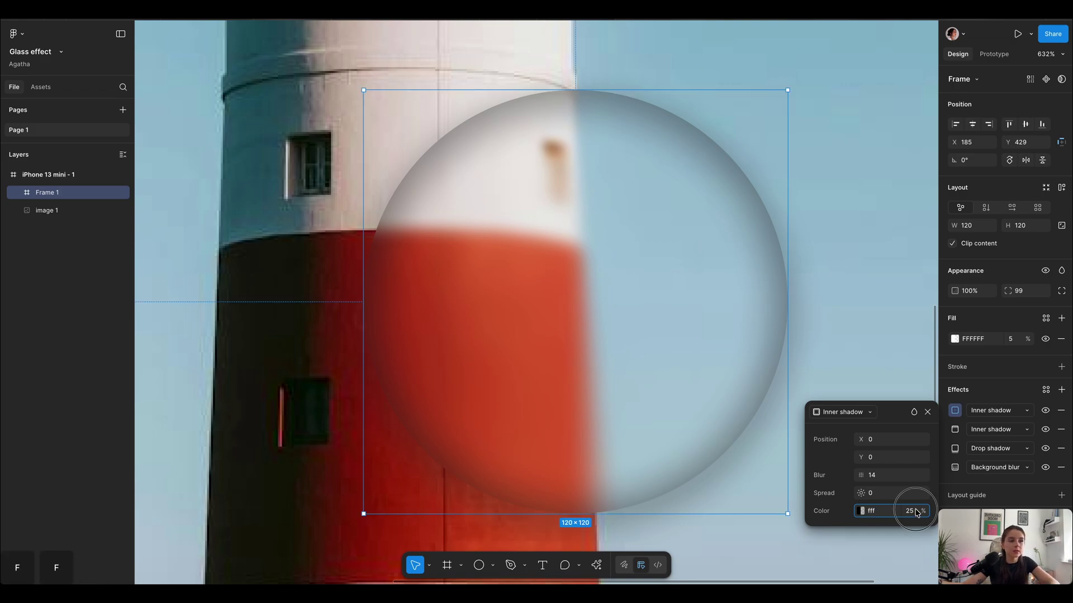
{"action": "left_click", "coordinate": [910, 512]}
{"action": "type", "text": "35"}
{"action": "key", "text": "Return"}
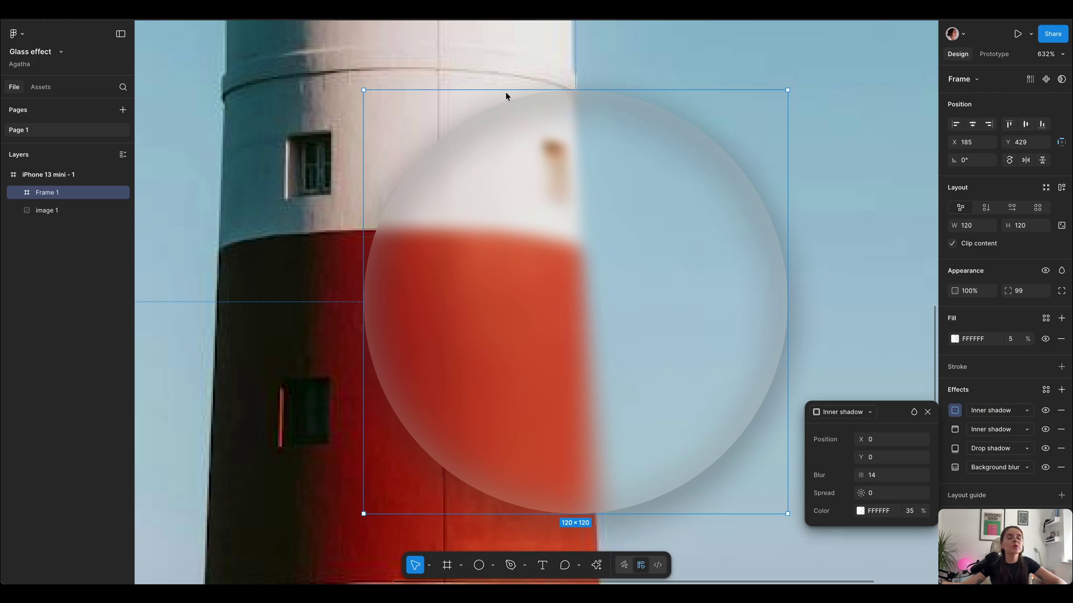
Step: Add a third inner shadow to the circle with X offset 1, Y offset 3 and blur 5
{"action": "left_click", "coordinate": [1061, 390]}
{"action": "left_click", "coordinate": [844, 412]}
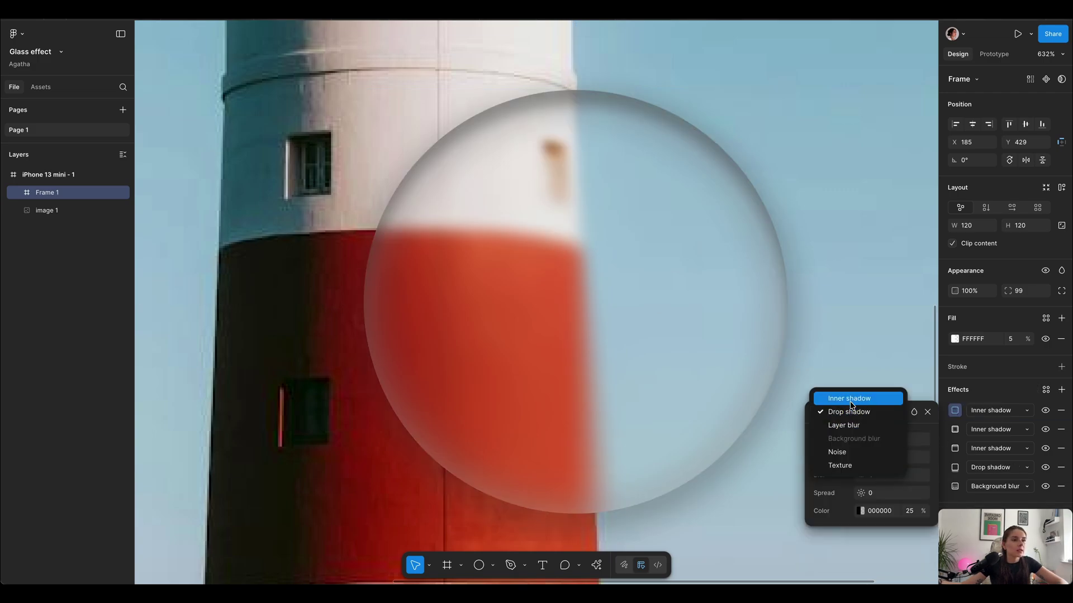
{"action": "left_click", "coordinate": [852, 404]}
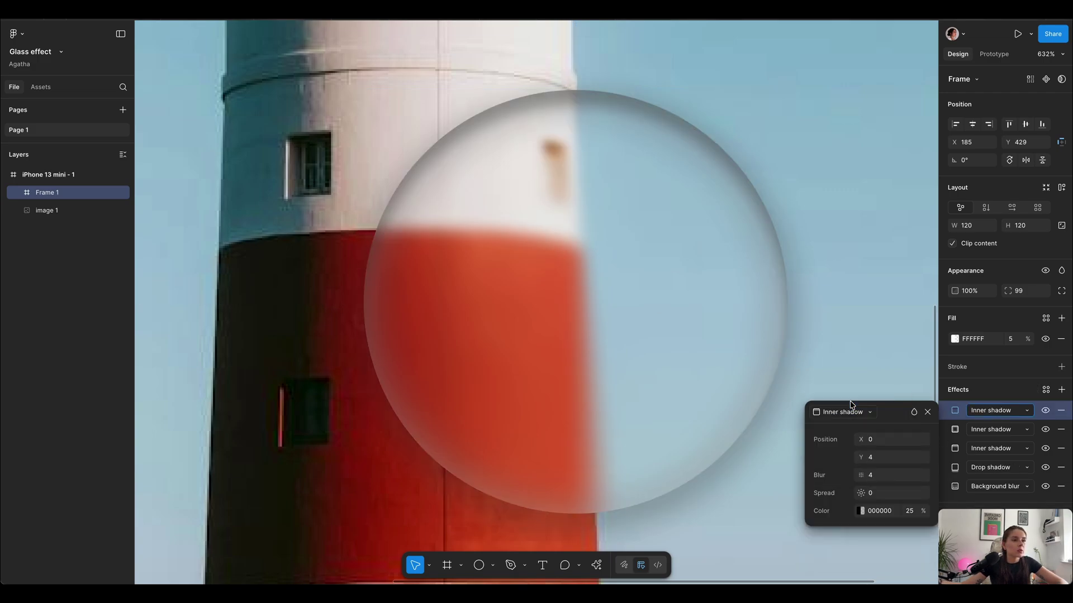
{"action": "left_click", "coordinate": [879, 439]}
{"action": "type", "text": "1"}
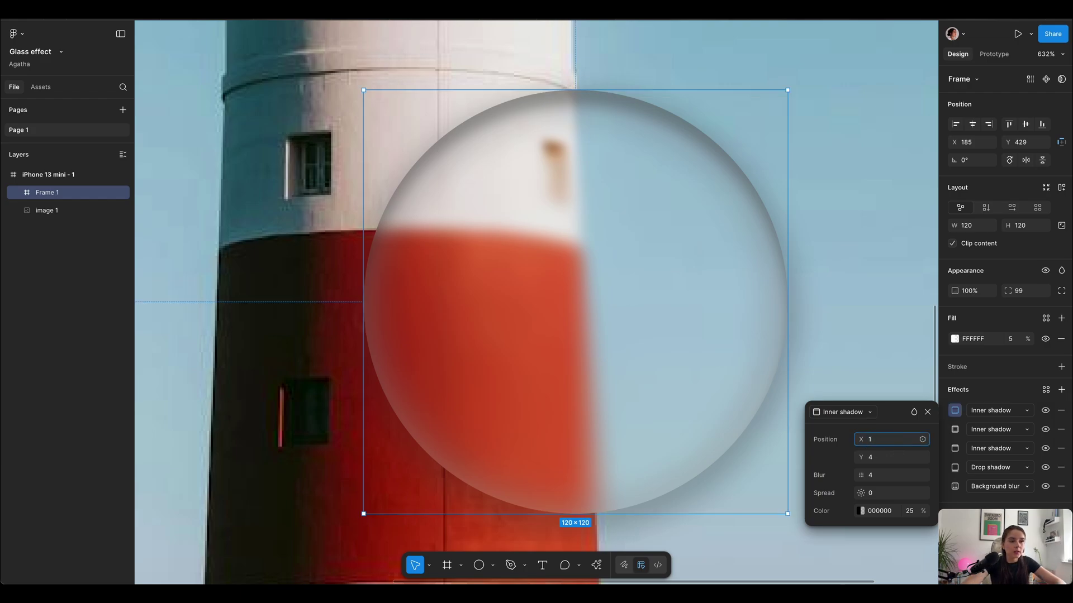
{"action": "key", "text": "Tab"}
{"action": "type", "text": "3"}
{"action": "key", "text": "Tab"}
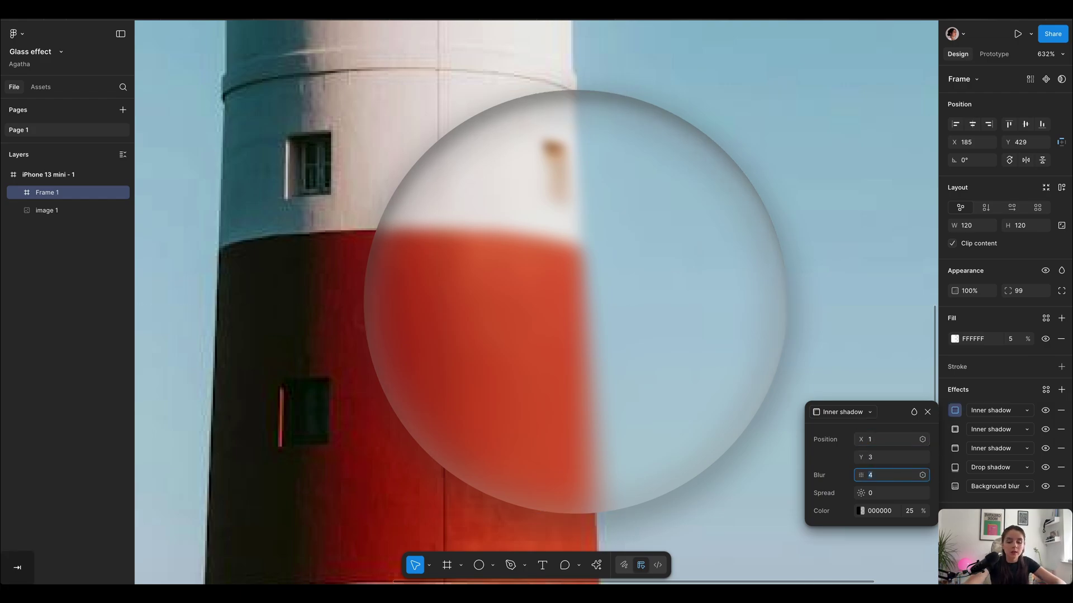
{"action": "type", "text": "5"}
Step: Make the third inner shadow white (FFFFFF) at 30% opacity
{"action": "left_click", "coordinate": [878, 511]}
{"action": "type", "text": "fff"}
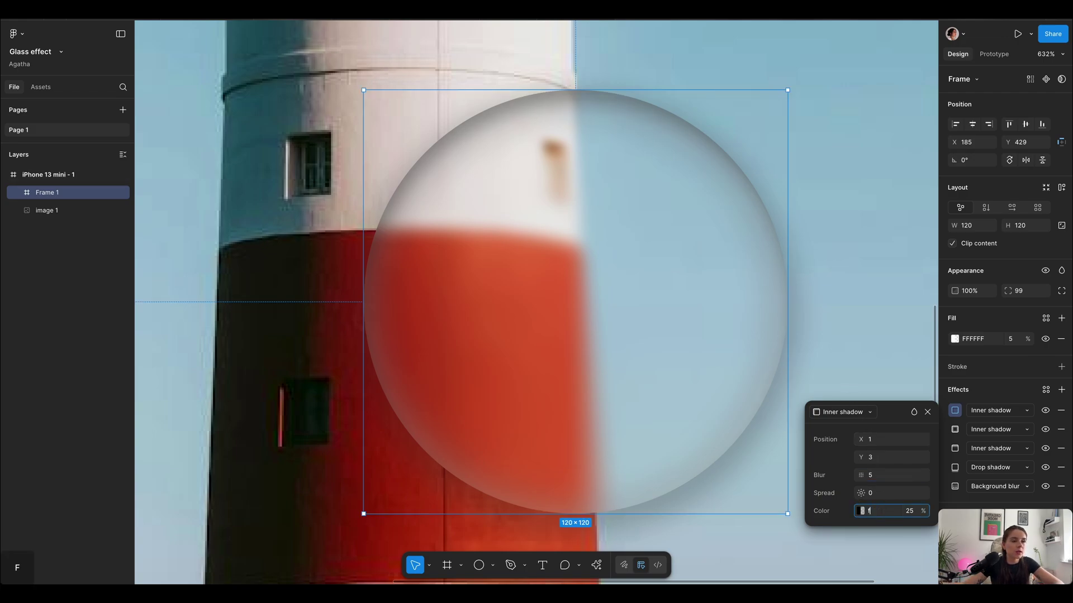
{"action": "left_click", "coordinate": [913, 511]}
{"action": "type", "text": "30"}
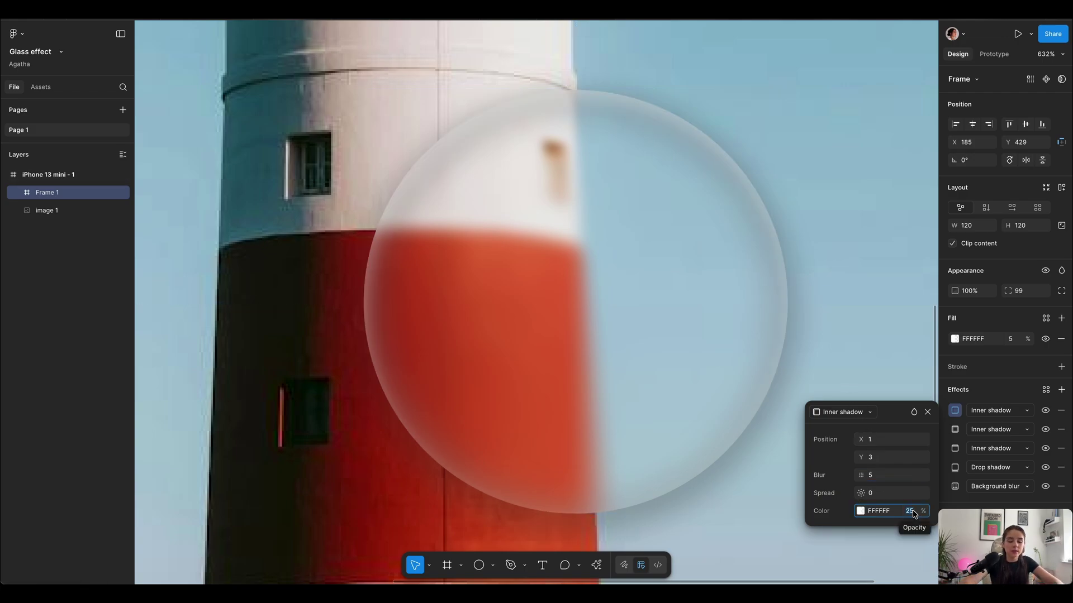
{"action": "key", "text": "Return"}
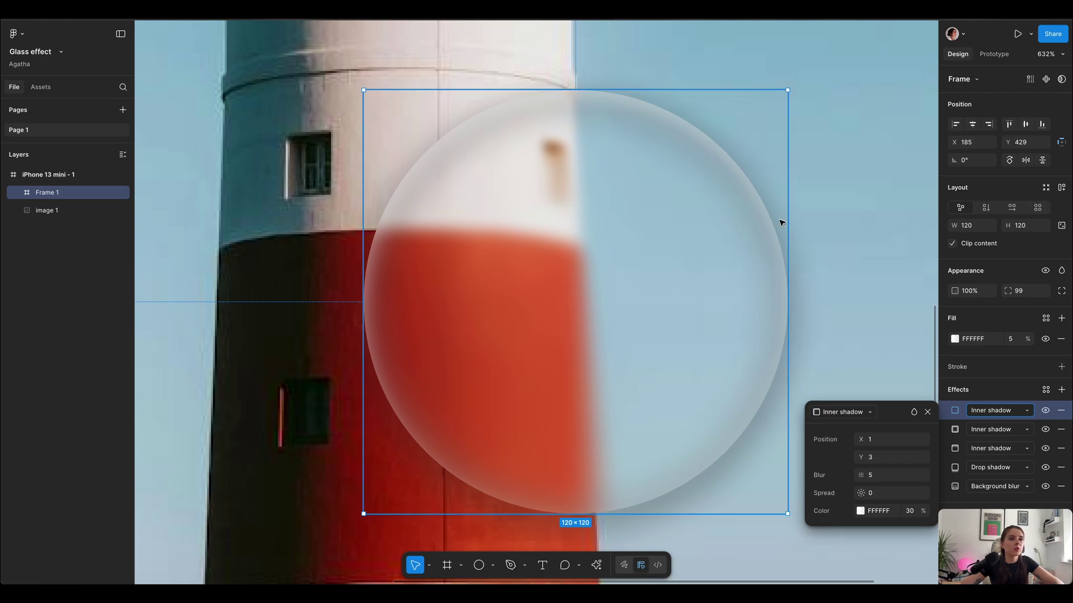
Step: Add a fourth inner shadow to the circle with X offset -1, Y offset -3 and blur 3
{"action": "left_click", "coordinate": [1061, 390]}
{"action": "left_click", "coordinate": [842, 412]}
{"action": "left_click", "coordinate": [842, 403]}
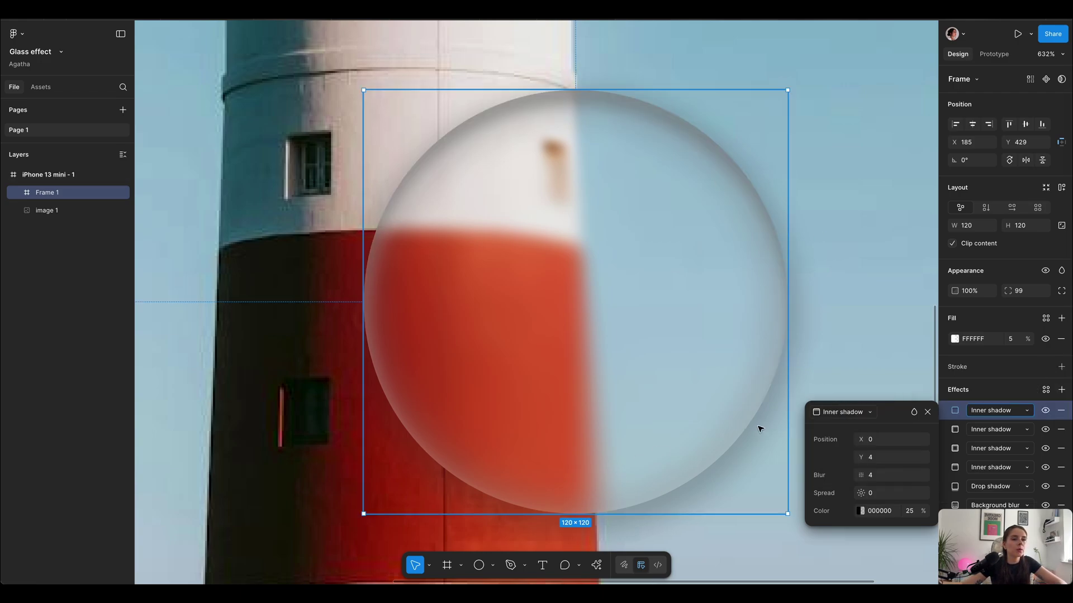
{"action": "left_click", "coordinate": [891, 439]}
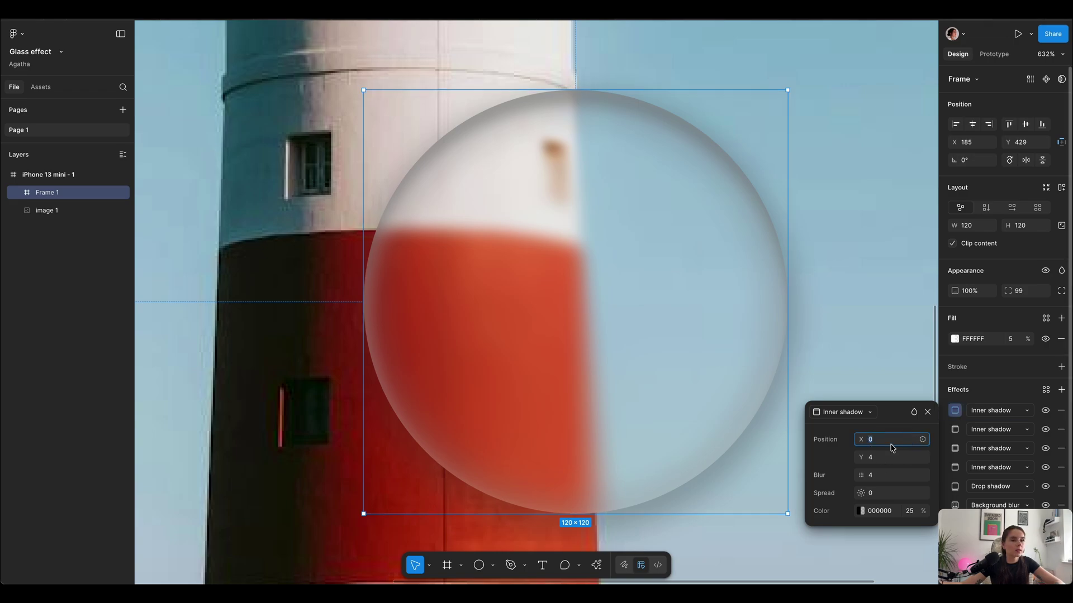
{"action": "type", "text": "-1"}
{"action": "key", "text": "Tab"}
{"action": "type", "text": "-"}
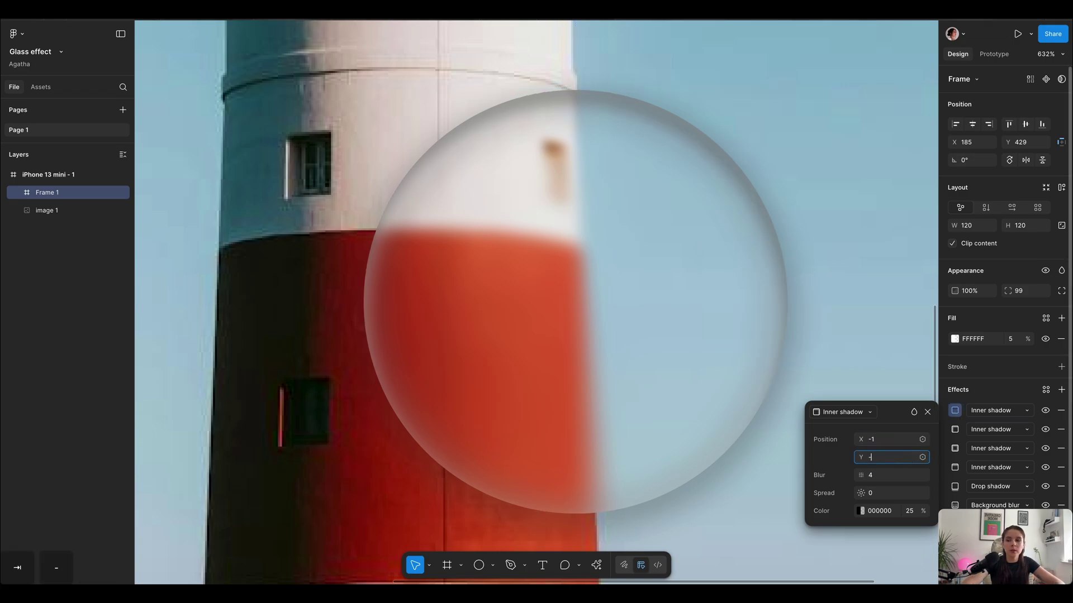
{"action": "type", "text": "3"}
{"action": "key", "text": "Tab"}
{"action": "type", "text": "3"}
Step: Set the fourth inner shadow's color to white (FFFFFF)
{"action": "key", "text": "Tab"}
{"action": "type", "text": "FFFFFF"}
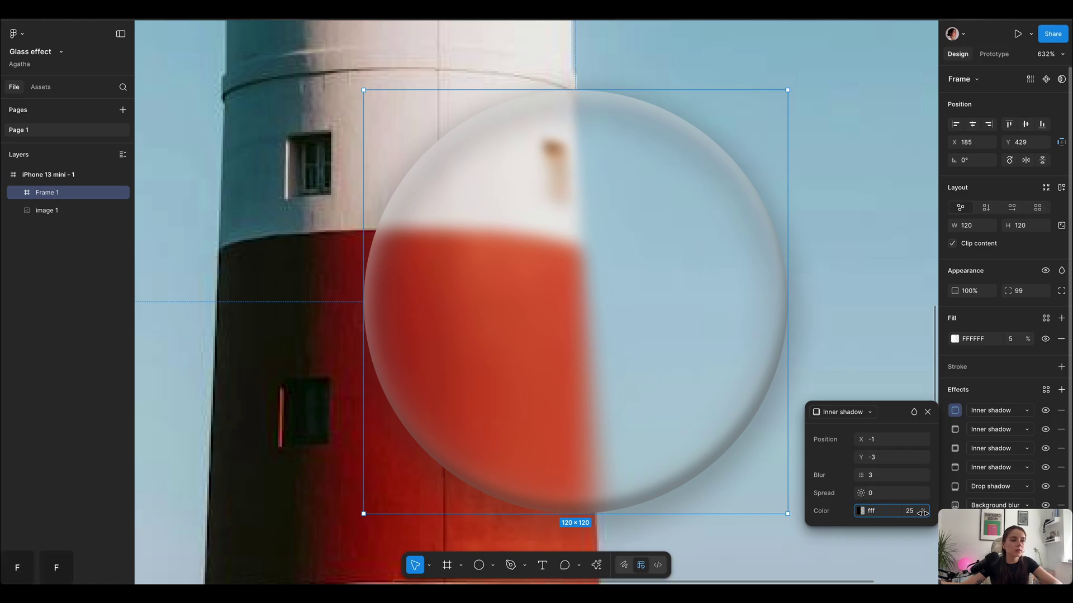
{"action": "key", "text": "Tab"}
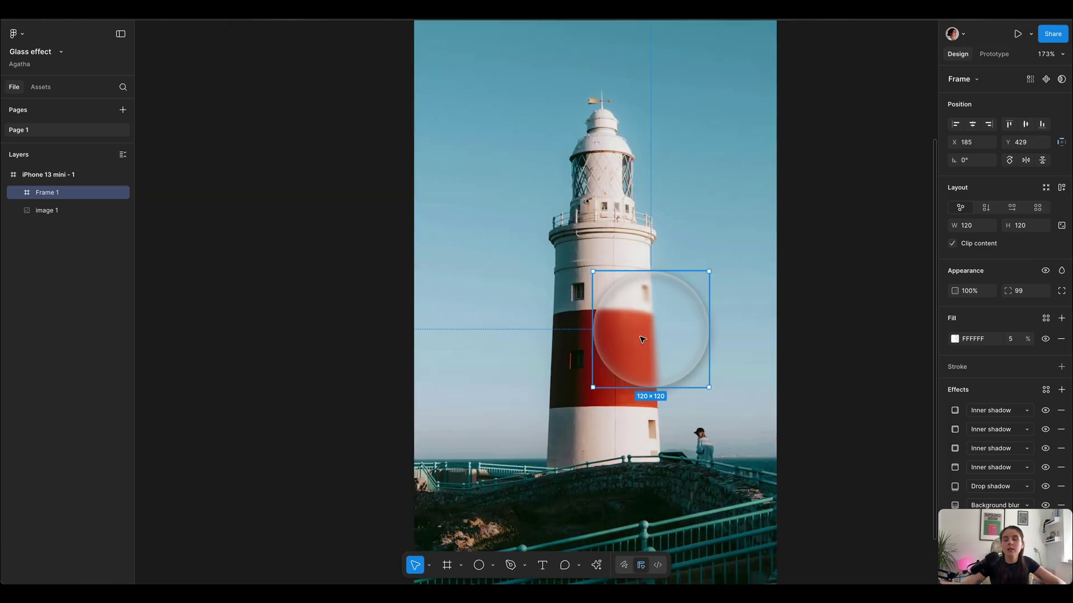
Step: Move the glass circle slightly over the lighthouse to about X 188, Y 426
{"action": "mouse_move", "coordinate": [658, 334]}
{"action": "left_mouse_down"}
{"action": "mouse_move", "coordinate": [654, 257]}
{"action": "mouse_move", "coordinate": [542, 175]}
{"action": "mouse_move", "coordinate": [623, 165]}
{"action": "mouse_move", "coordinate": [694, 212]}
{"action": "mouse_move", "coordinate": [548, 259]}
{"action": "mouse_move", "coordinate": [627, 412]}
{"action": "mouse_move", "coordinate": [646, 352]}
{"action": "mouse_move", "coordinate": [612, 364]}
{"action": "mouse_move", "coordinate": [661, 347]}
{"action": "left_mouse_up"}
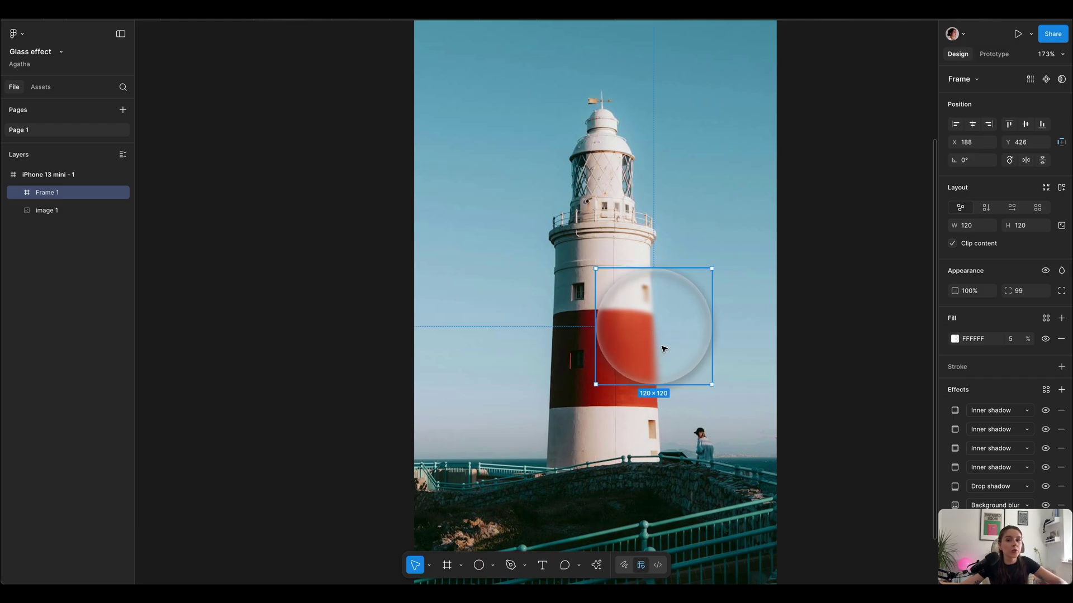
{"action": "scroll", "coordinate": [662, 348], "scroll_direction": "up", "scroll_amount": 5}
{"action": "scroll", "coordinate": [662, 349], "scroll_direction": "up", "scroll_amount": 3}
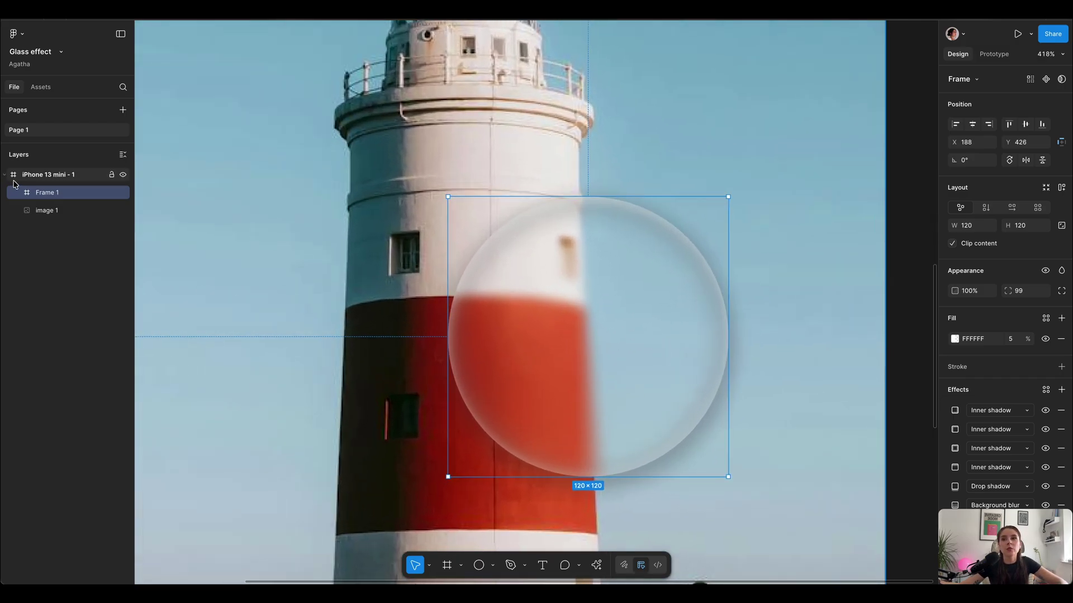
Step: Add a 200 × 200 ellipse inside the circular frame, centered on it
{"action": "left_click", "coordinate": [478, 565]}
{"action": "left_click", "coordinate": [573, 325]}
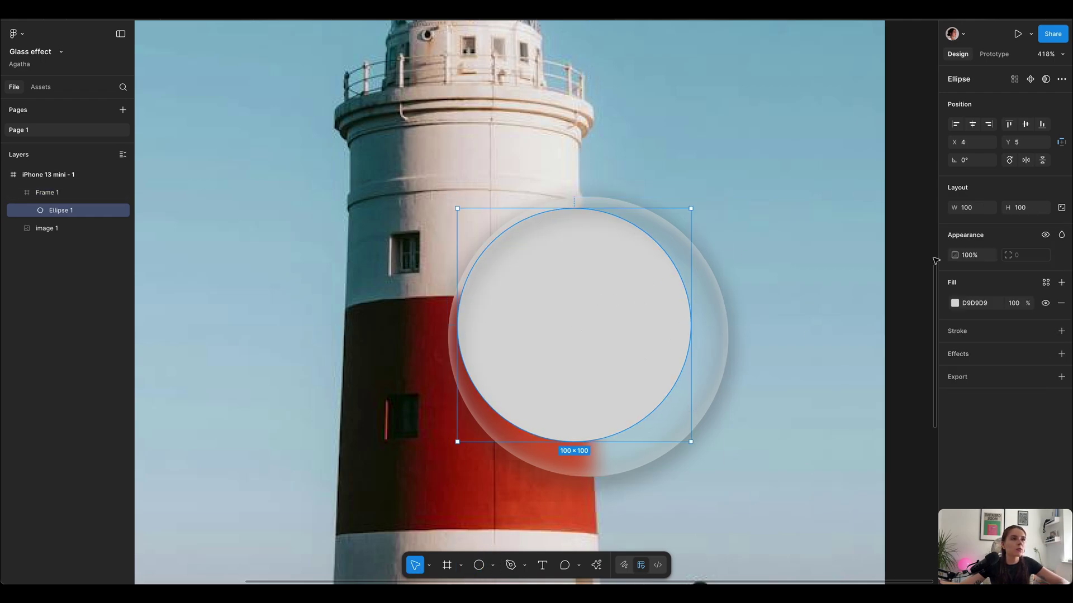
{"action": "left_click", "coordinate": [976, 209]}
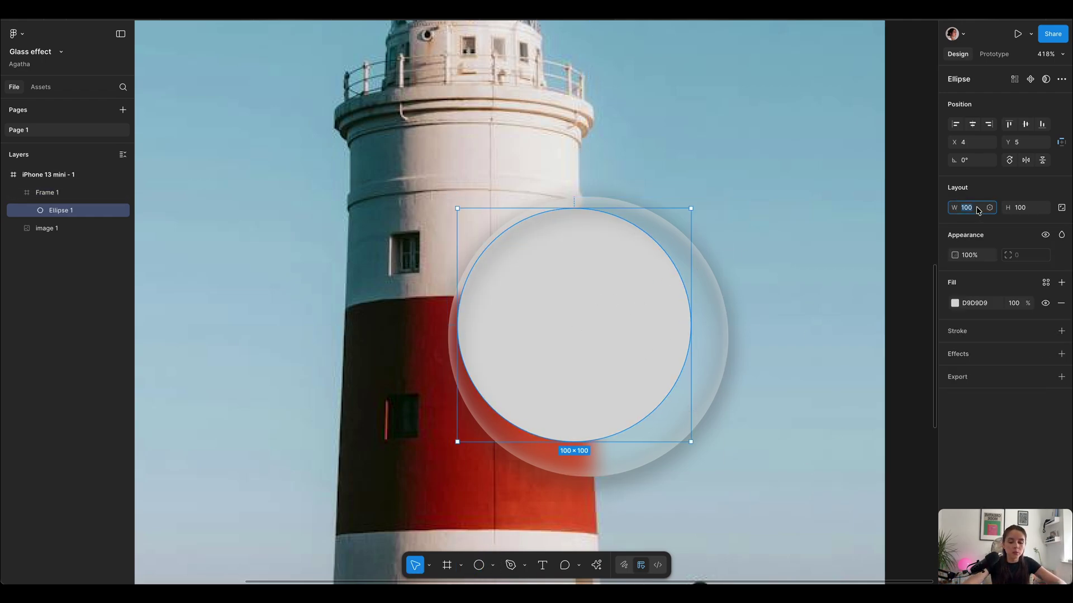
{"action": "type", "text": "200"}
{"action": "key", "text": "Tab"}
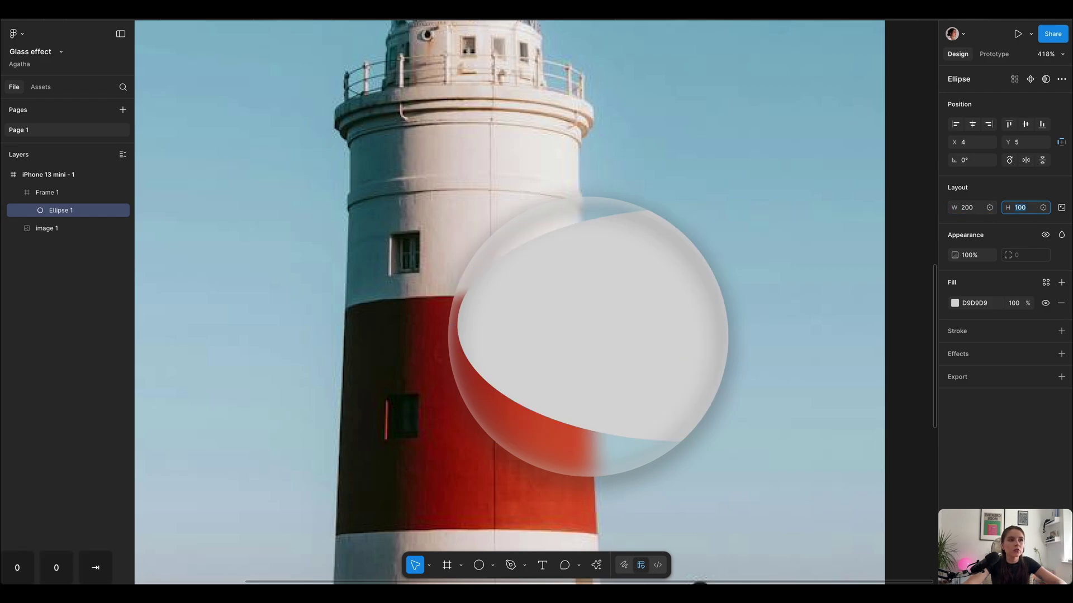
{"action": "type", "text": "200"}
{"action": "key", "text": "Return"}
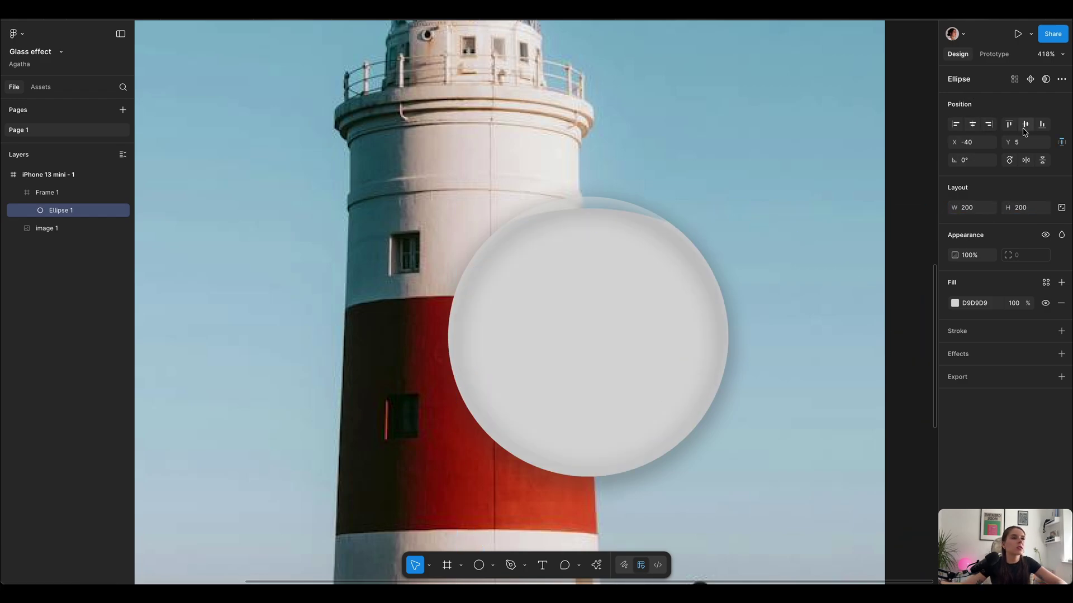
Step: Fill the ellipse with white (FFFFFF) at 5% opacity
{"action": "left_click", "coordinate": [955, 303]}
{"action": "left_click_drag", "start_coordinate": [843, 368], "coordinate": [756, 321]}
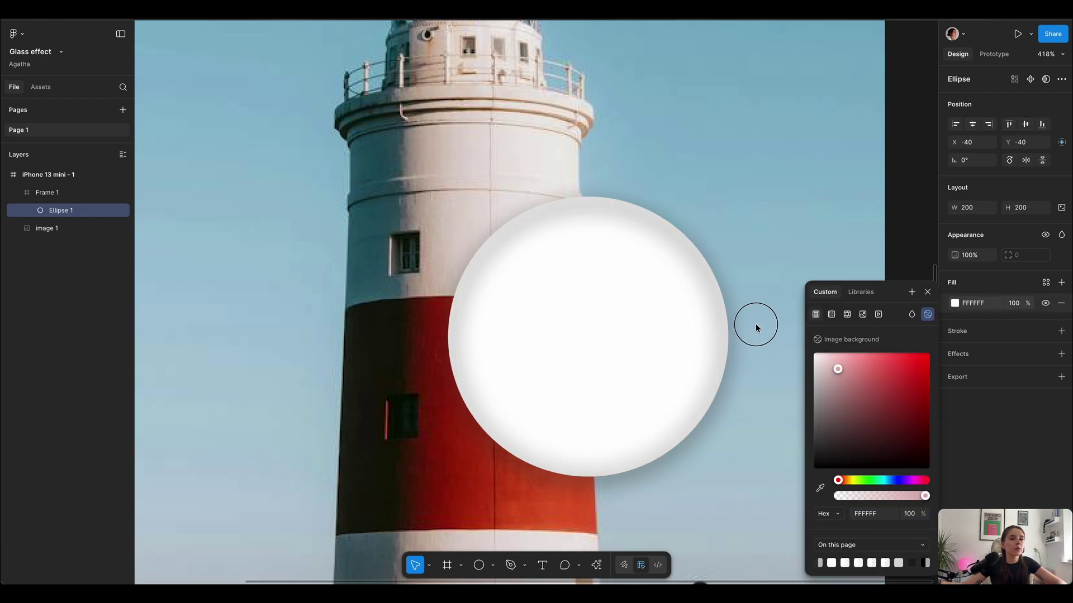
{"action": "left_click", "coordinate": [910, 514]}
{"action": "type", "text": "5"}
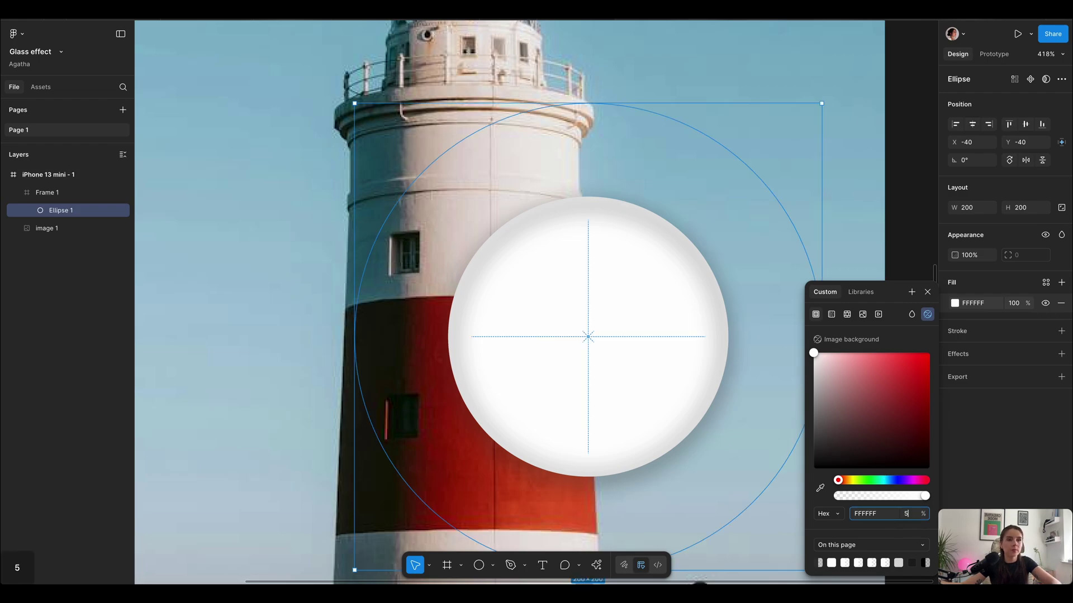
{"action": "key", "text": "Return"}
Step: Add a Texture effect to the ellipse with size 100 and radius 30
{"action": "left_click", "coordinate": [1061, 354]}
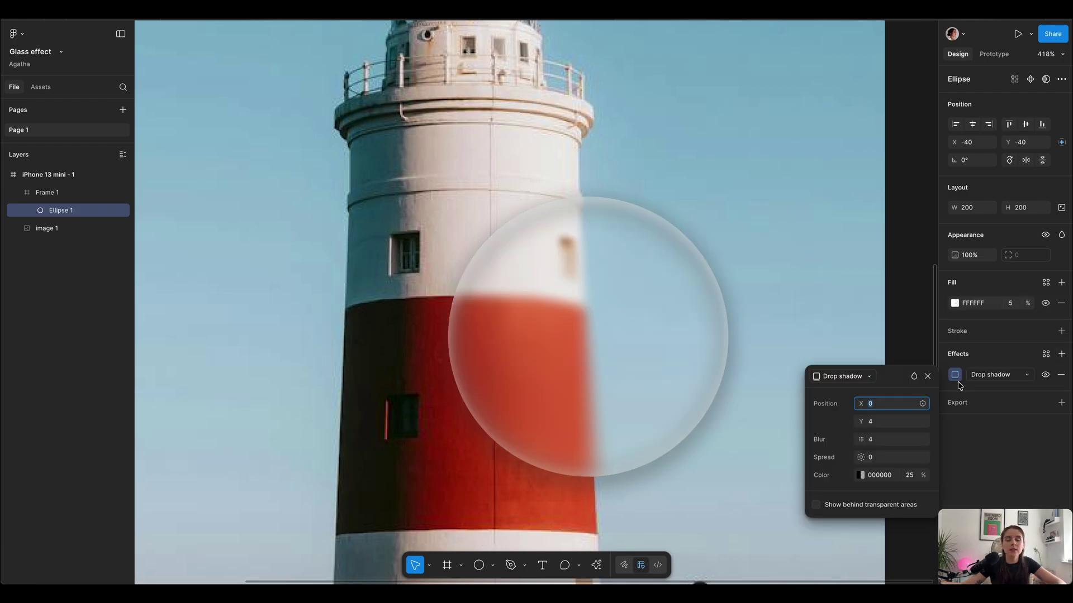
{"action": "left_click", "coordinate": [841, 375]}
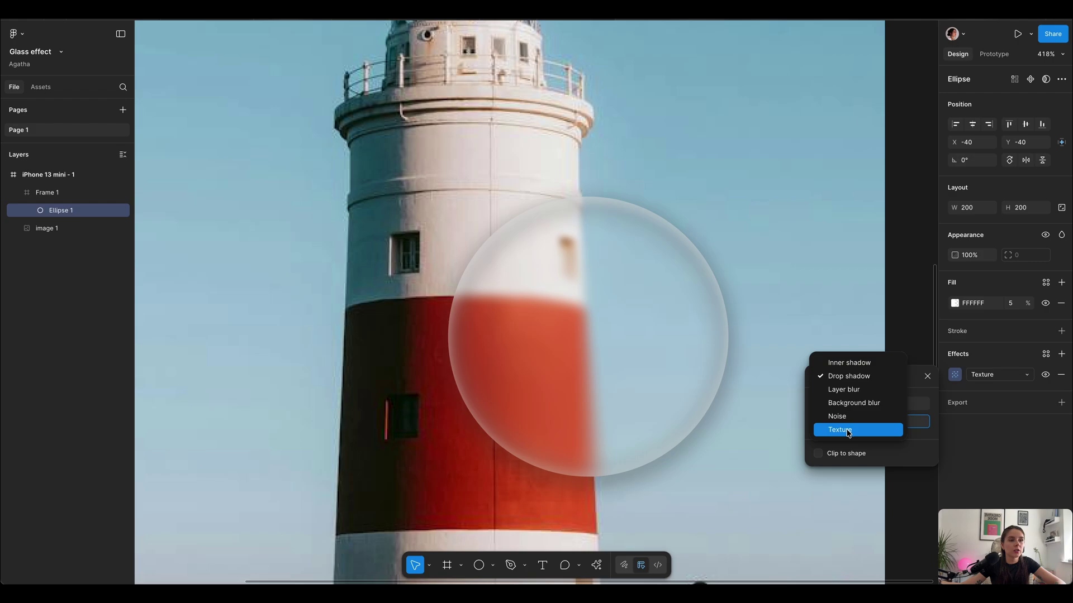
{"action": "left_click", "coordinate": [847, 430]}
{"action": "type", "text": "100"}
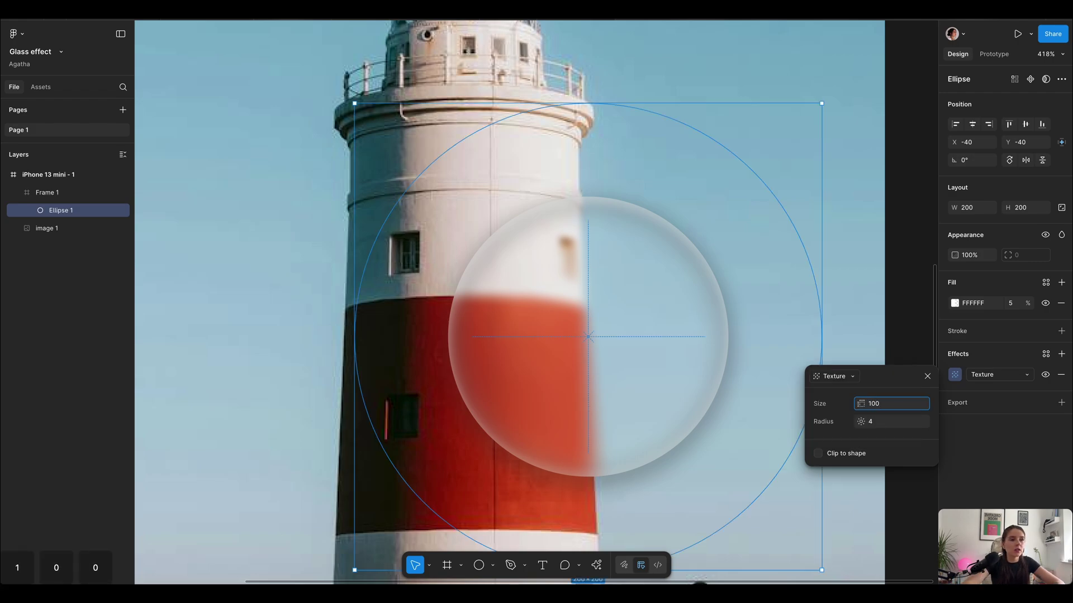
{"action": "key", "text": "Tab"}
{"action": "type", "text": "3"}
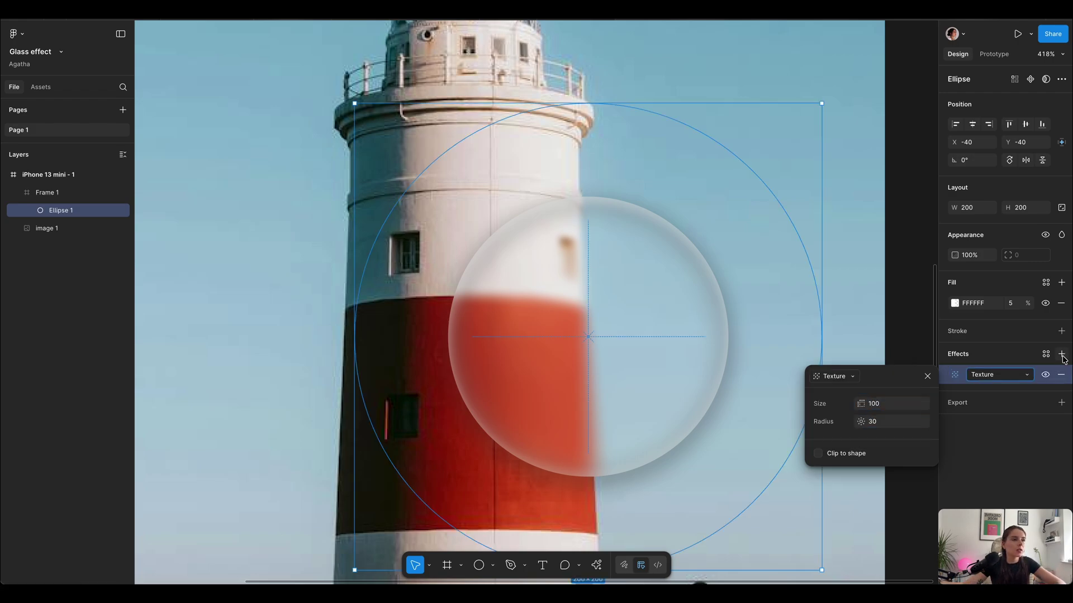
Step: Add a uniform background blur of 3 to the ellipse
{"action": "left_click", "coordinate": [1061, 353]}
{"action": "left_click", "coordinate": [870, 380]}
{"action": "left_click", "coordinate": [854, 403]}
{"action": "scroll", "coordinate": [672, 399], "scroll_direction": "up", "scroll_amount": 3}
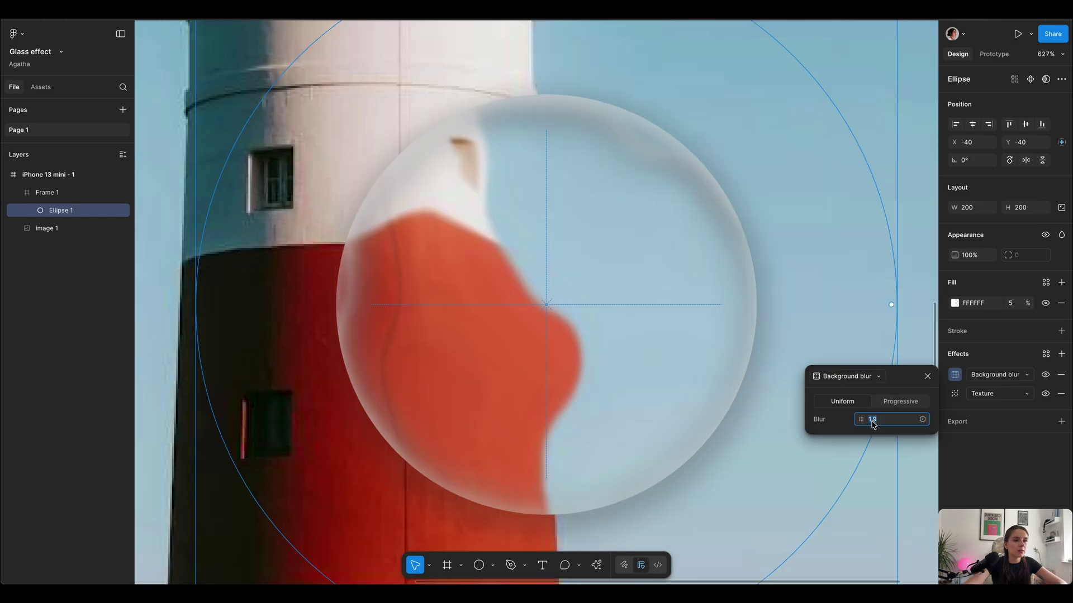
{"action": "type", "text": "3"}
{"action": "key", "text": "Return"}
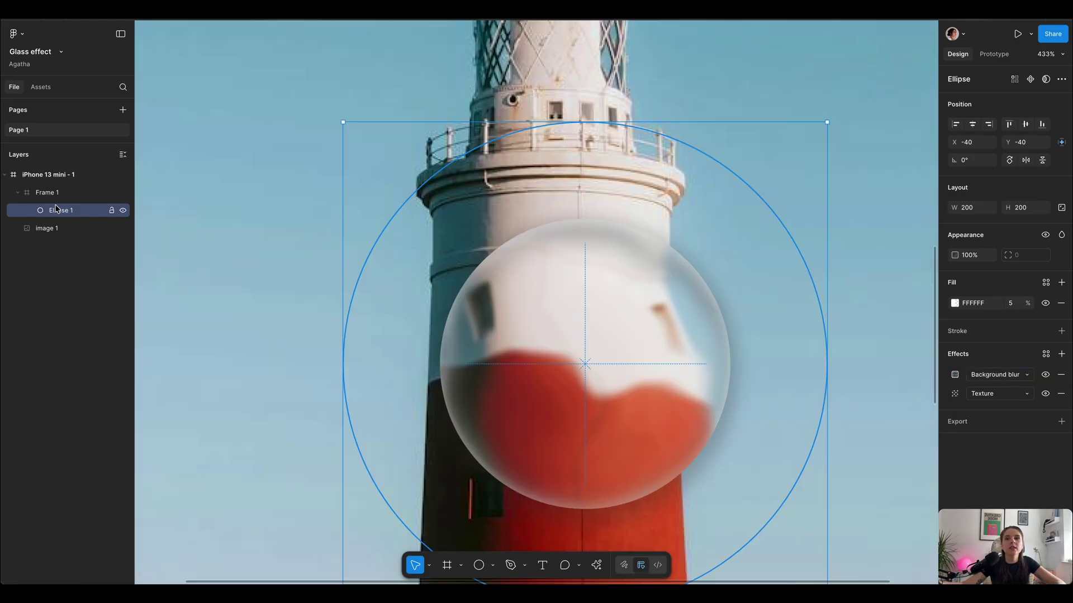
Step: Rename the ellipse layer as Texture
{"action": "double_click", "coordinate": [55, 210]}
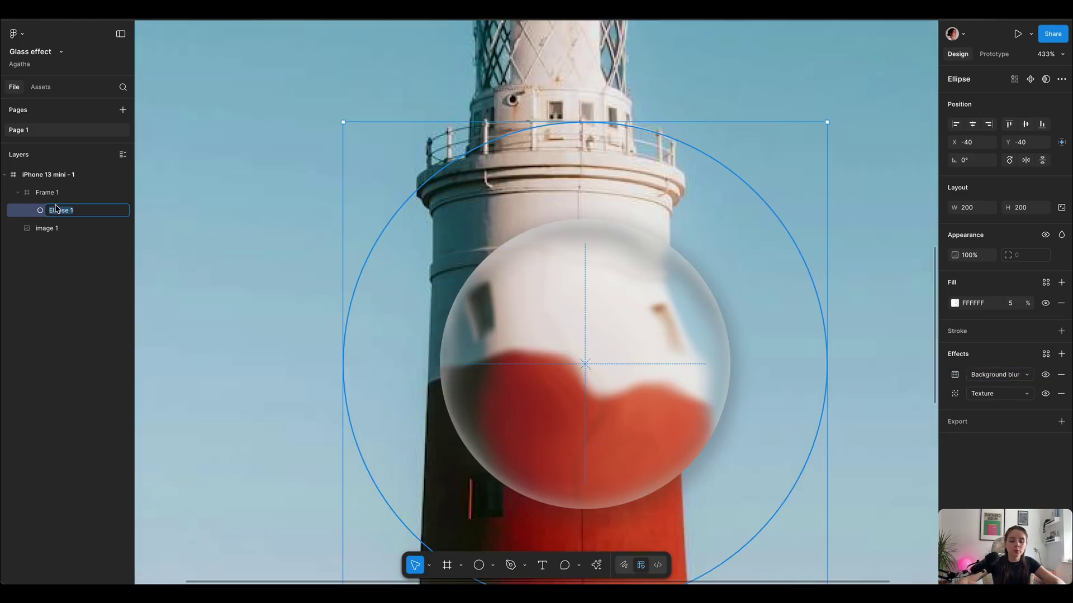
{"action": "type", "text": "Text"}
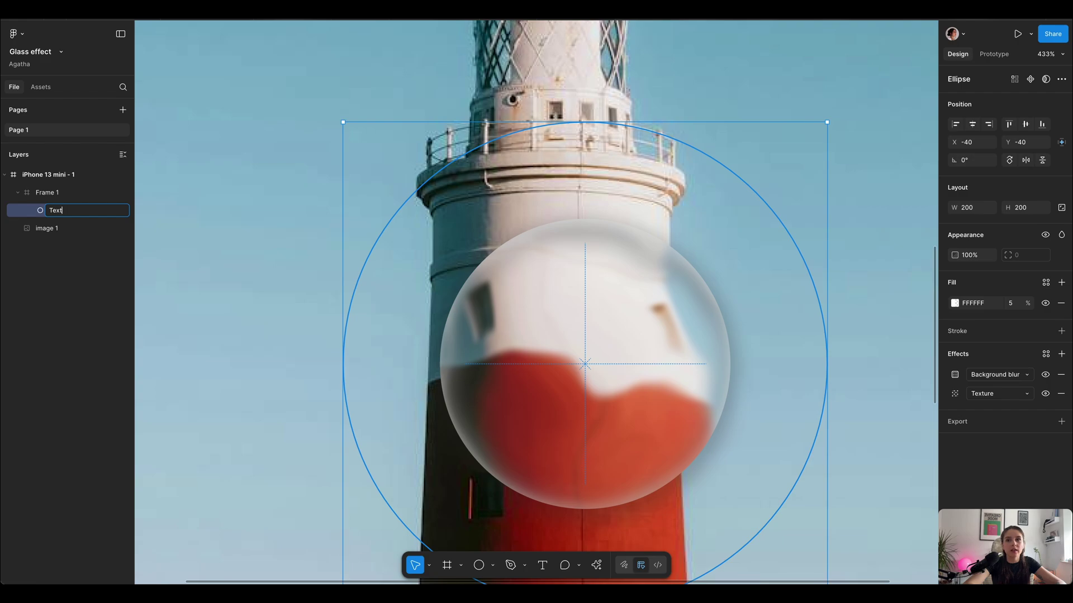
{"action": "type", "text": "ure"}
{"action": "key", "text": "Return"}
Step: Try a weaker background blur of 1.2 on the Texture layer and set it back to 3
{"action": "left_click", "coordinate": [954, 375]}
{"action": "mouse_move", "coordinate": [861, 419]}
{"action": "left_mouse_down"}
{"action": "mouse_move", "coordinate": [1056, 422]}
{"action": "mouse_move", "coordinate": [18, 425]}
{"action": "mouse_move", "coordinate": [923, 433]}
{"action": "mouse_move", "coordinate": [831, 457]}
{"action": "mouse_move", "coordinate": [880, 422]}
{"action": "left_mouse_up"}
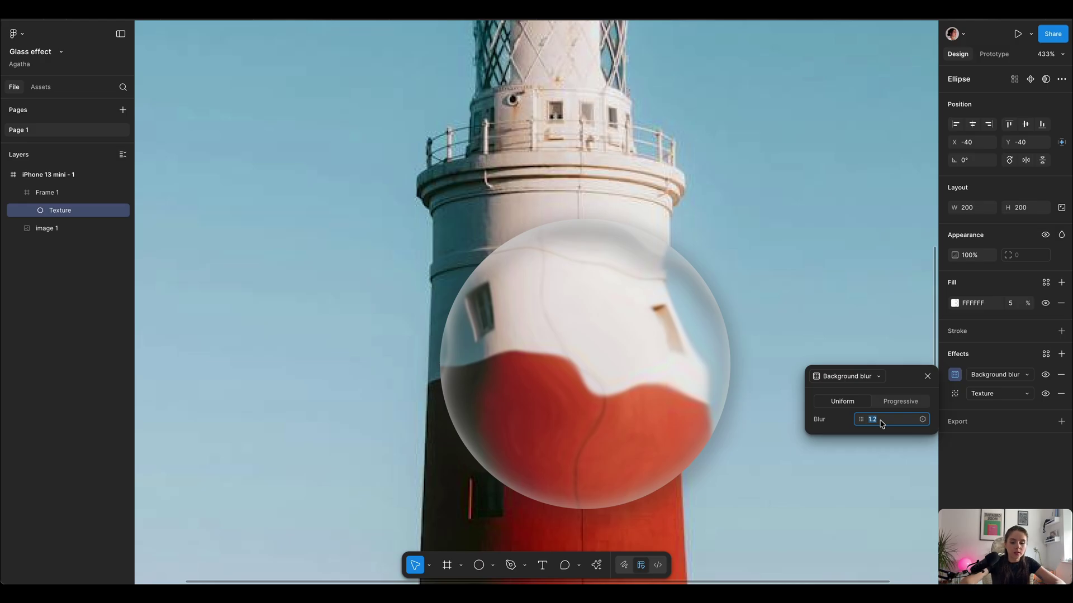
{"action": "type", "text": "3"}
{"action": "key", "text": "Return"}
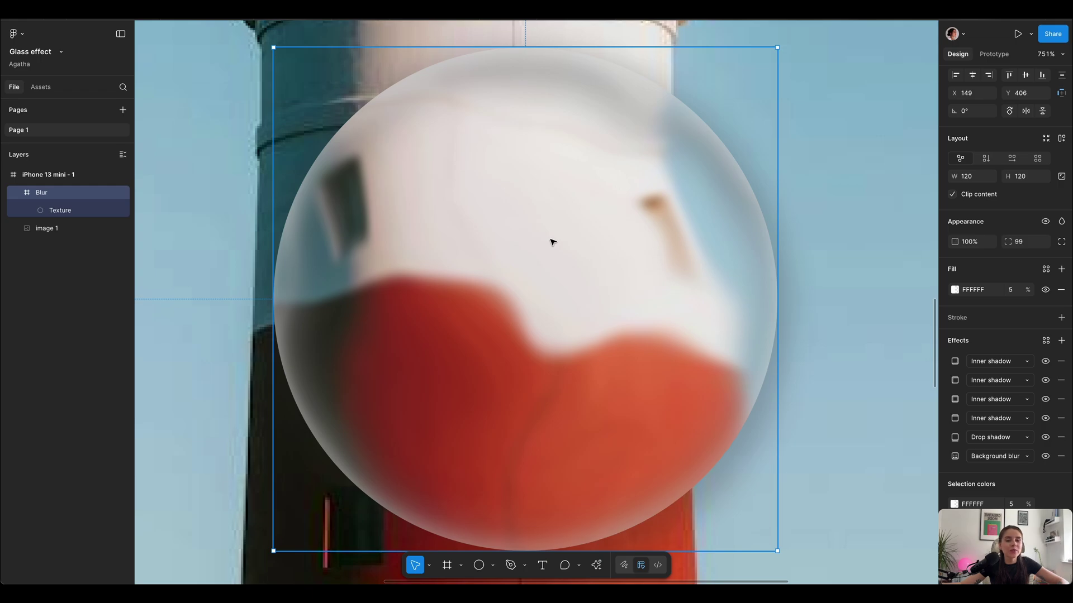
Step: Set the opacity of the Blur frame's drop shadow to 5%
{"action": "scroll", "coordinate": [552, 242], "scroll_direction": "down", "scroll_amount": 3}
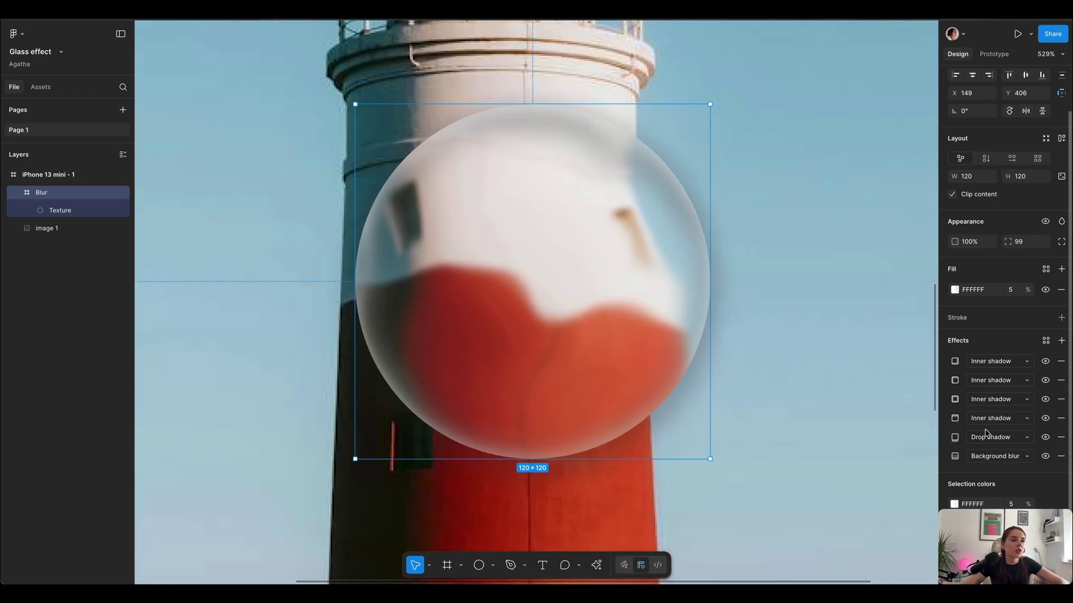
{"action": "left_click", "coordinate": [961, 439]}
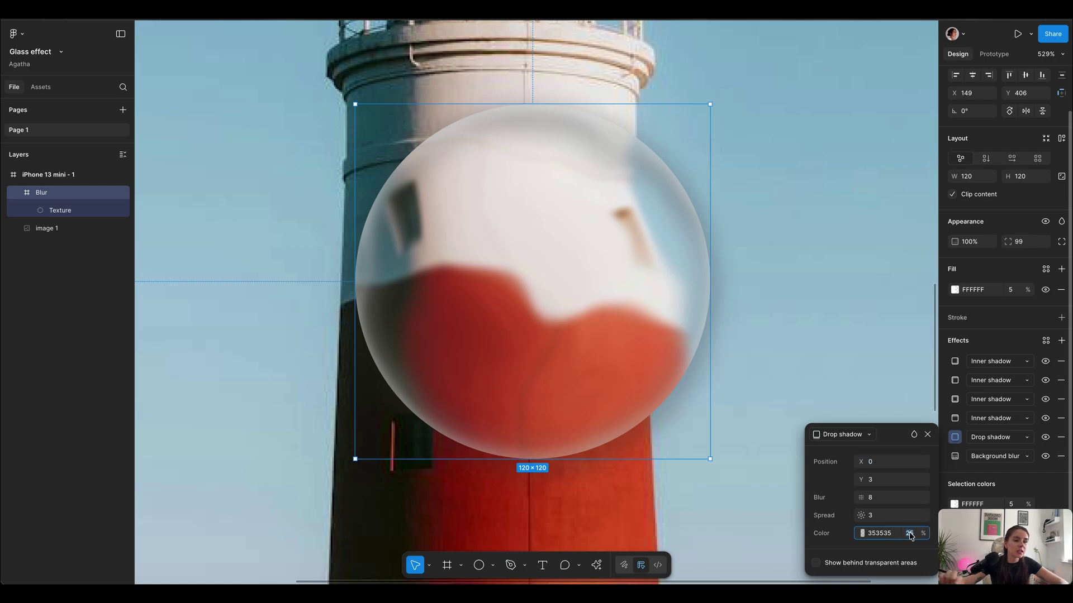
{"action": "type", "text": "5"}
{"action": "key", "text": "Return"}
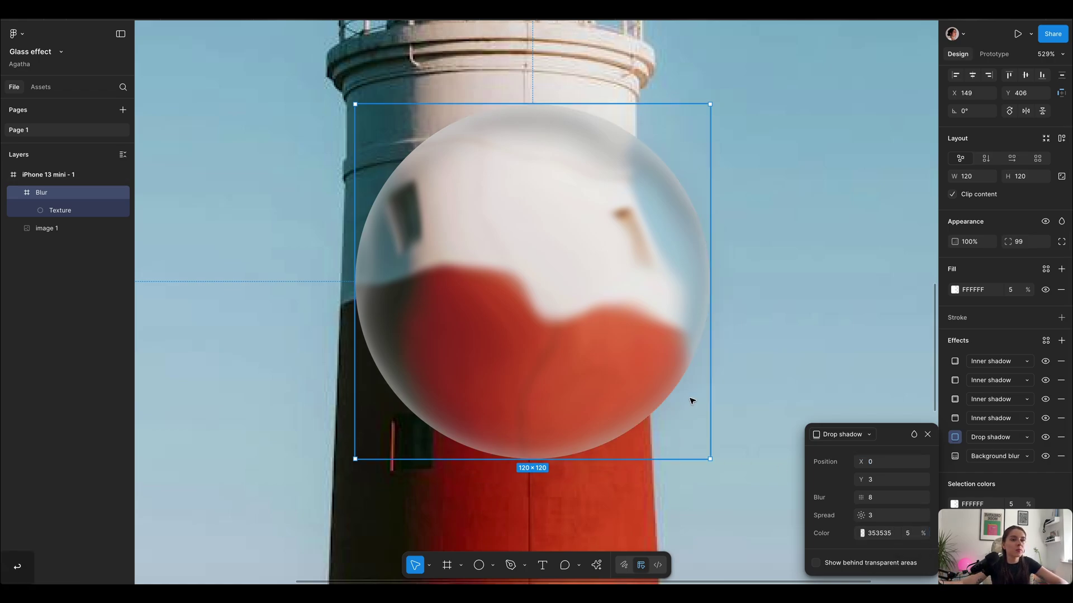
Step: Set the opacity of the Blur frame's fourth inner shadow, directly above the drop shadow in the effects, to 5%
{"action": "left_click", "coordinate": [955, 418]}
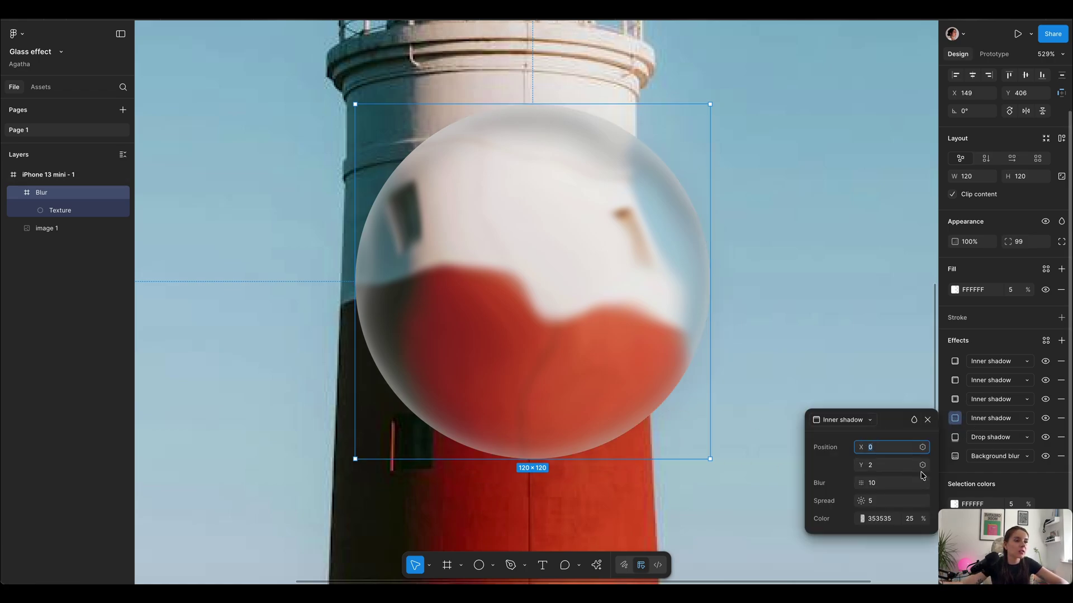
{"action": "left_click", "coordinate": [909, 518]}
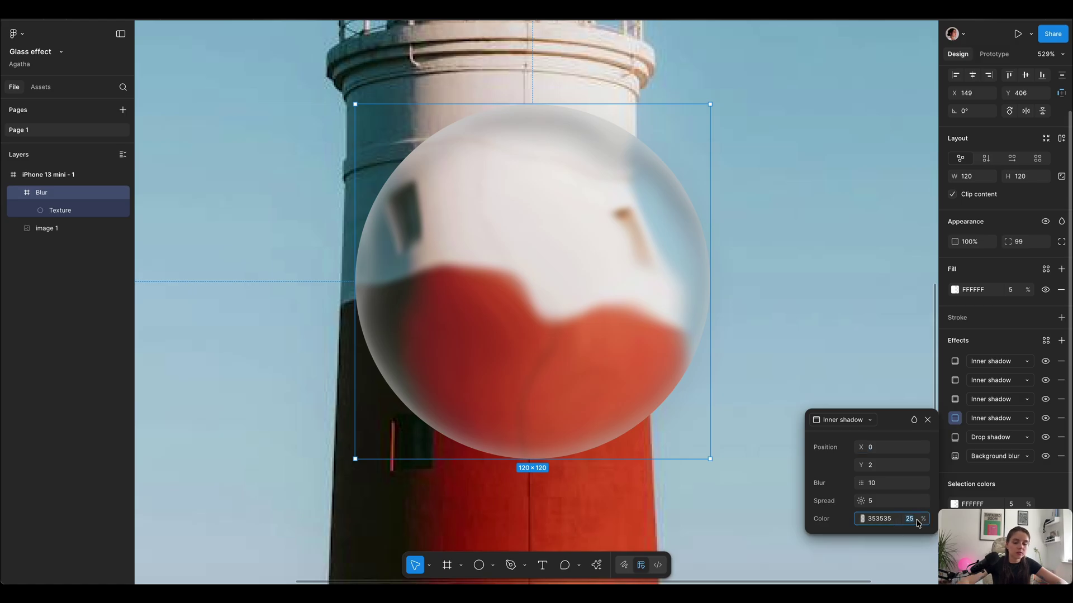
{"action": "type", "text": "5"}
{"action": "key", "text": "Return"}
Step: Move the circular Blur frame up over the lighthouse's upper tower, to about X 128, Y 312
{"action": "left_click", "coordinate": [870, 341]}
{"action": "scroll", "coordinate": [869, 340], "scroll_direction": "down", "scroll_amount": 5}
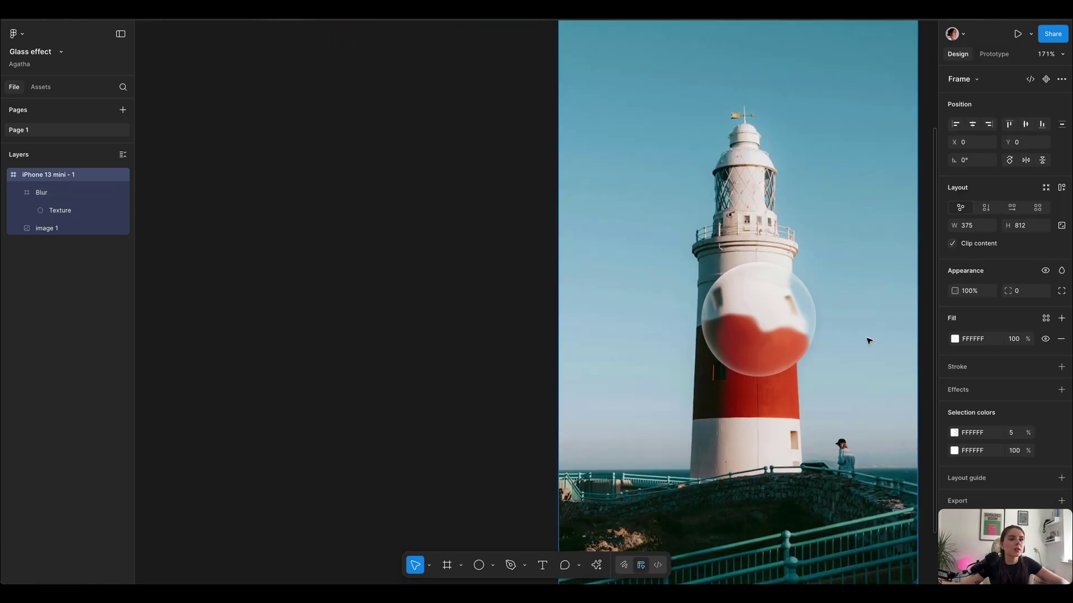
{"action": "scroll", "coordinate": [870, 341], "scroll_direction": "right", "scroll_amount": 2}
{"action": "scroll", "coordinate": [869, 341], "scroll_direction": "down", "scroll_amount": 2}
{"action": "scroll", "coordinate": [869, 341], "scroll_direction": "right", "scroll_amount": 1}
{"action": "left_click_drag", "start_coordinate": [672, 361], "coordinate": [645, 321]}
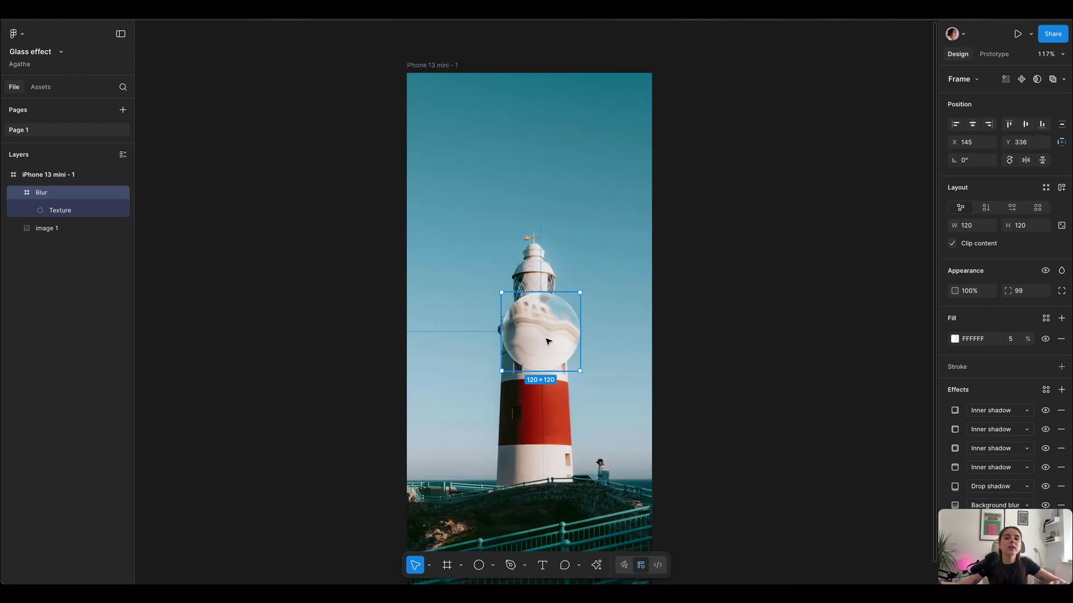
{"action": "mouse_move", "coordinate": [557, 317]}
{"action": "left_mouse_down"}
{"action": "mouse_move", "coordinate": [536, 289]}
{"action": "mouse_move", "coordinate": [550, 322]}
{"action": "left_mouse_up"}
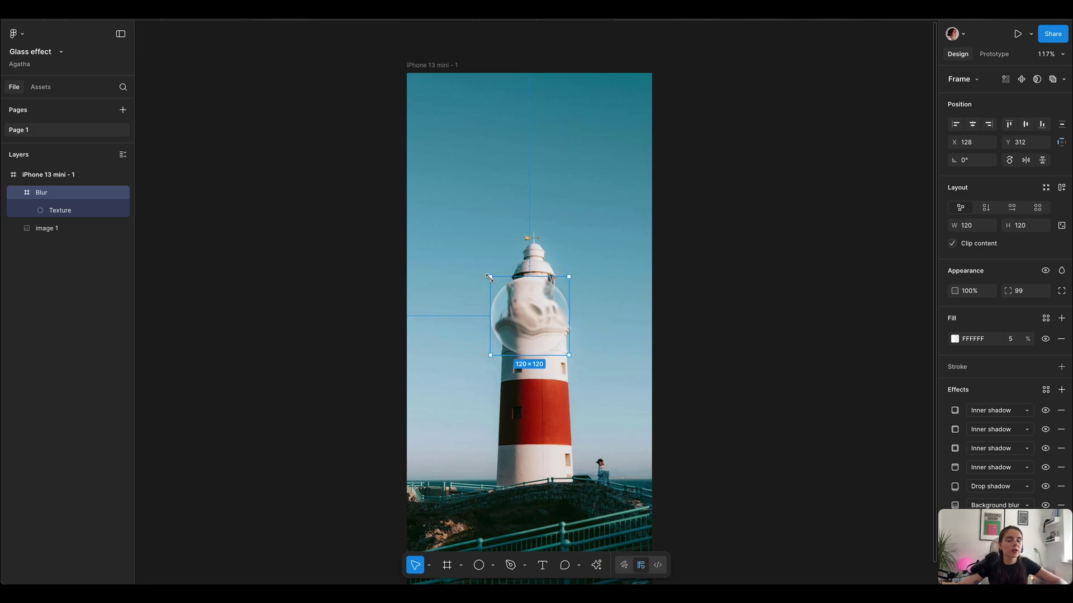
Step: Try resizing the Blur frame to 322 × 443, undo the changes, and try enlarging it with the Scale tool
{"action": "scroll", "coordinate": [967, 476], "scroll_direction": "down", "scroll_amount": 1}
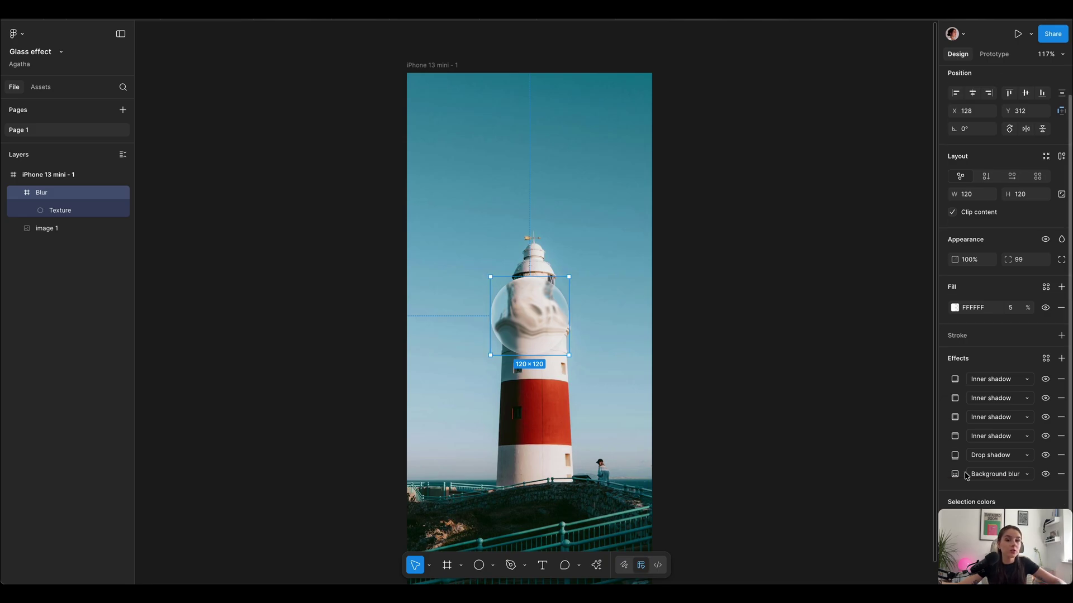
{"action": "left_click_drag", "start_coordinate": [490, 277], "coordinate": [412, 90]}
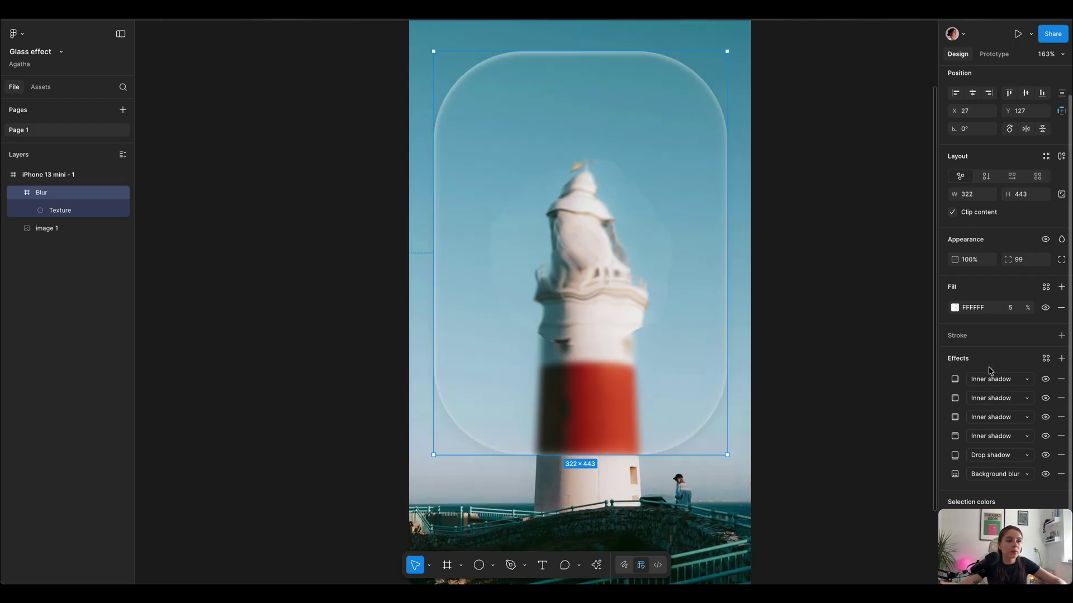
{"action": "key", "text": "super+z"}
{"action": "key", "text": "super+z"}
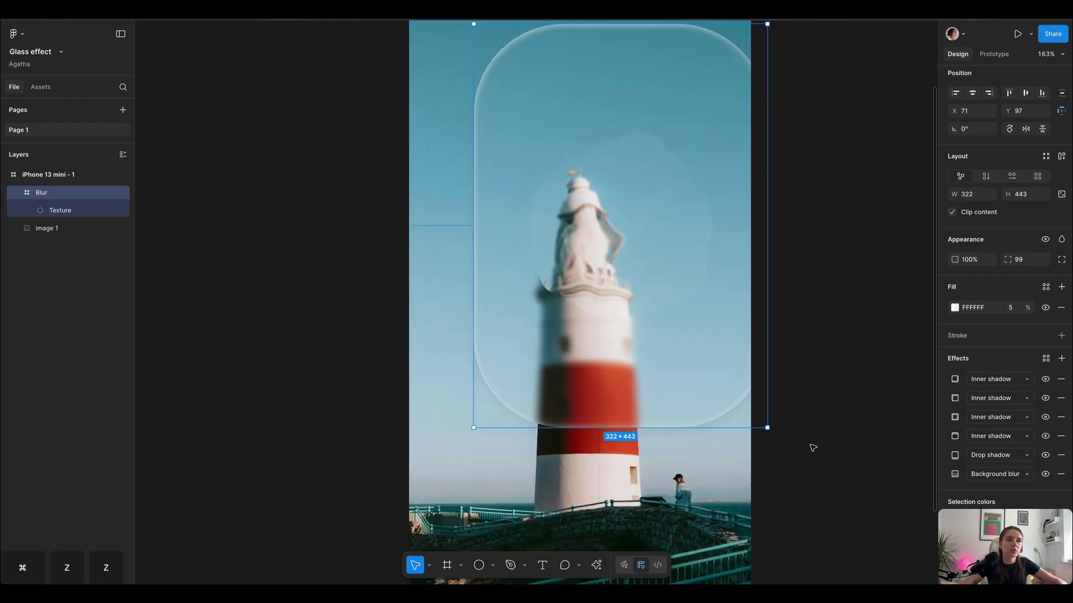
{"action": "key", "text": "super+z"}
{"action": "key", "text": "k"}
{"action": "left_click_drag", "start_coordinate": [618, 331], "coordinate": [665, 581]}
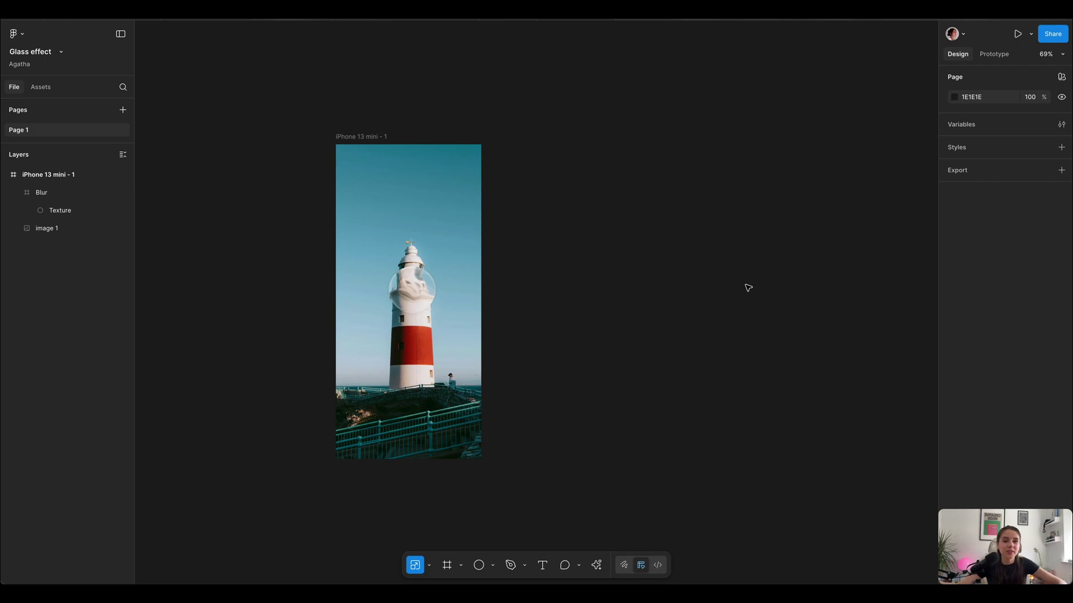
Step: Add a second iPhone 13 mini frame beside the lighthouse frame
{"action": "scroll", "coordinate": [736, 292], "scroll_direction": "right", "scroll_amount": 1}
{"action": "left_click", "coordinate": [321, 156]}
{"action": "left_click", "coordinate": [562, 457]}
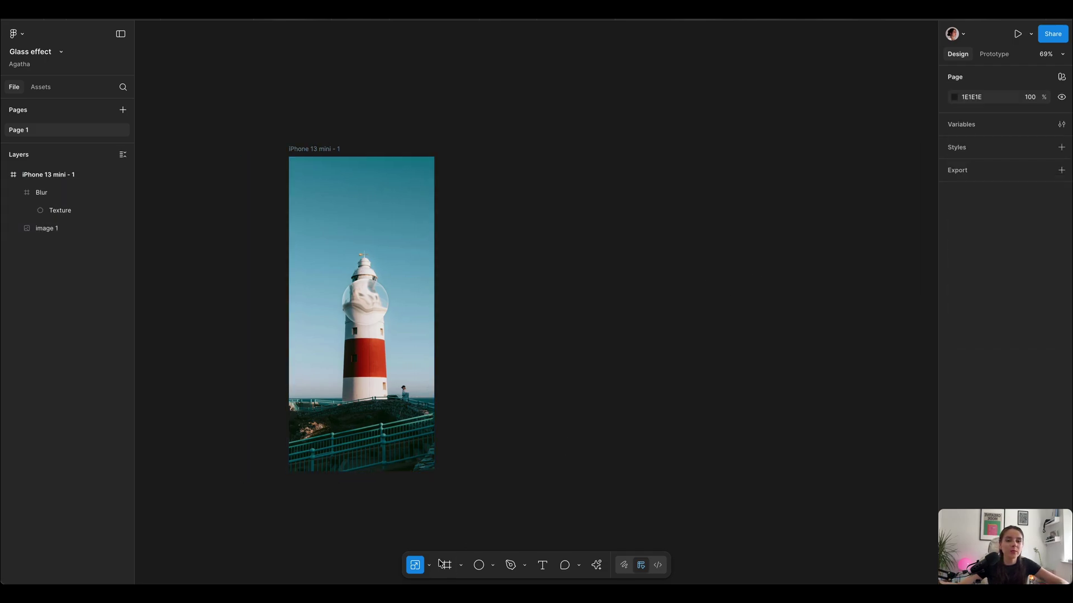
{"action": "left_click", "coordinate": [445, 565]}
{"action": "left_click", "coordinate": [1001, 294]}
{"action": "scroll", "coordinate": [701, 306], "scroll_direction": "up", "scroll_amount": 5}
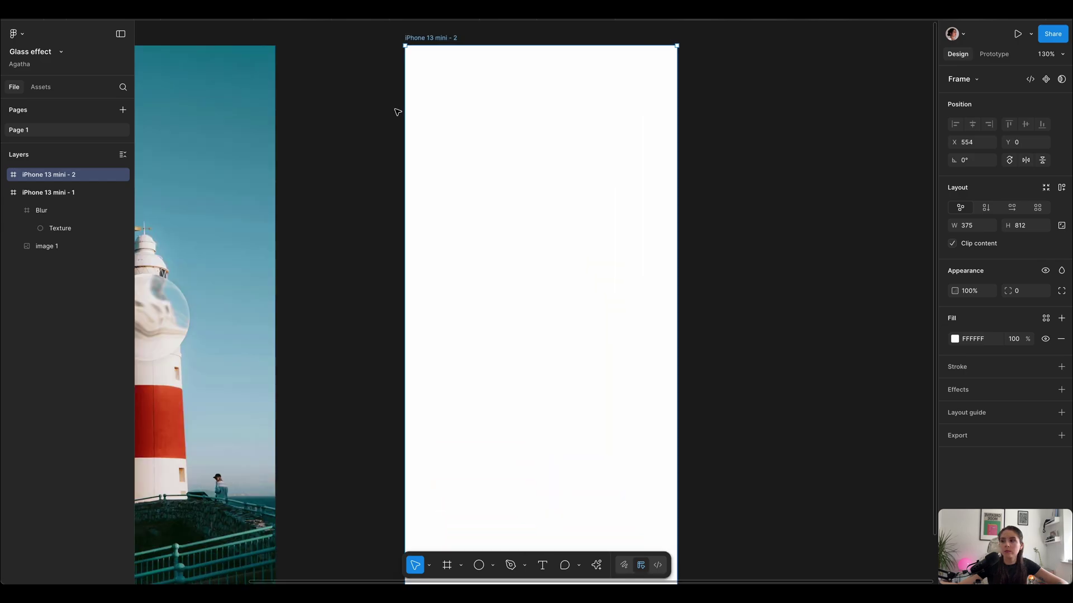
Step: Set the new frame's fill to dark grey 5D5D5D
{"action": "left_click", "coordinate": [955, 338]}
{"action": "left_click_drag", "start_coordinate": [847, 400], "coordinate": [813, 427]}
{"action": "left_click", "coordinate": [719, 438]}
{"action": "scroll", "coordinate": [562, 520], "scroll_direction": "down", "scroll_amount": 2}
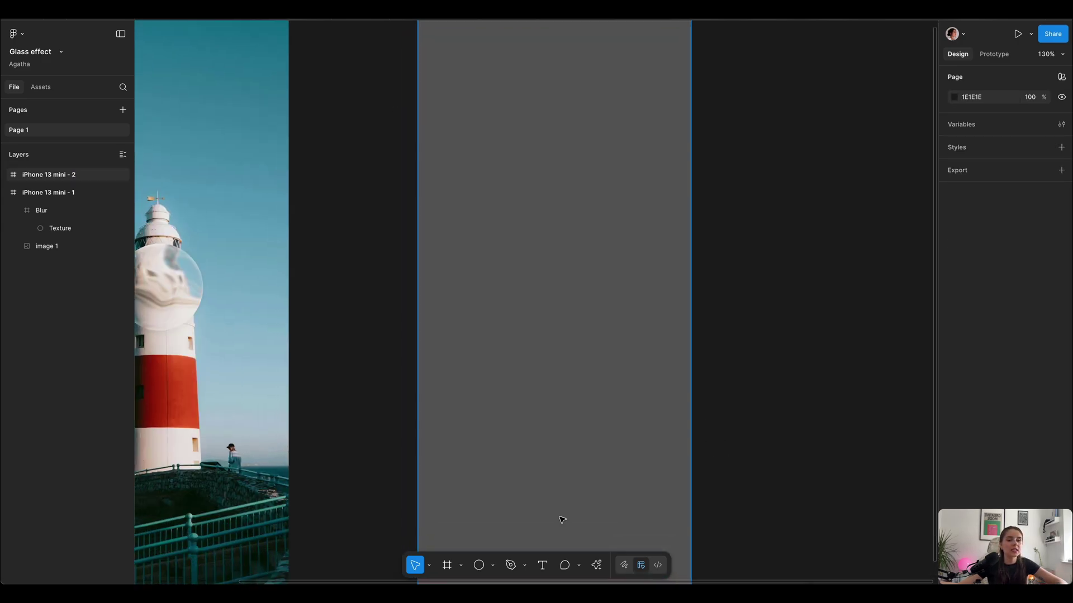
Step: Add a text layer reading "Seagulls" inside the grey frame
{"action": "scroll", "coordinate": [483, 496], "scroll_direction": "up", "scroll_amount": 2}
{"action": "left_click", "coordinate": [542, 564]}
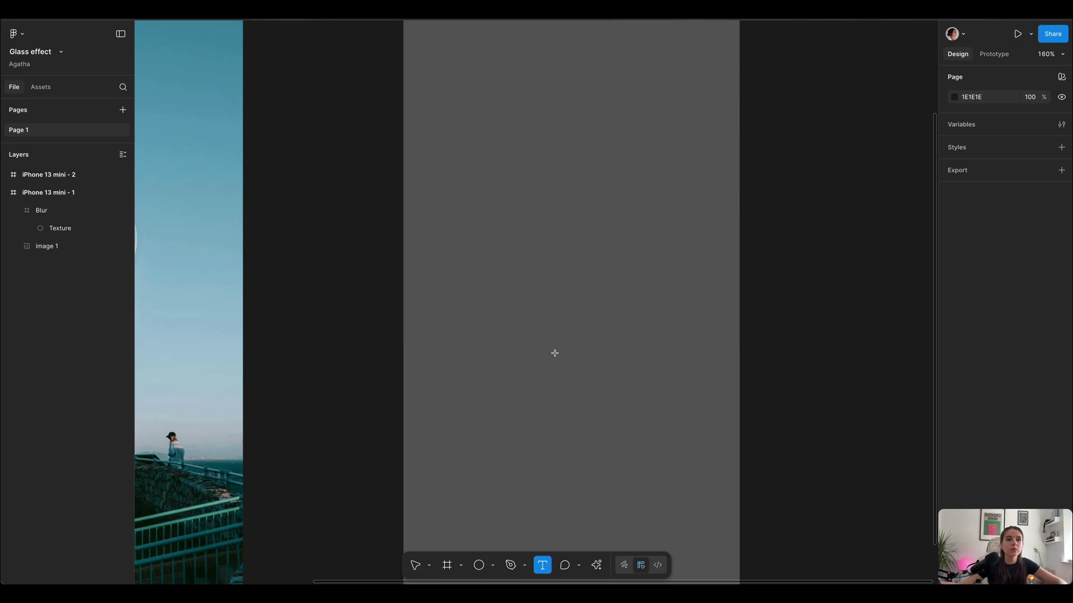
{"action": "left_click", "coordinate": [555, 354]}
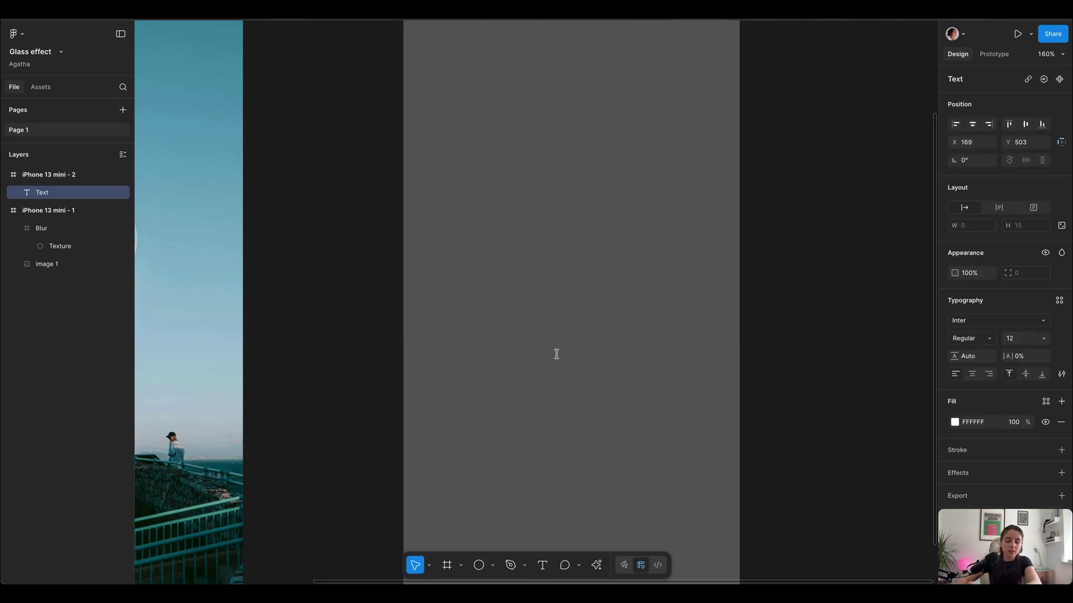
{"action": "key", "text": "shift"}
{"action": "type", "text": "Seagulls"}
Step: Format the Seagulls text in SF Pro Display Medium at size 14
{"action": "left_click", "coordinate": [997, 320]}
{"action": "type", "text": "sf"}
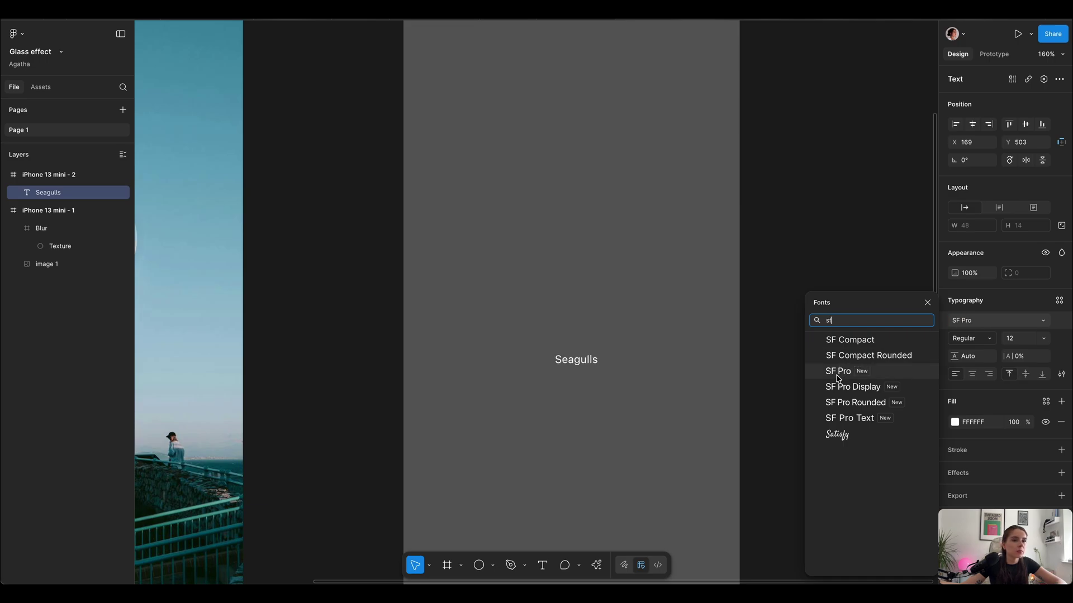
{"action": "left_click", "coordinate": [852, 386]}
{"action": "key", "text": "shift+2"}
{"action": "left_click", "coordinate": [1012, 338]}
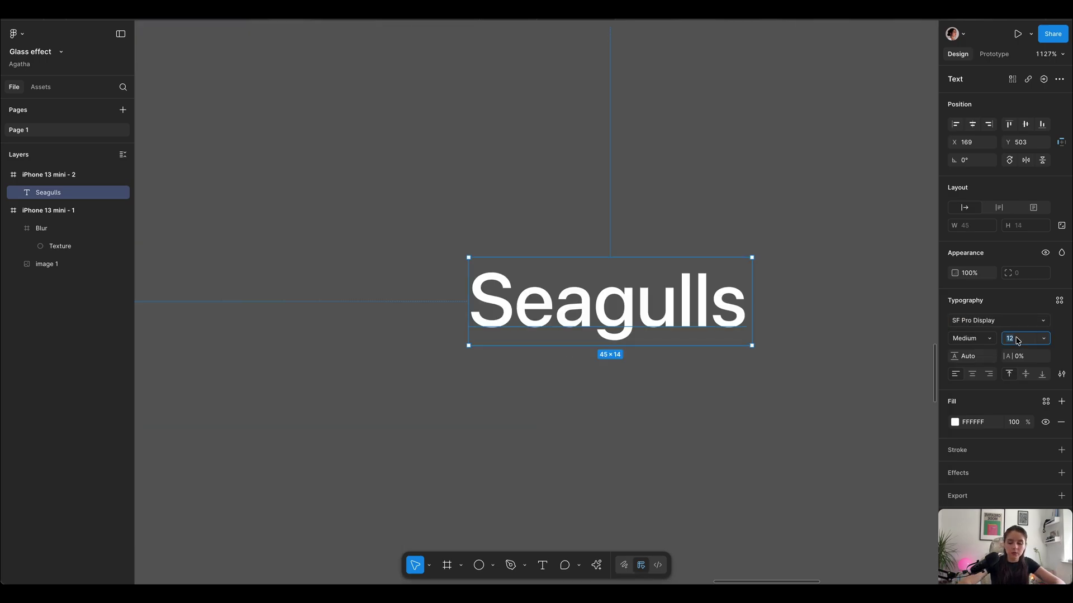
{"action": "type", "text": "14"}
{"action": "key", "text": "Return"}
Step: Duplicate the Seagulls text directly below the original and set the copy's weight to Regular
{"action": "scroll", "coordinate": [643, 350], "scroll_direction": "down", "scroll_amount": 5}
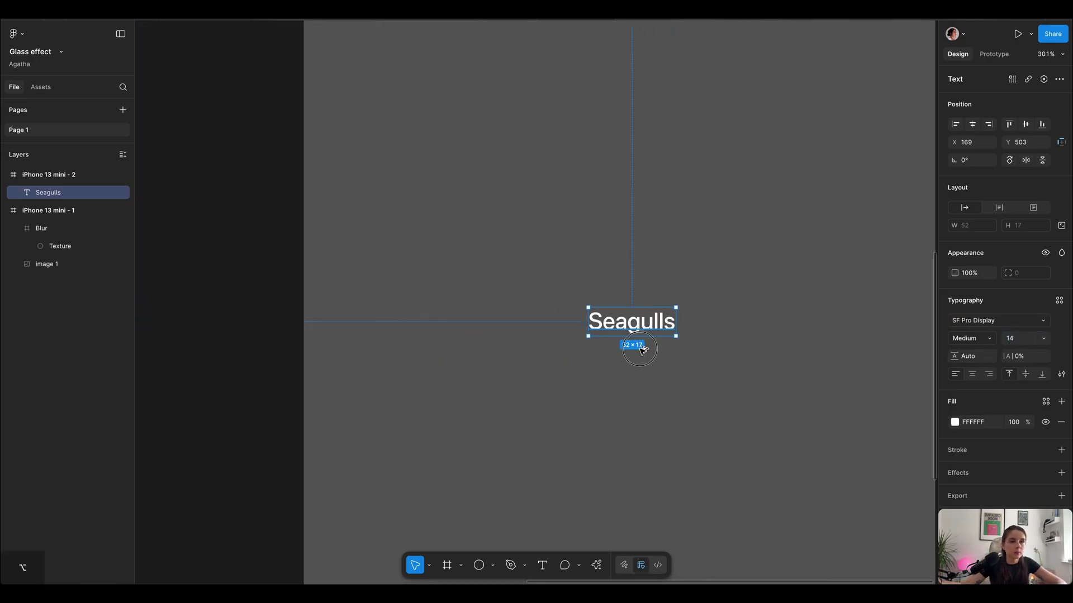
{"action": "left_click_drag", "start_coordinate": [642, 349], "coordinate": [642, 377]}
{"action": "left_click", "coordinate": [979, 339]}
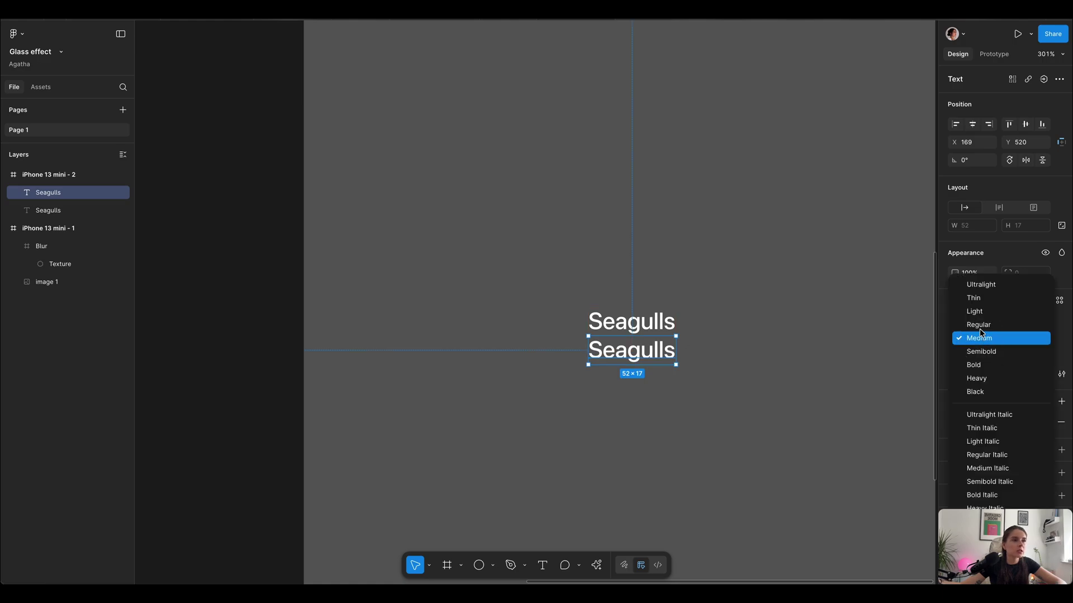
{"action": "left_click", "coordinate": [978, 325]}
Step: Replace the copy's text with "Butcher Brown" and set its fill opacity to 50%
{"action": "double_click", "coordinate": [671, 345]}
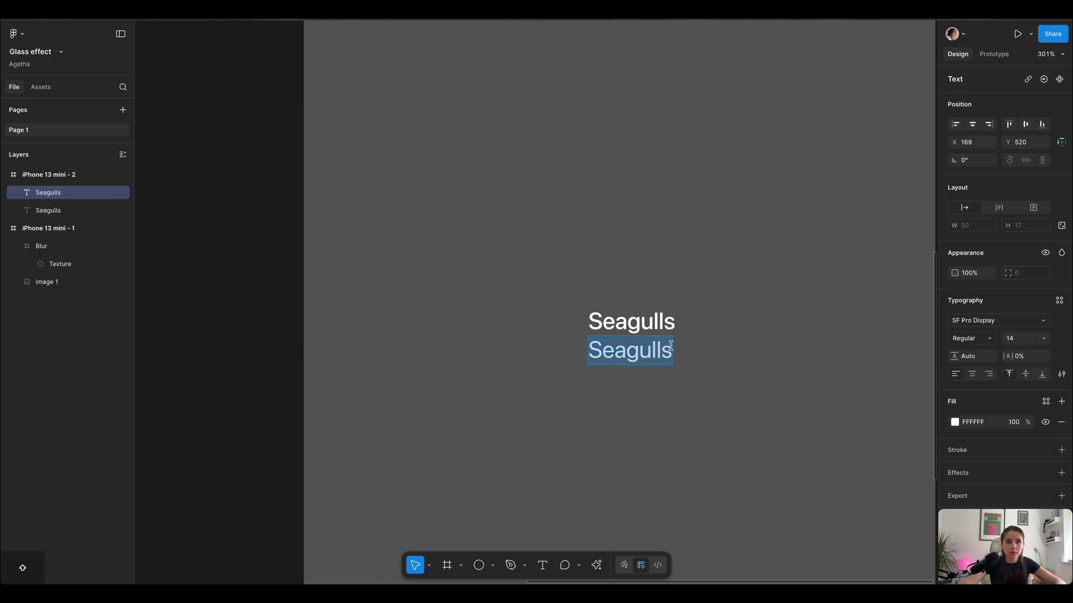
{"action": "type", "text": "Butcher Brown"}
{"action": "key", "text": "Escape"}
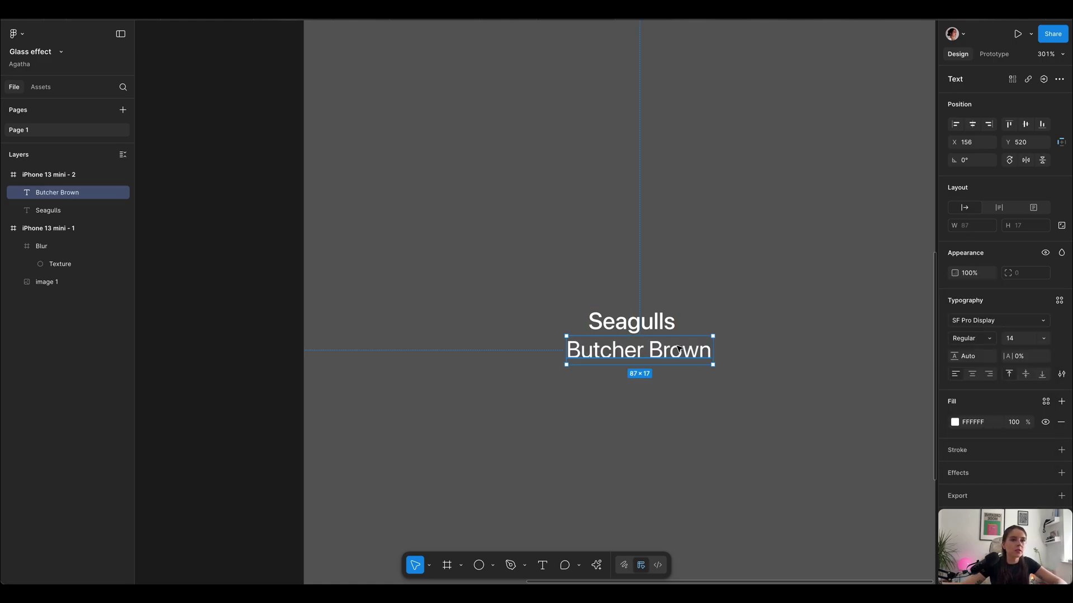
{"action": "type", "text": "50"}
{"action": "key", "text": "Return"}
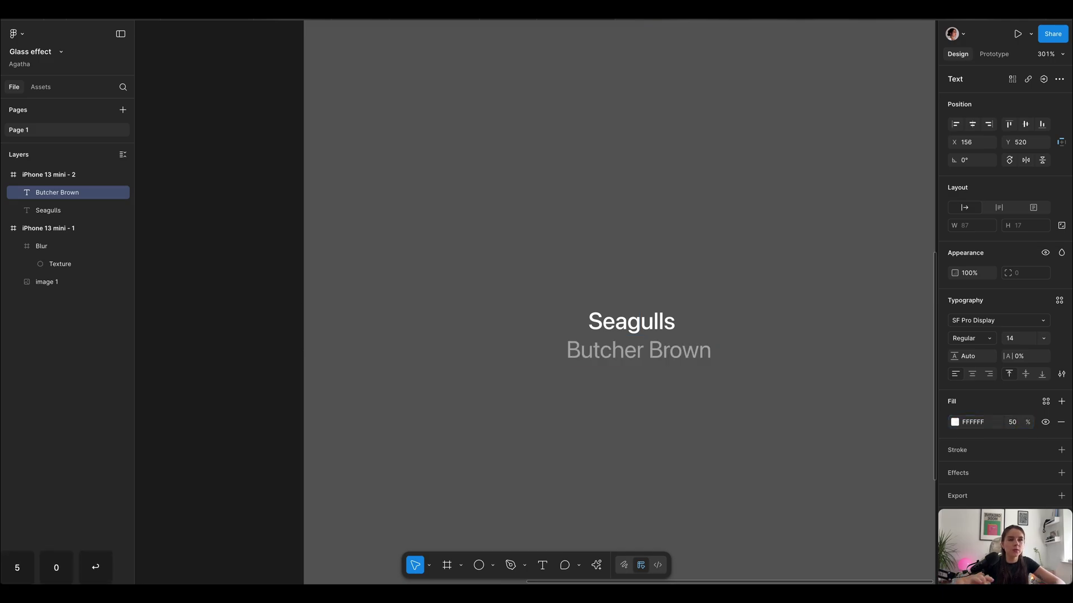
Step: Wrap both text lines in a centre-aligned vertical auto layout and rename the resulting frame as Text
{"action": "left_click", "coordinate": [667, 331], "text": "shift"}
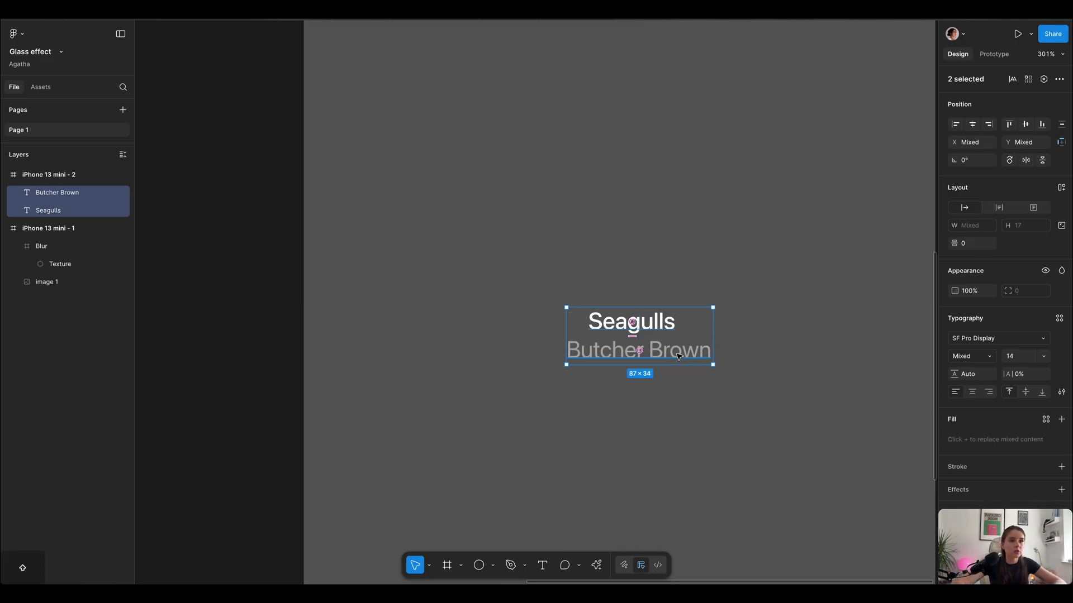
{"action": "key", "text": "shift+a"}
{"action": "left_click", "coordinate": [974, 254]}
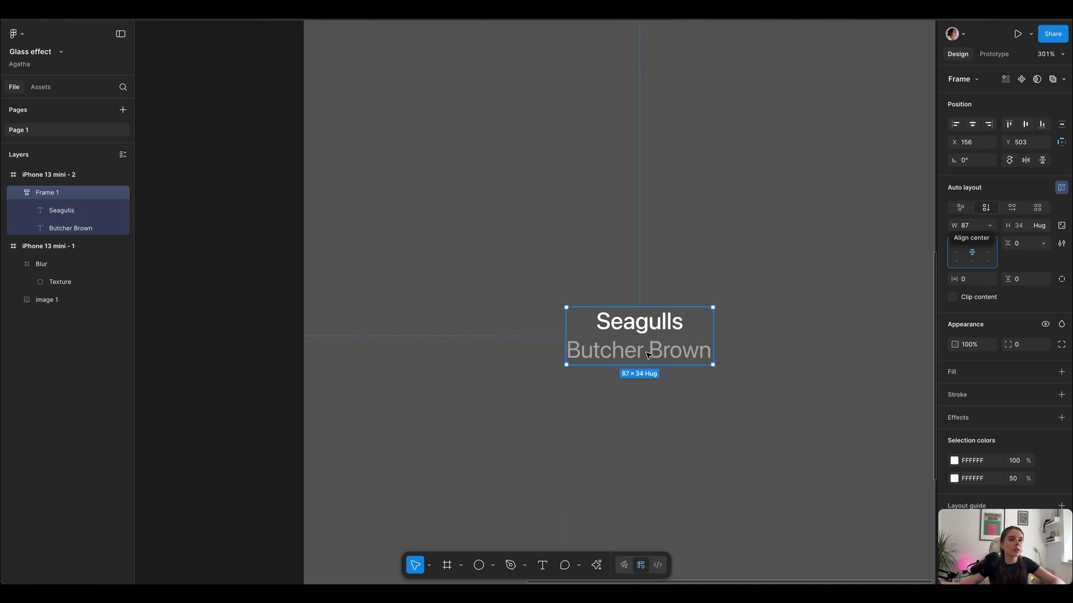
{"action": "key", "text": "Return"}
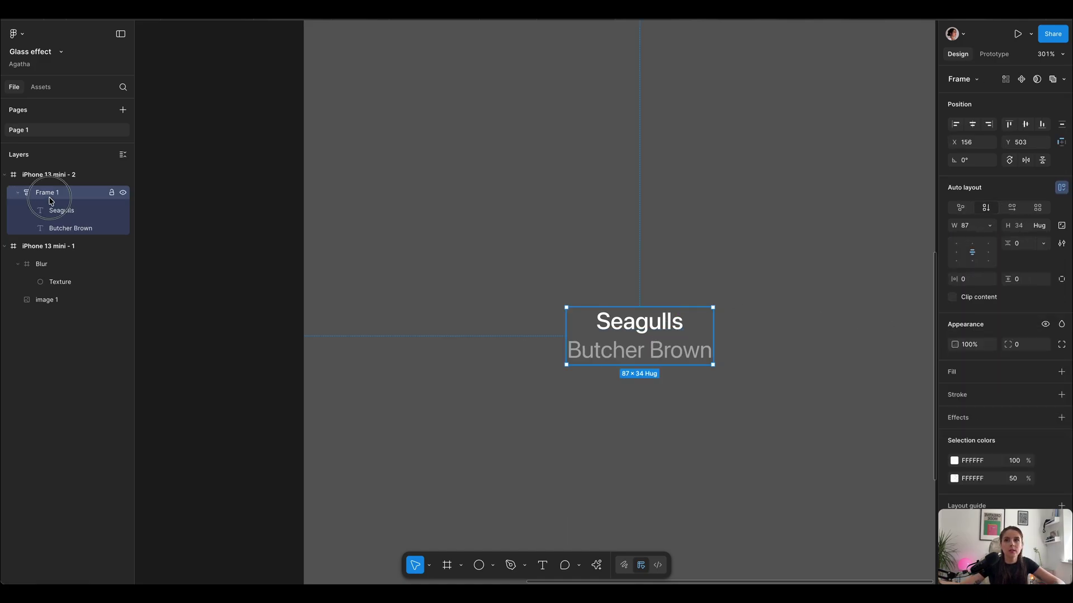
{"action": "double_click", "coordinate": [49, 196]}
{"action": "type", "text": "Text"}
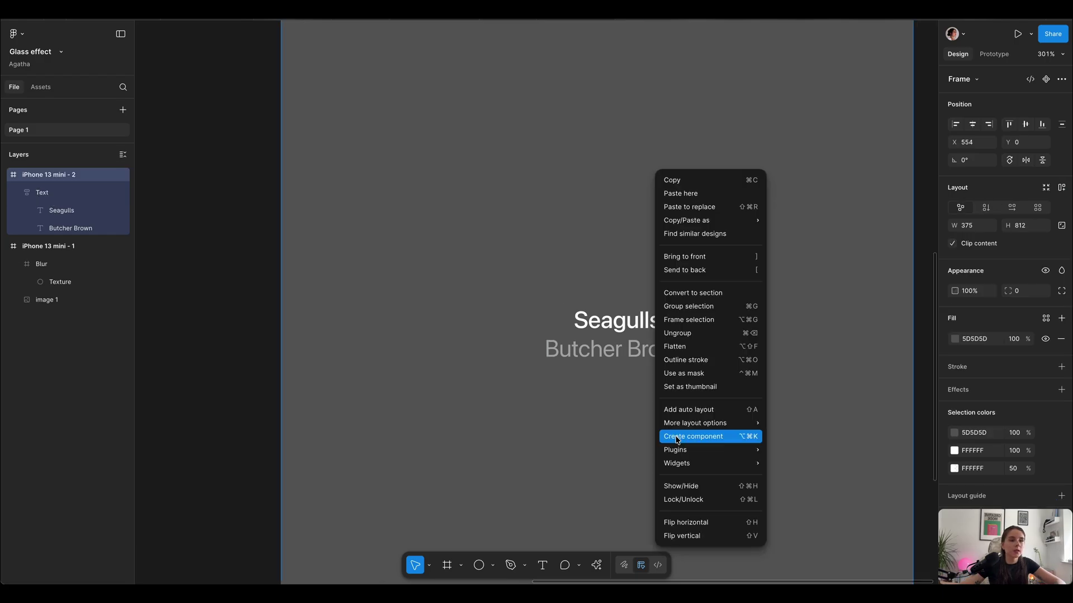
Step: Insert the solid pause, forward, backward and waveform-lines icons with the Font Awesome Icons plugin, searching for "play" and "music"
{"action": "mouse_move", "coordinate": [705, 450]}
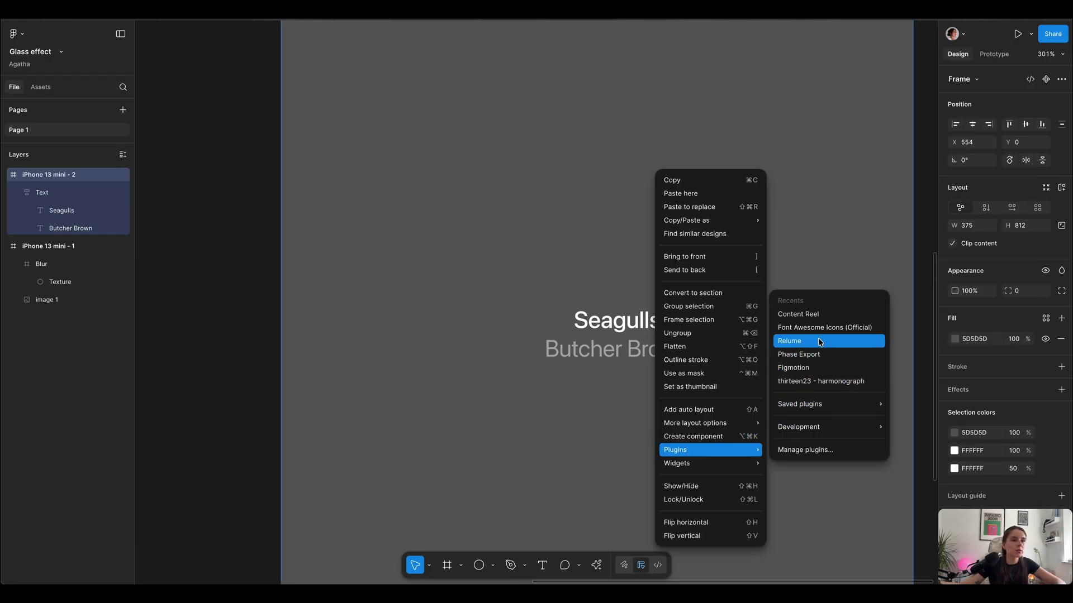
{"action": "left_click", "coordinate": [818, 331]}
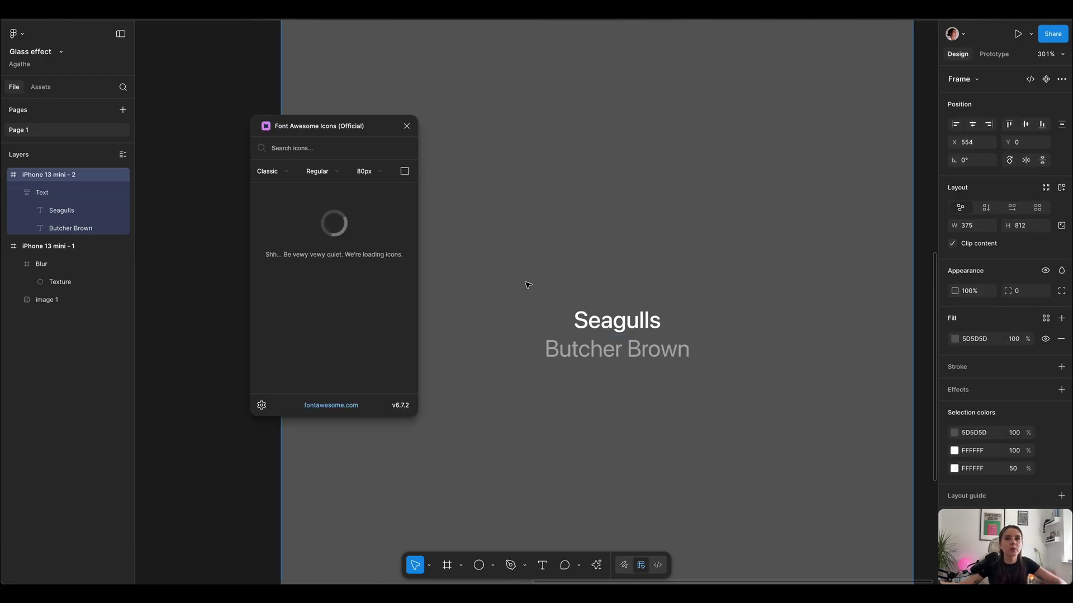
{"action": "left_click", "coordinate": [334, 314]}
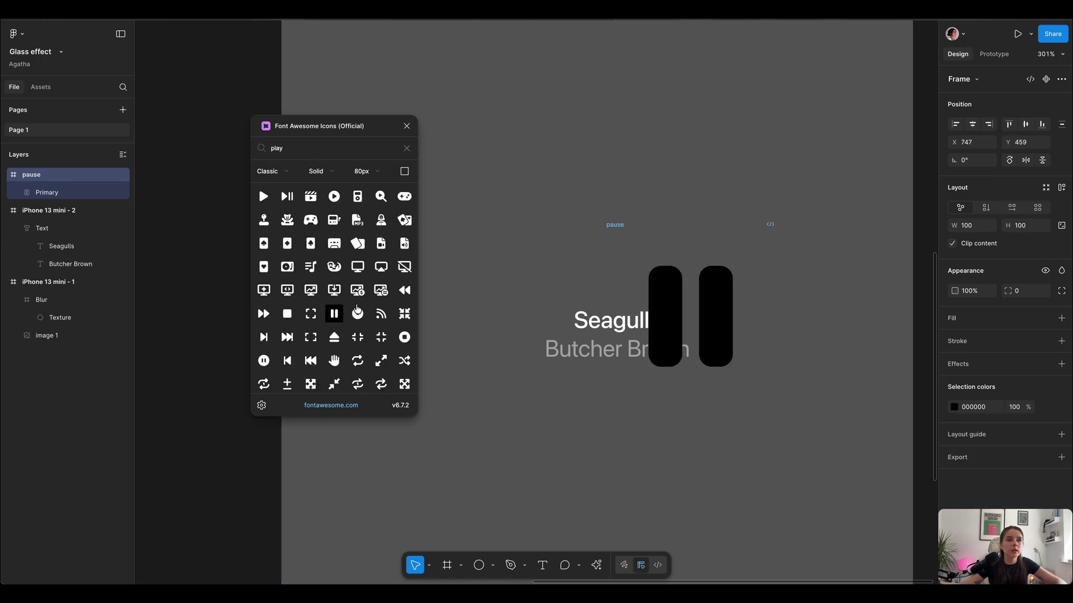
{"action": "scroll", "coordinate": [314, 321], "scroll_direction": "down", "scroll_amount": 1}
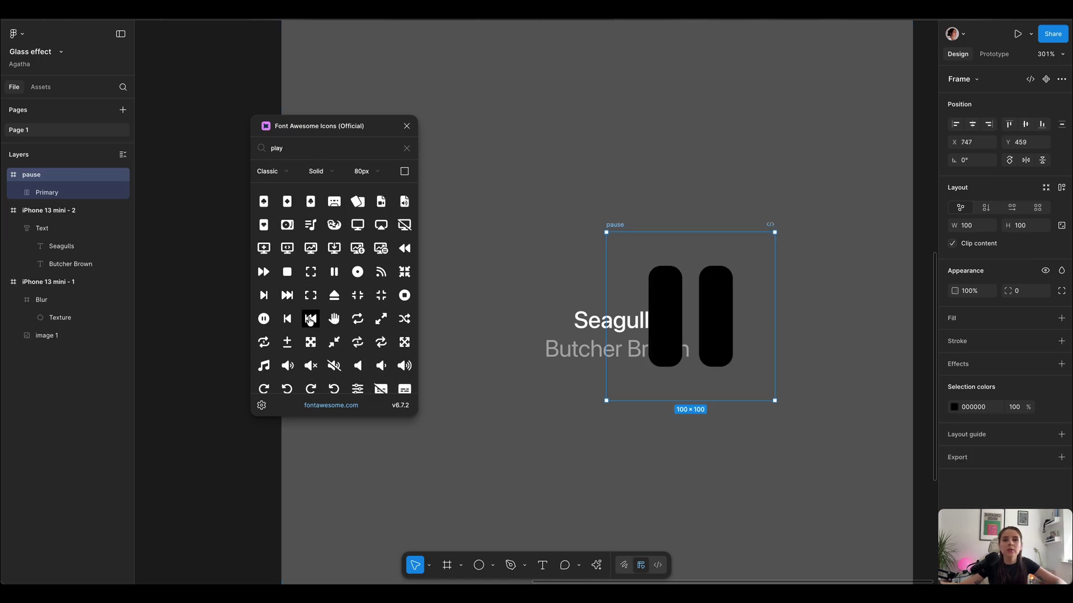
{"action": "left_click", "coordinate": [265, 273]}
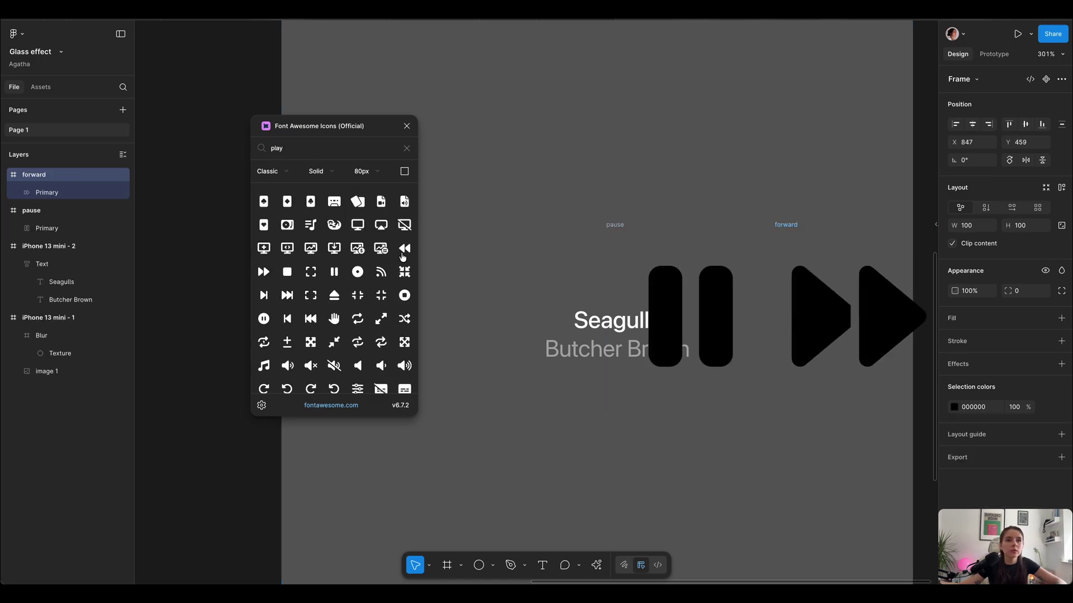
{"action": "left_click", "coordinate": [410, 252]}
{"action": "type", "text": "music"}
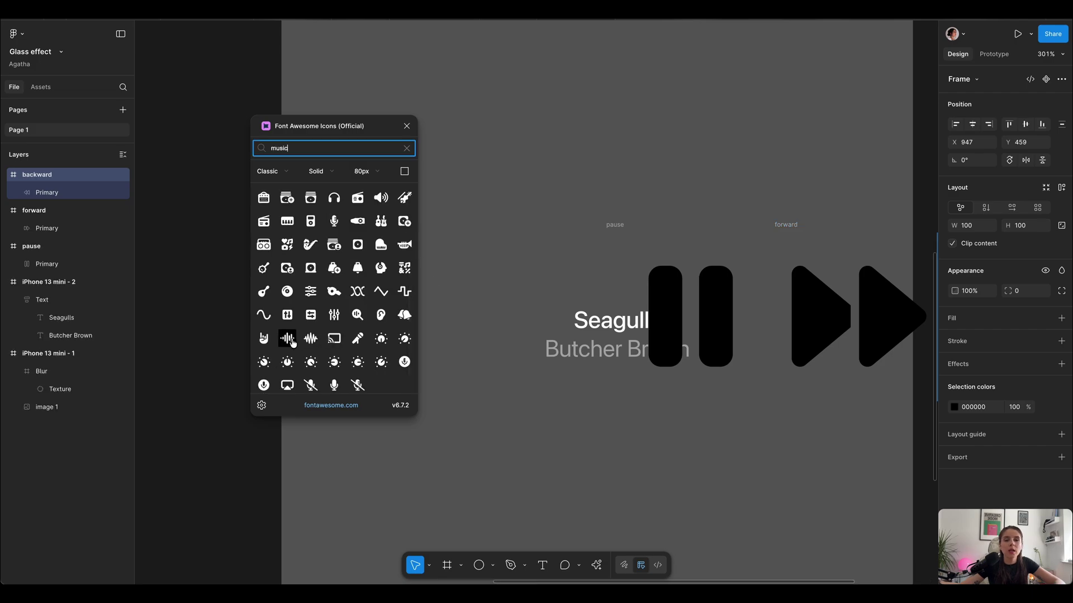
{"action": "left_click", "coordinate": [287, 341]}
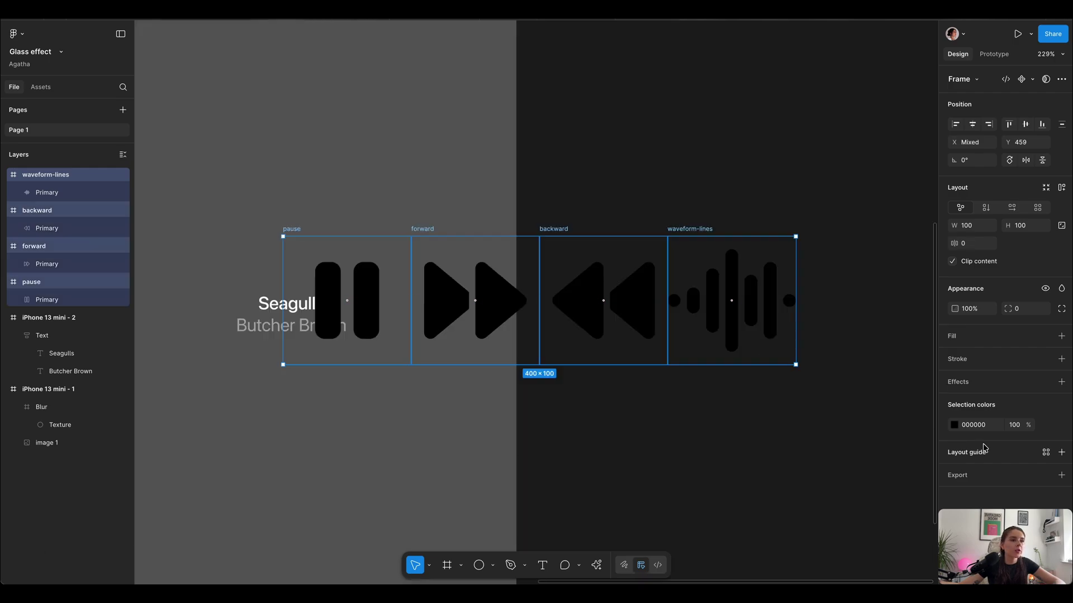
Step: Recolour the four icons white (FFFFFF) and scale them proportionally together to a total width of 128
{"action": "left_click", "coordinate": [954, 424]}
{"action": "left_click_drag", "start_coordinate": [859, 413], "coordinate": [658, 220]}
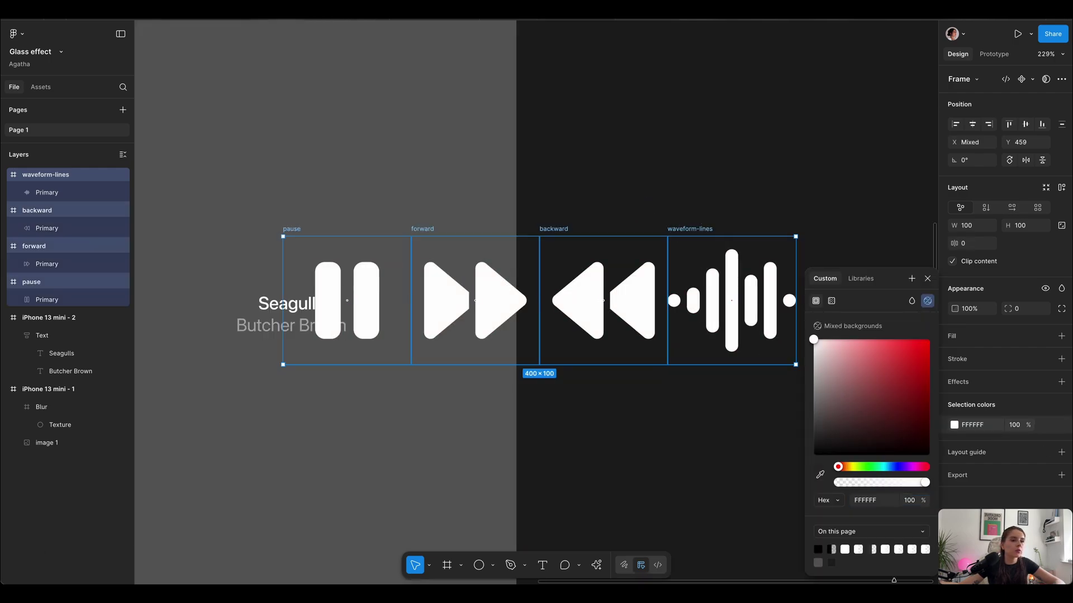
{"action": "scroll", "coordinate": [453, 419], "scroll_direction": "up", "scroll_amount": 3}
{"action": "scroll", "coordinate": [452, 419], "scroll_direction": "up", "scroll_amount": 1}
{"action": "scroll", "coordinate": [452, 419], "scroll_direction": "down", "scroll_amount": 4}
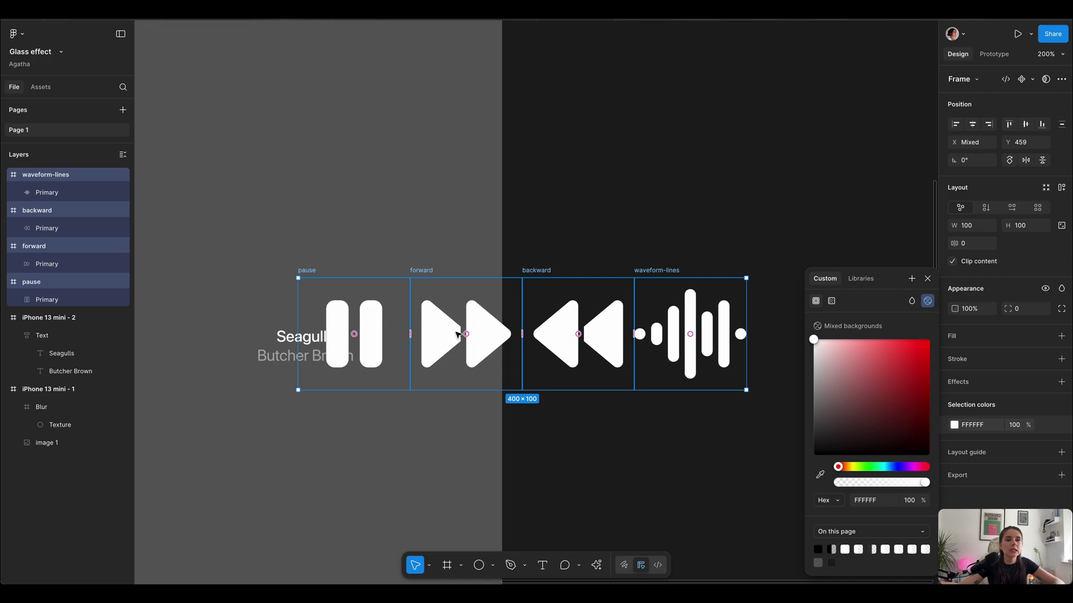
{"action": "scroll", "coordinate": [458, 335], "scroll_direction": "left", "scroll_amount": 2}
{"action": "key", "text": "k"}
{"action": "left_click", "coordinate": [971, 311]}
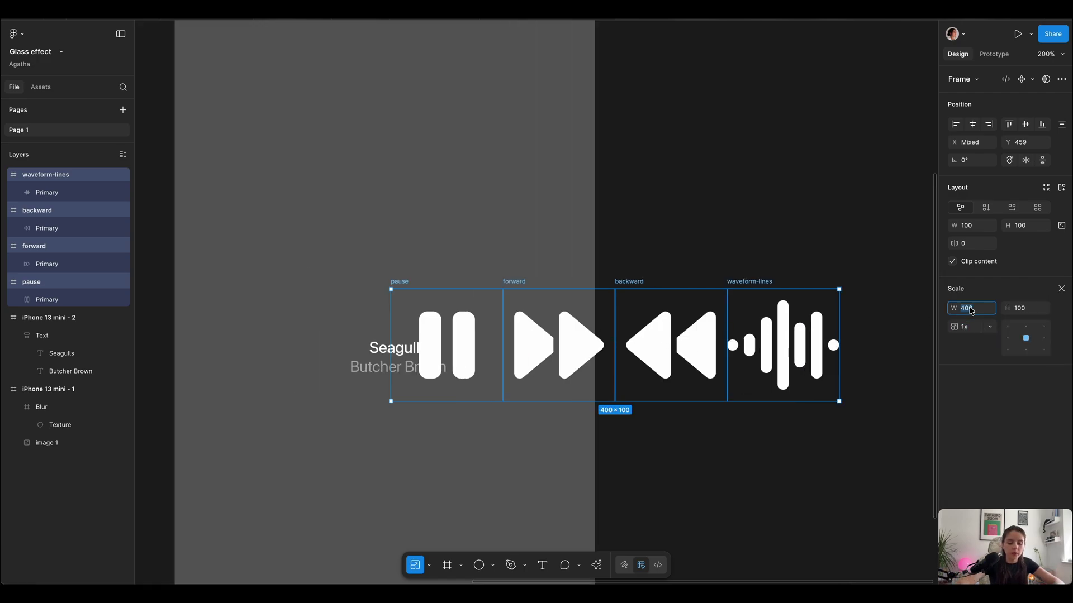
{"action": "type", "text": "128"}
{"action": "key", "text": "Return"}
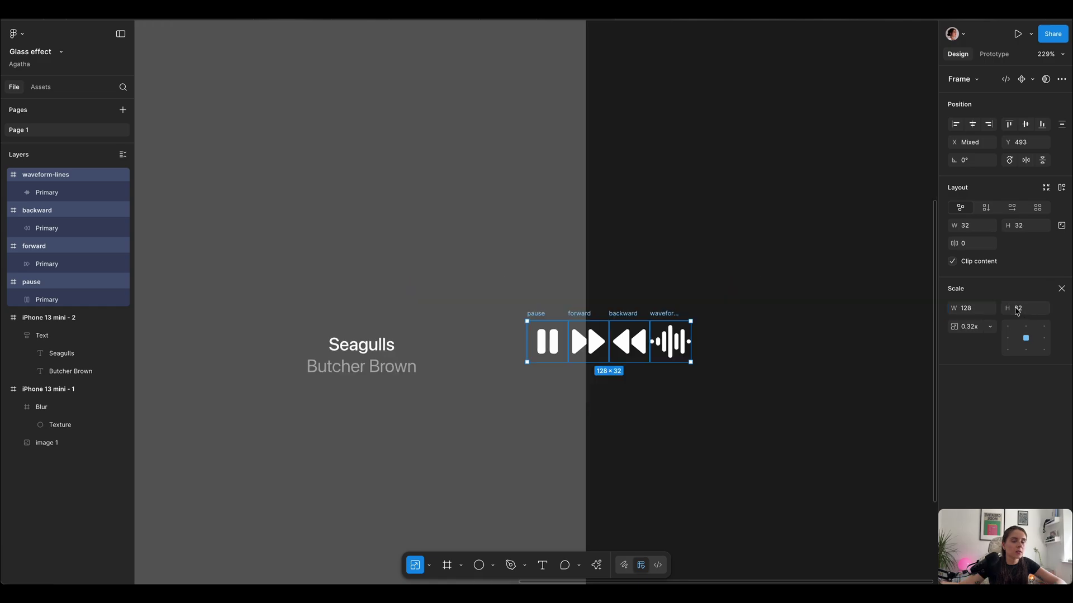
Step: Arrange the icons in the second iPhone frame: backward, pause and forward in a row below the text, and waveform-lines right of the text
{"action": "scroll", "coordinate": [612, 354], "scroll_direction": "down", "scroll_amount": 2}
{"action": "scroll", "coordinate": [611, 354], "scroll_direction": "left", "scroll_amount": 2}
{"action": "left_click", "coordinate": [627, 255]}
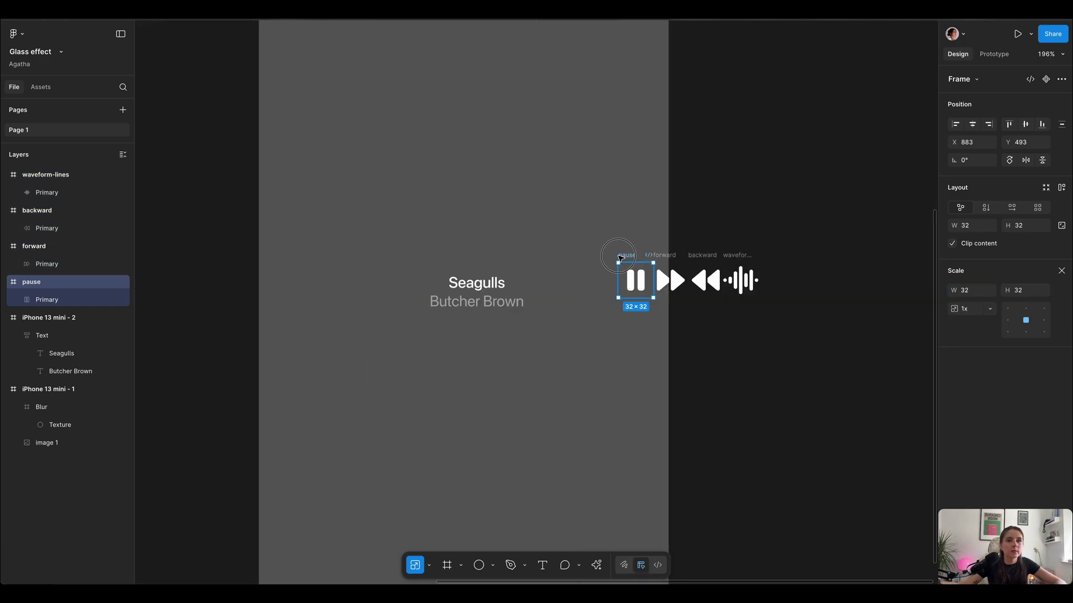
{"action": "left_click_drag", "start_coordinate": [627, 255], "coordinate": [472, 323]}
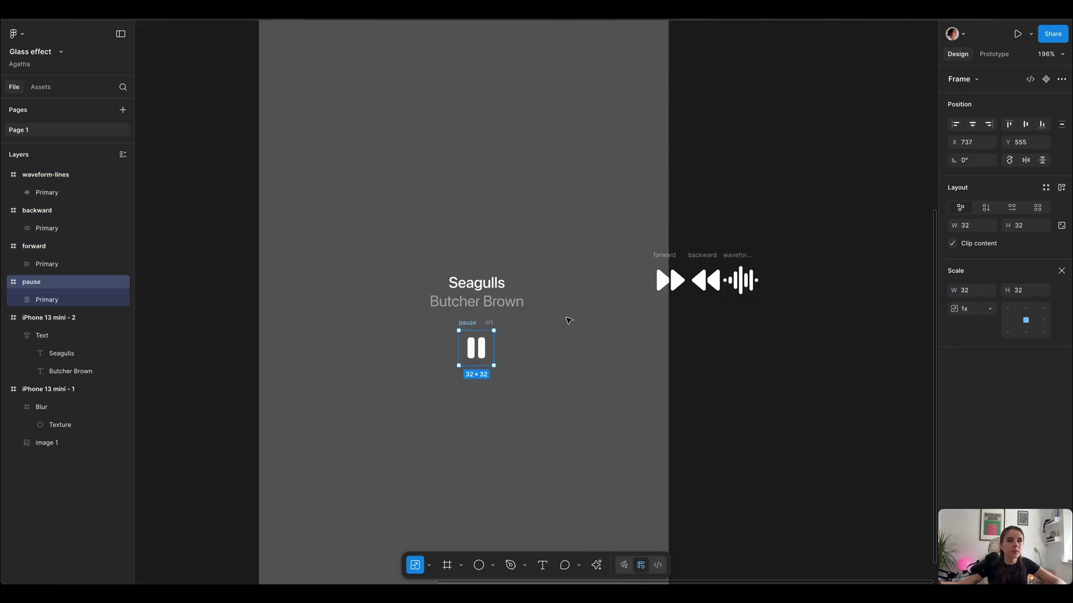
{"action": "left_click_drag", "start_coordinate": [671, 256], "coordinate": [534, 322]}
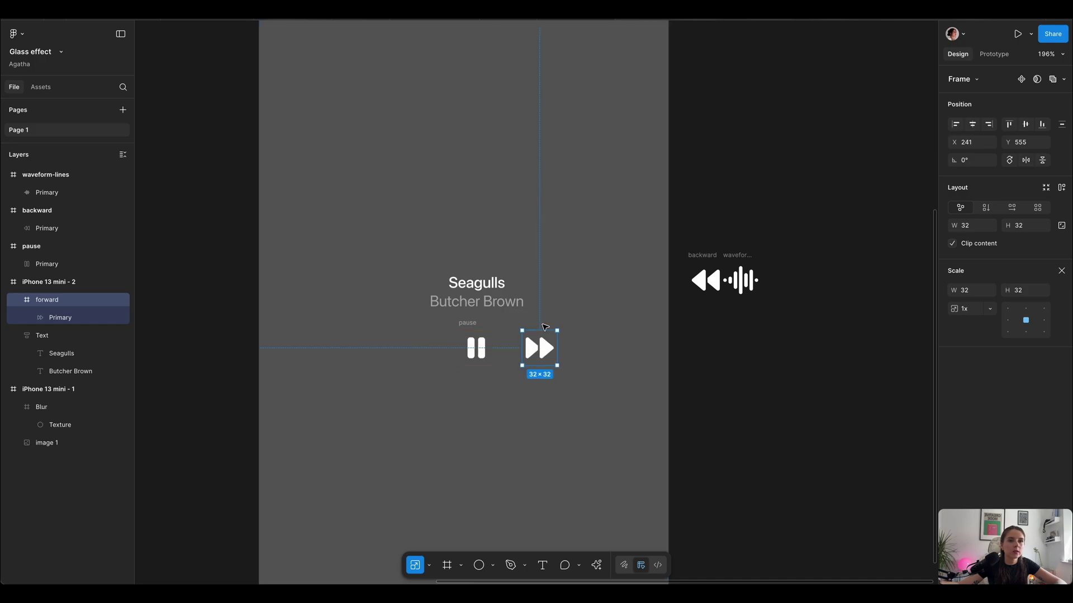
{"action": "left_click_drag", "start_coordinate": [698, 256], "coordinate": [420, 322]}
{"action": "left_click_drag", "start_coordinate": [736, 255], "coordinate": [578, 269]}
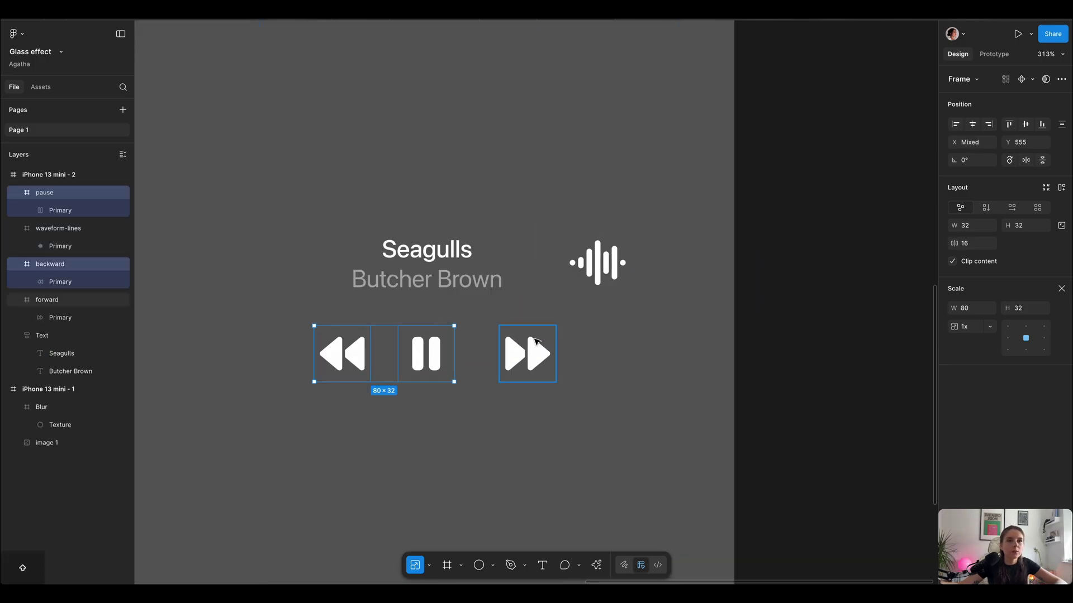
Step: Scale the backward, pause and forward icons together proportionally to a height of 48
{"action": "left_click", "coordinate": [534, 341], "text": "shift"}
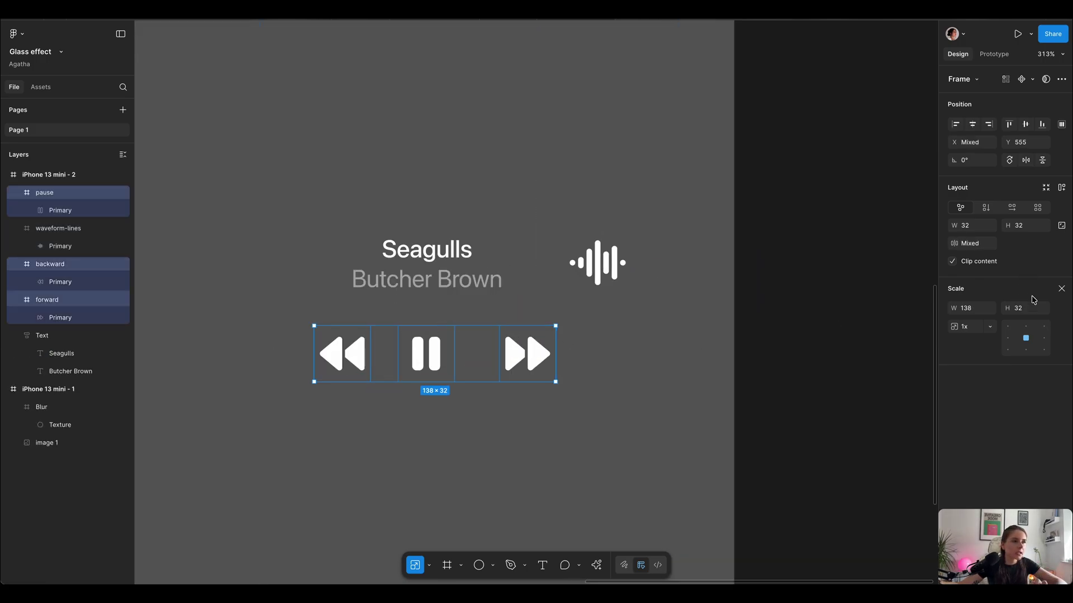
{"action": "type", "text": "48"}
{"action": "key", "text": "Return"}
Step: Wrap the three playback icons in a horizontal auto layout and centre-align its contents
{"action": "scroll", "coordinate": [641, 430], "scroll_direction": "down", "scroll_amount": 1}
{"action": "scroll", "coordinate": [640, 430], "scroll_direction": "down", "scroll_amount": 5}
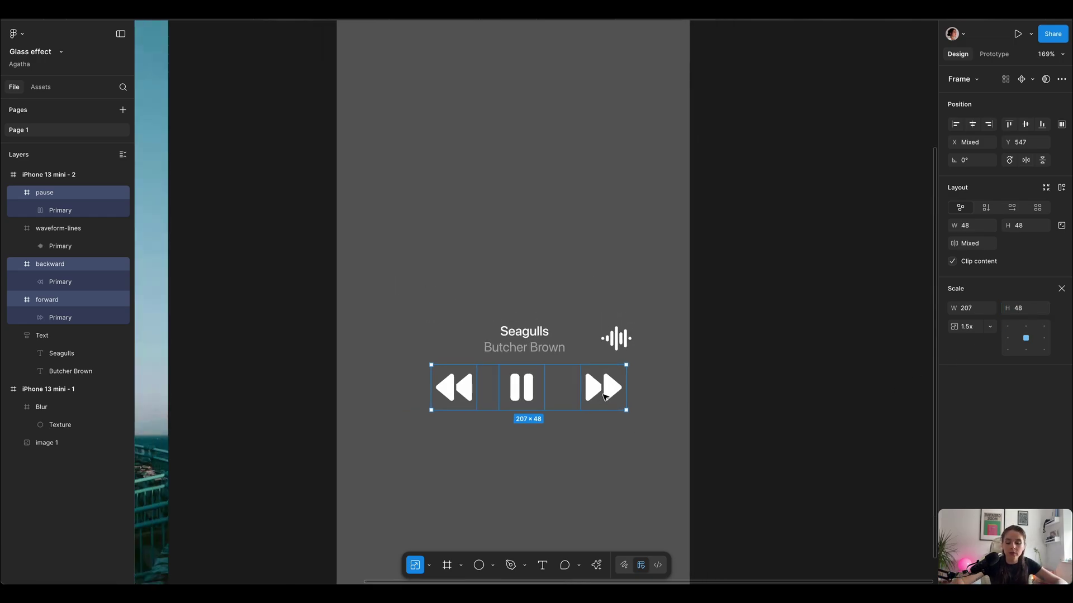
{"action": "key", "text": "shift+a"}
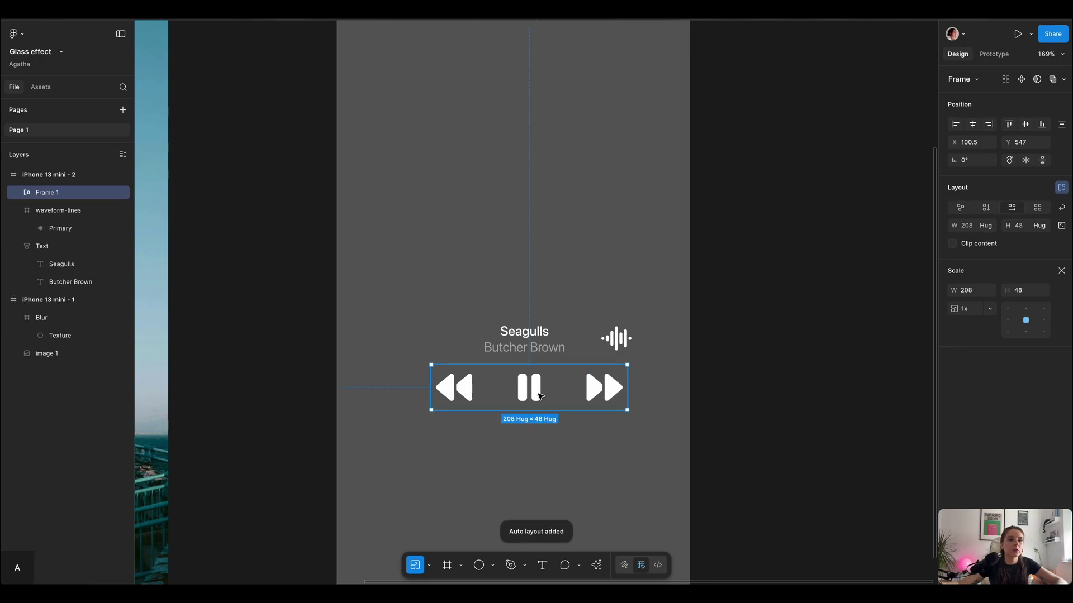
{"action": "key", "text": "v"}
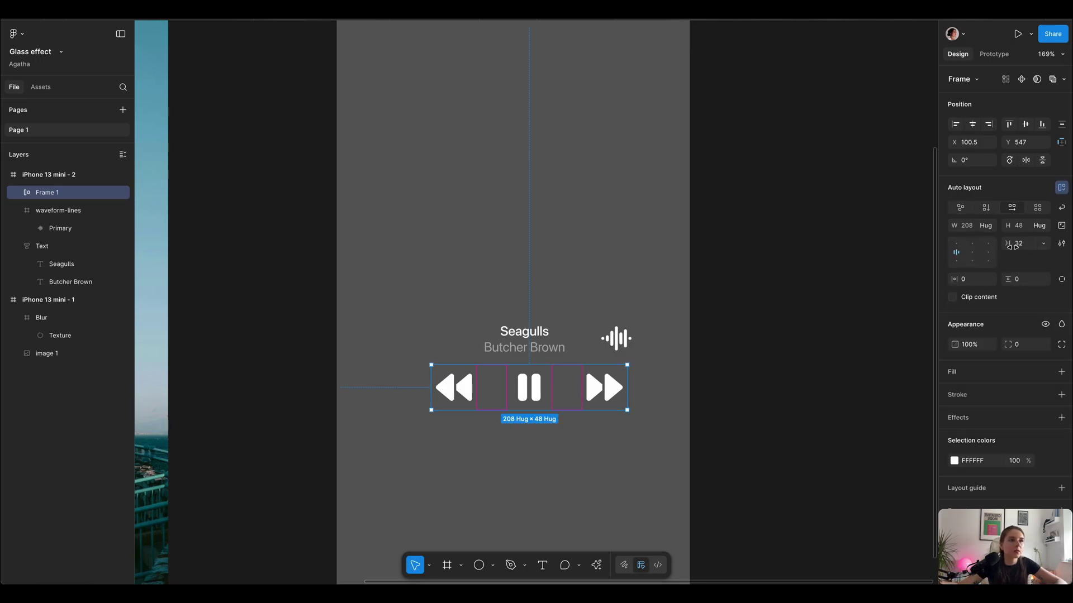
{"action": "left_click", "coordinate": [972, 252]}
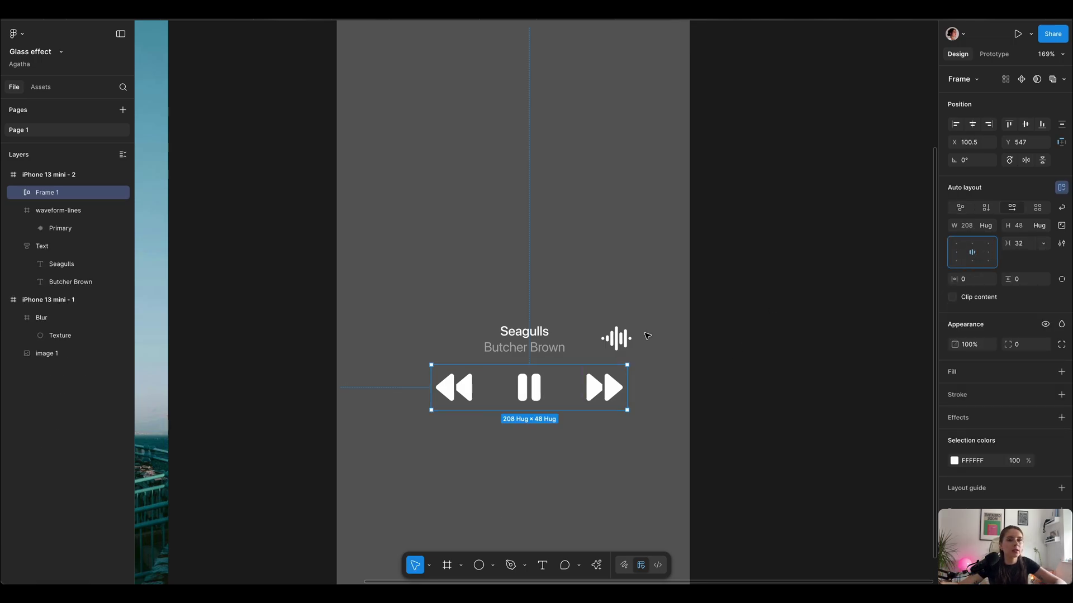
Step: Combine the Text frame and the waveform-lines icon in a horizontal auto layout with the gap set to Auto
{"action": "left_click", "coordinate": [616, 338]}
{"action": "scroll", "coordinate": [616, 338], "scroll_direction": "up", "scroll_amount": 2}
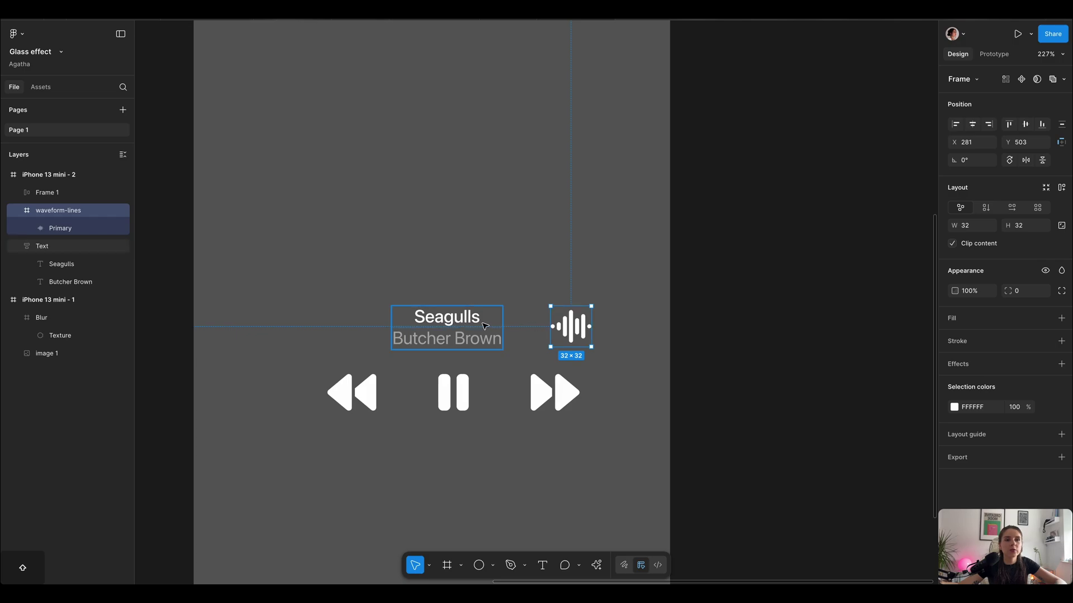
{"action": "left_click", "coordinate": [483, 326], "text": "shift"}
{"action": "key", "text": "shift+a"}
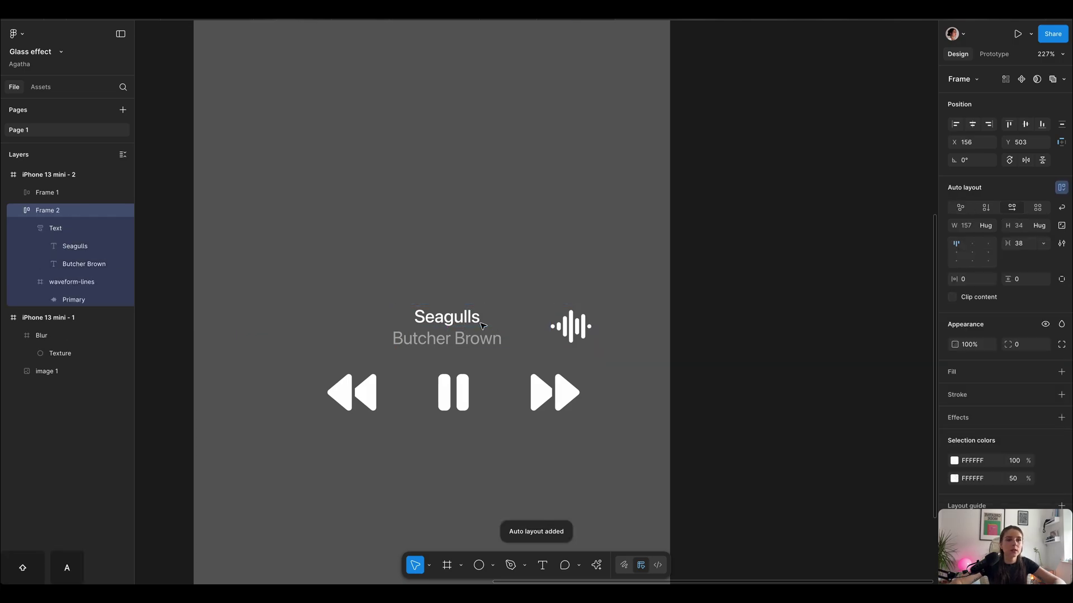
{"action": "left_click", "coordinate": [991, 244]}
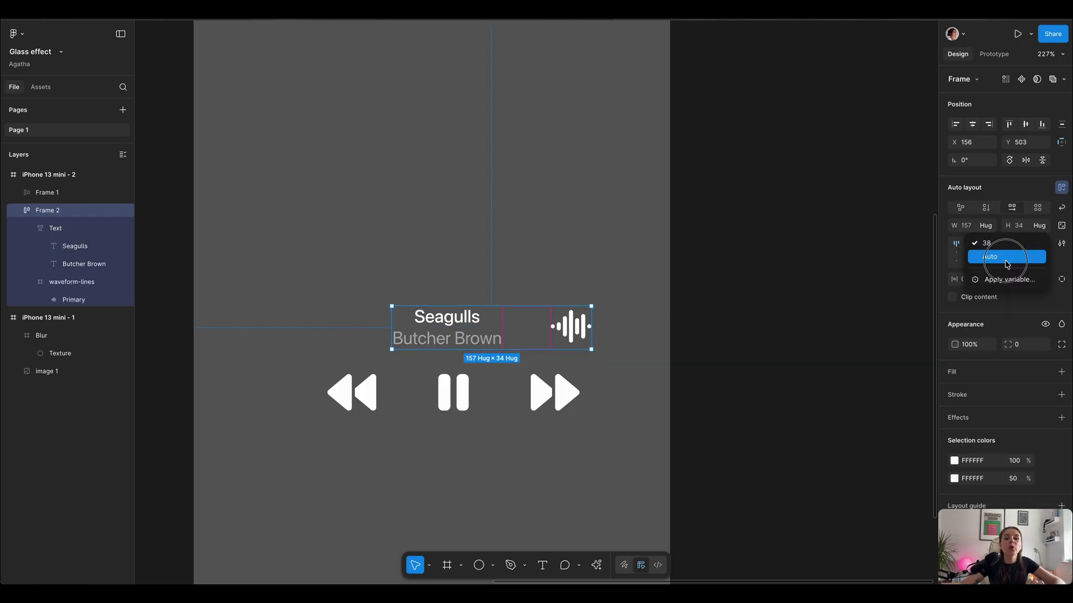
{"action": "left_click", "coordinate": [1006, 262]}
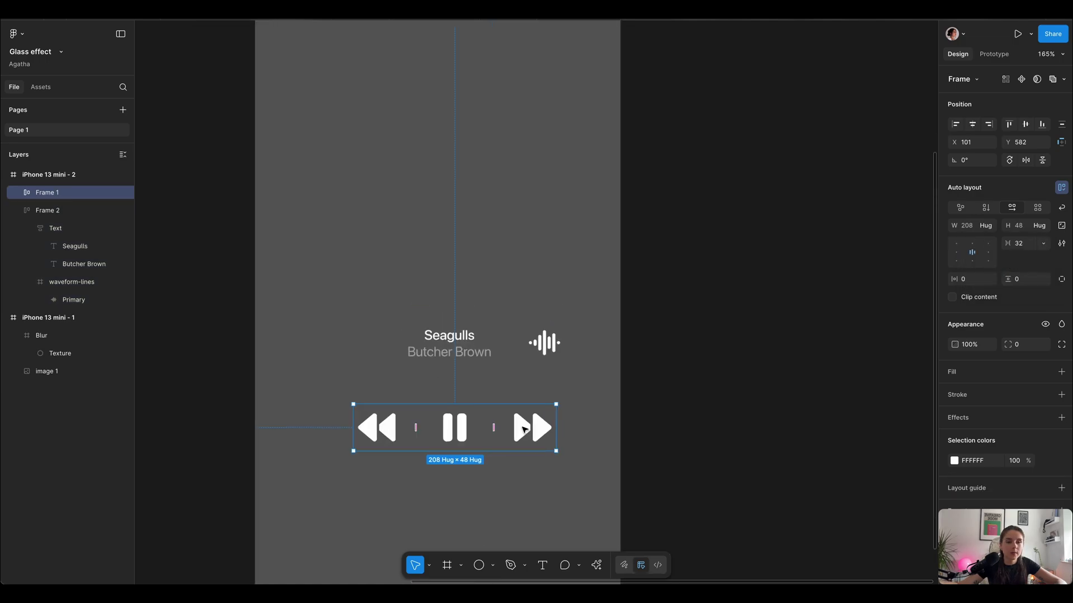
Step: Lower the playback controls to about Y 582 and draw a rectangle about 239 × 8 between them and the song text
{"action": "scroll", "coordinate": [521, 428], "scroll_direction": "up", "scroll_amount": 3}
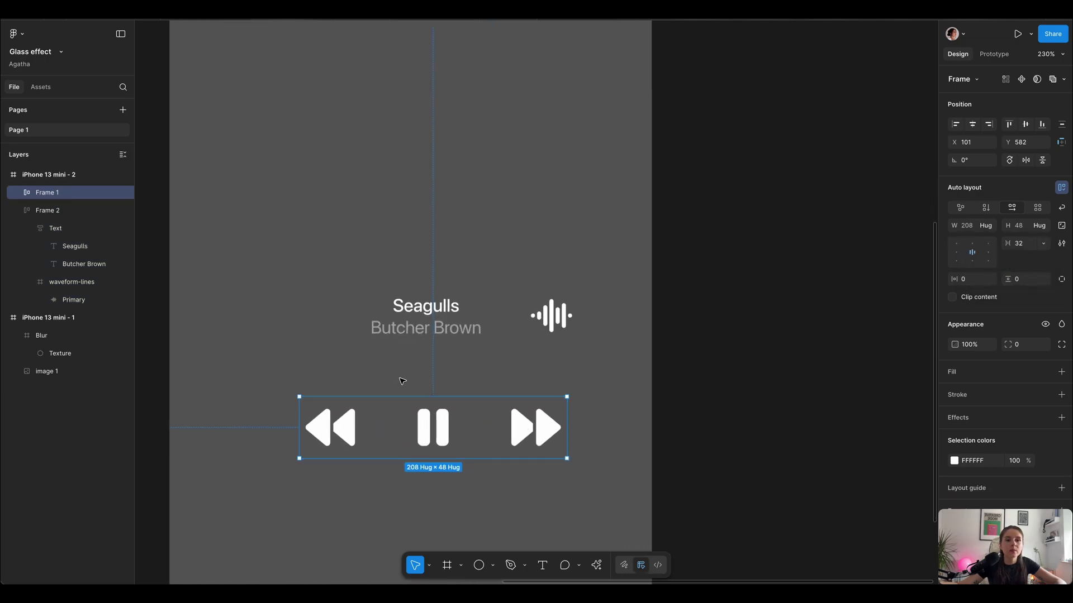
{"action": "scroll", "coordinate": [401, 378], "scroll_direction": "left", "scroll_amount": 1}
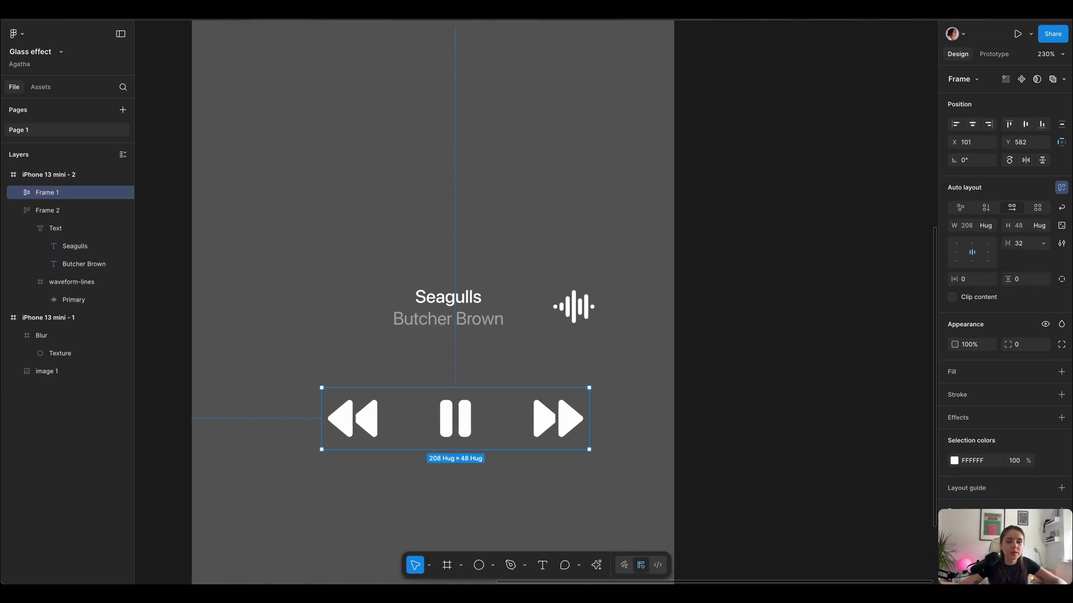
{"action": "key", "text": "Escape"}
{"action": "left_click", "coordinate": [493, 565]}
{"action": "left_click", "coordinate": [497, 457]}
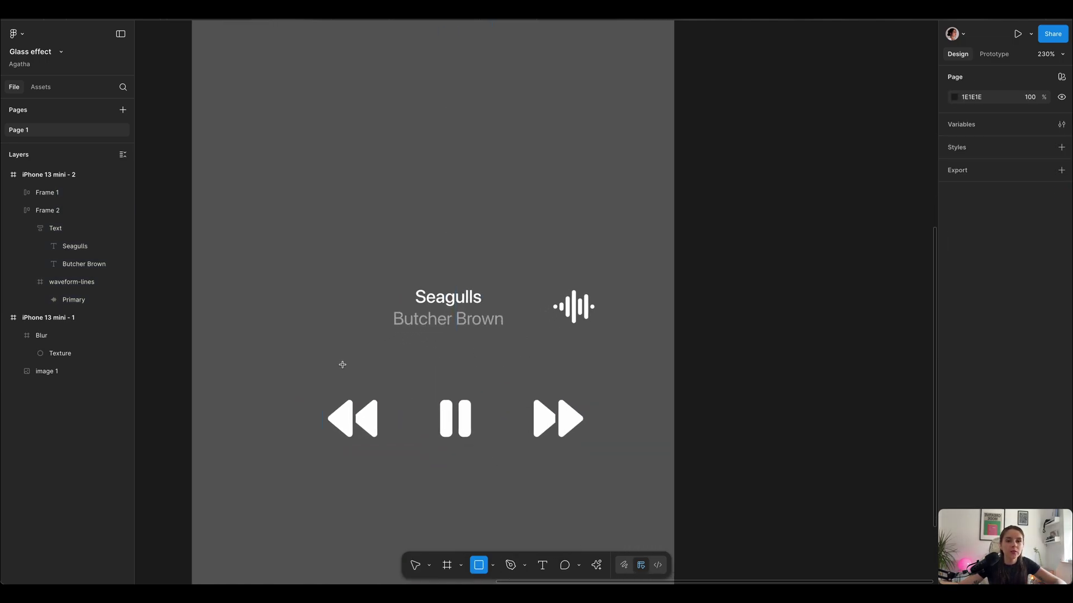
{"action": "left_click_drag", "start_coordinate": [614, 359], "coordinate": [307, 368]}
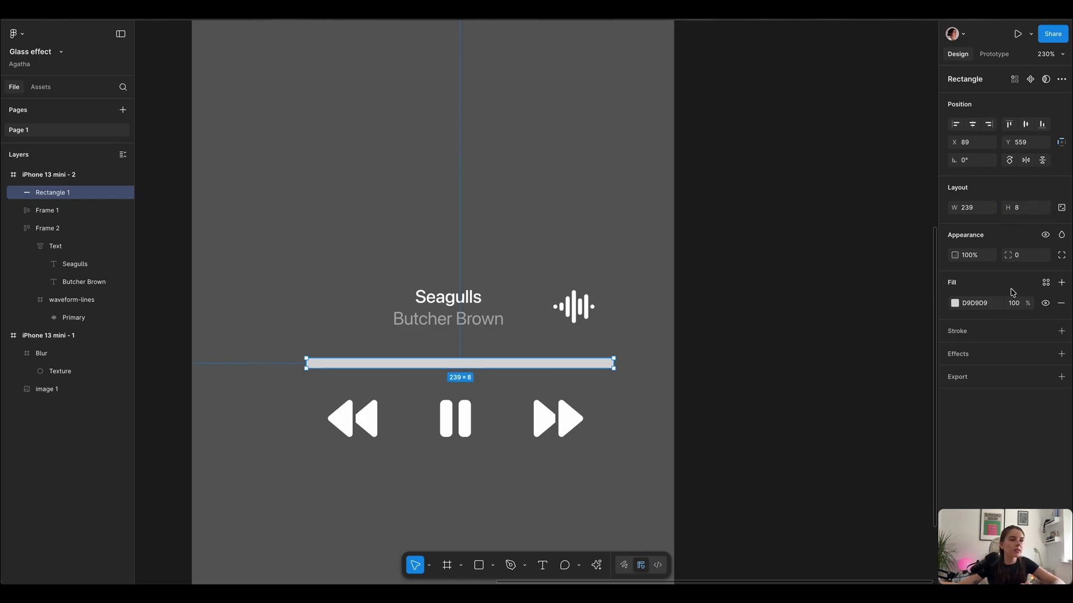
Step: Round the bar's corners with a radius of 99 and set its fill to FFFFFF at 50% opacity
{"action": "type", "text": "99"}
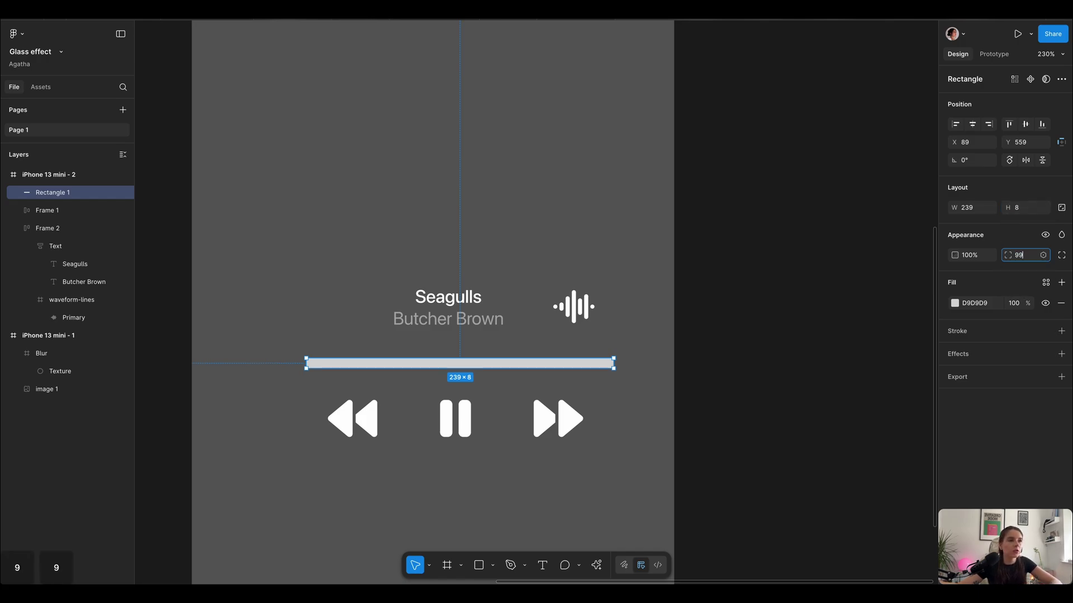
{"action": "key", "text": "Return"}
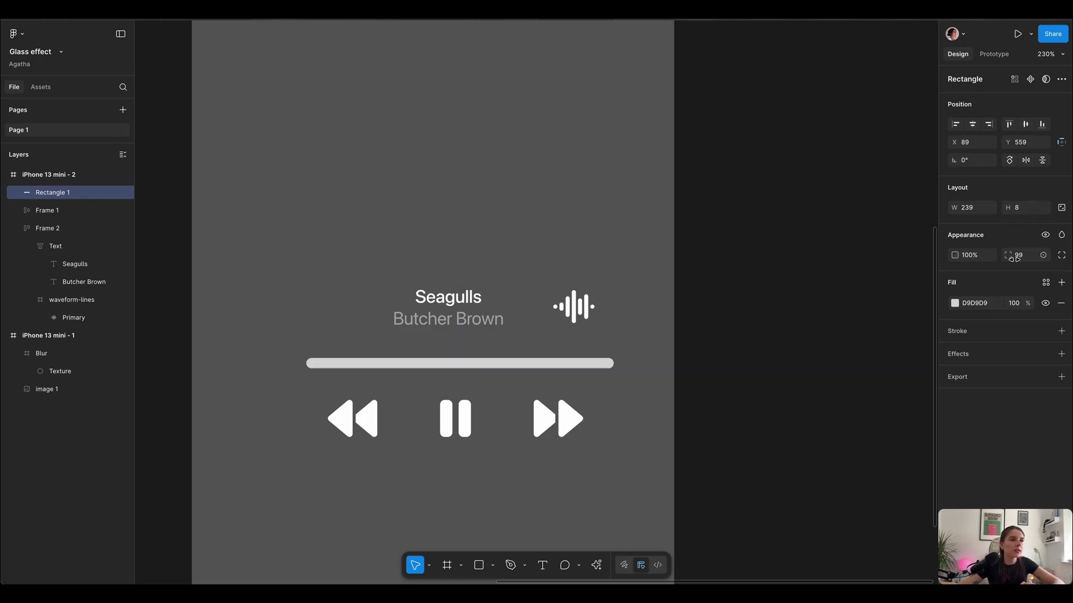
{"action": "left_click", "coordinate": [954, 302]}
{"action": "type", "text": "ffffff"}
{"action": "key", "text": "Return"}
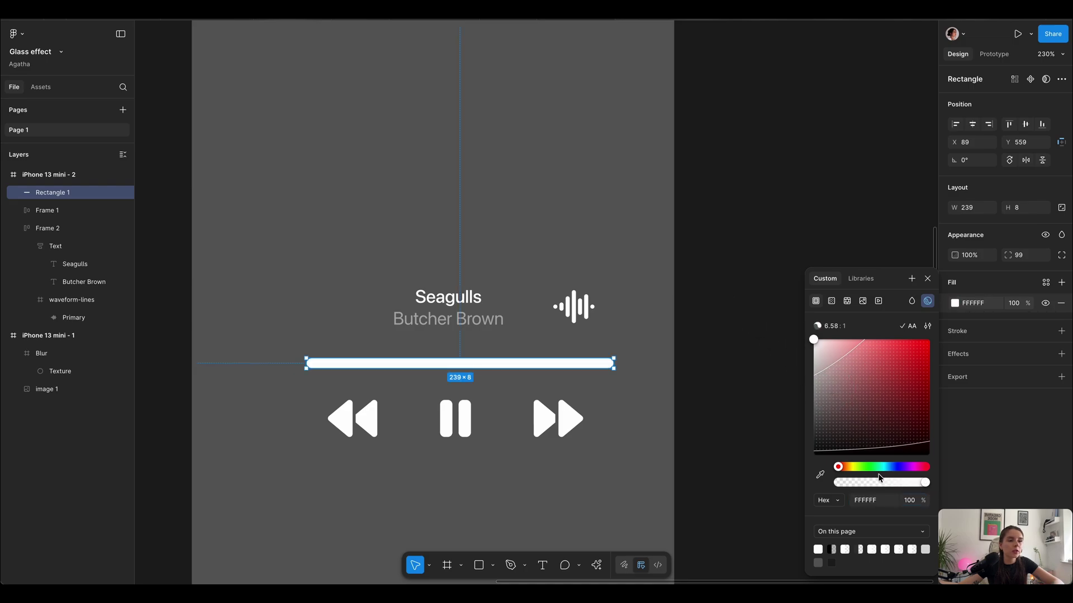
{"action": "left_click", "coordinate": [910, 500]}
{"action": "type", "text": "50"}
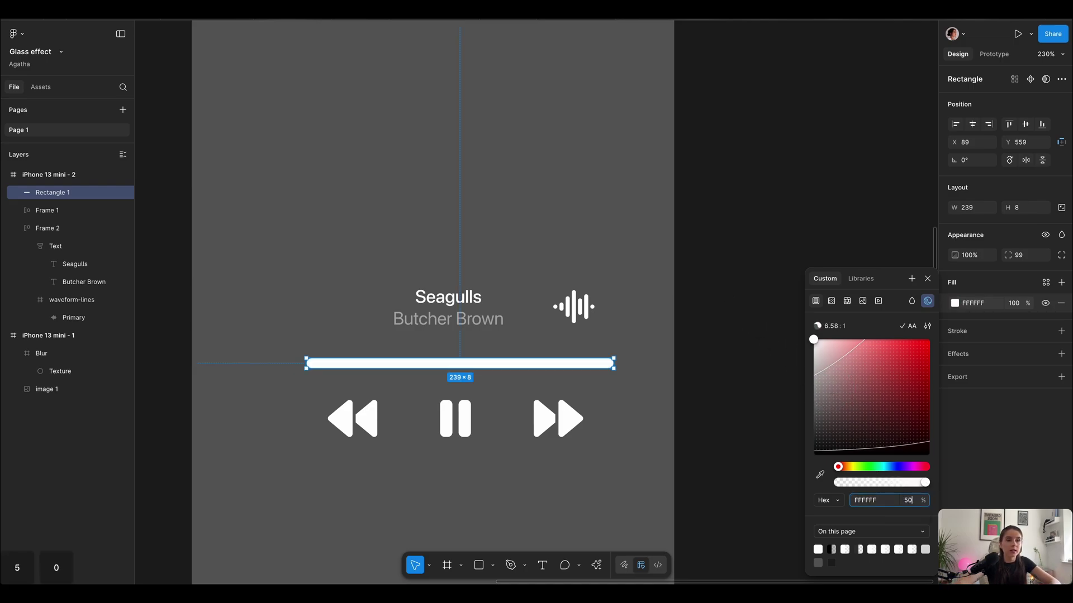
{"action": "key", "text": "Return"}
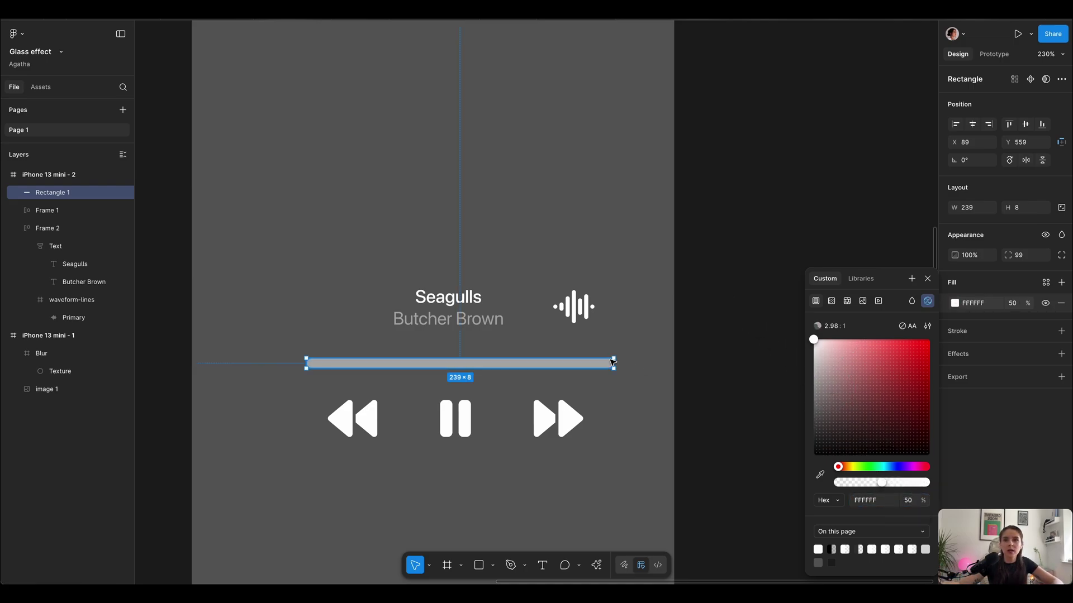
Step: Duplicate the bar in place, shorten the copy from the right to about 81 wide and set its fill opacity to 100%
{"action": "key", "text": "super"}
{"action": "key", "text": "super+d"}
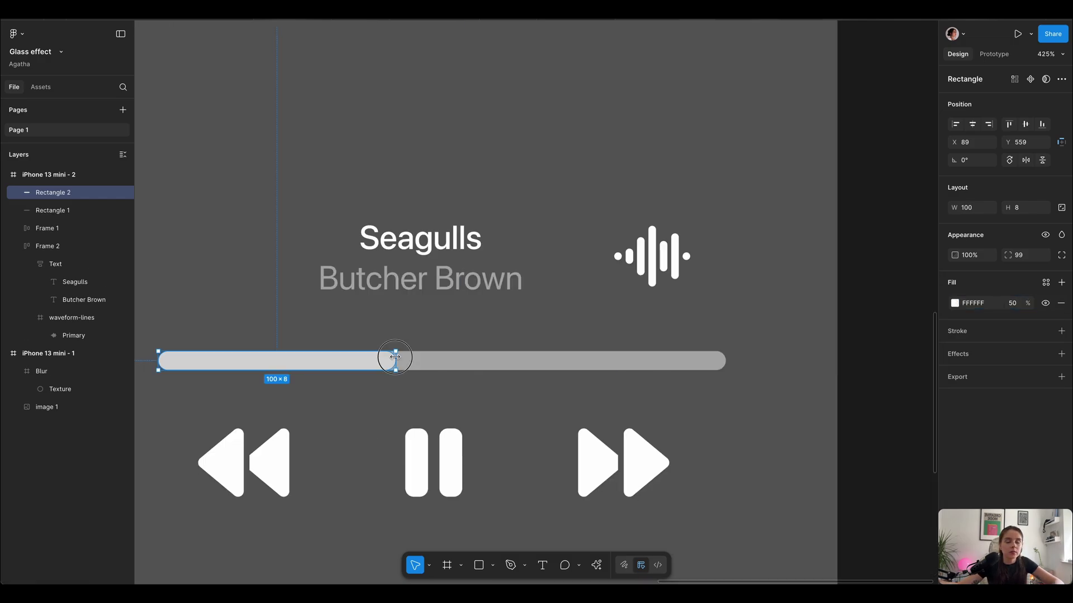
{"action": "left_click_drag", "start_coordinate": [395, 360], "coordinate": [352, 370]}
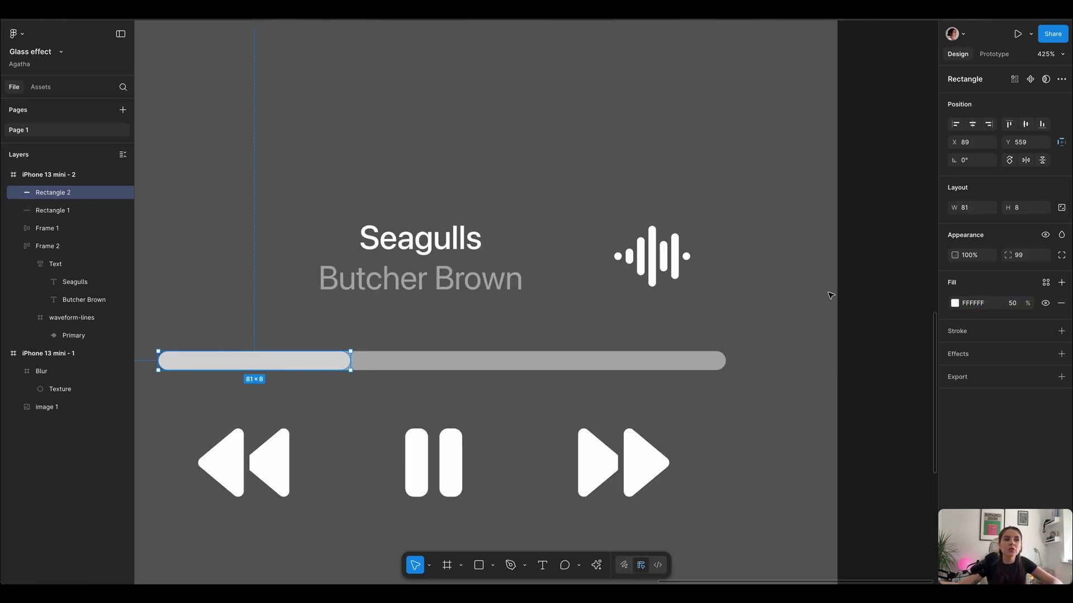
{"action": "left_click", "coordinate": [1014, 302]}
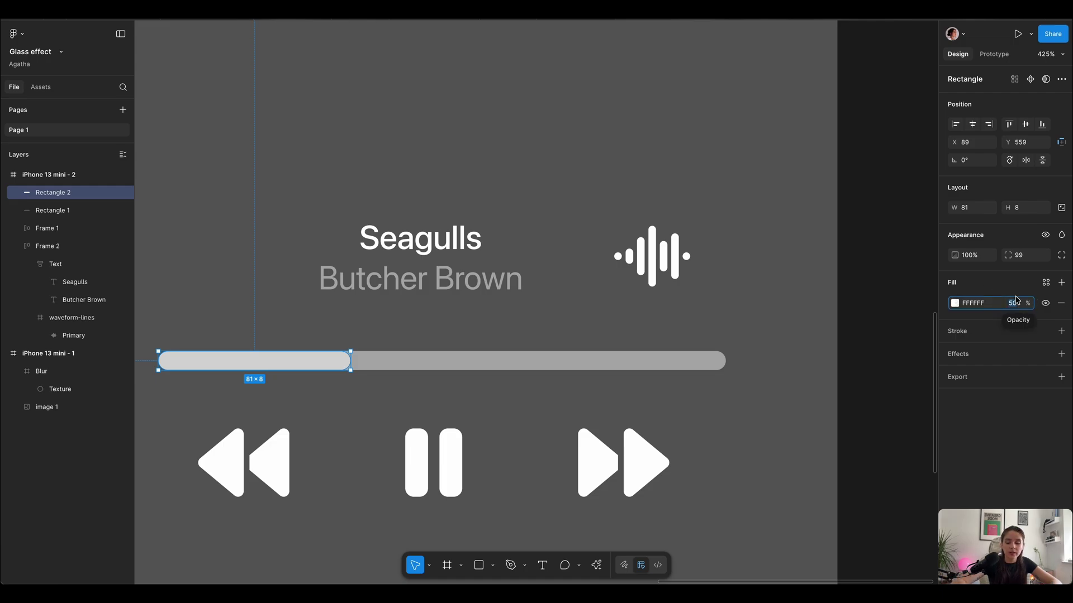
{"action": "type", "text": "100"}
{"action": "key", "text": "Return"}
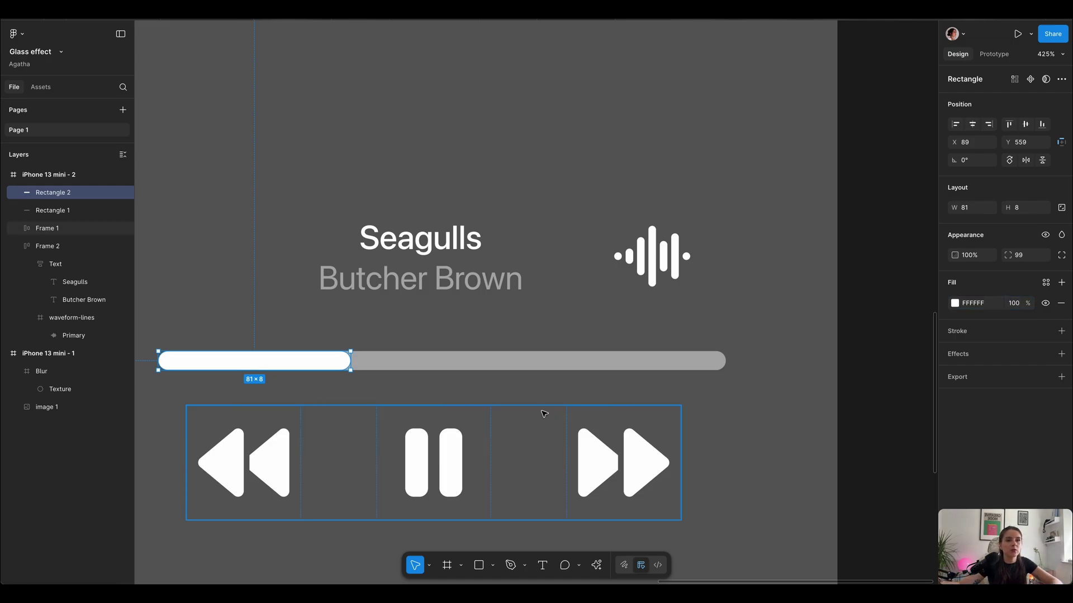
Step: Square off the right-hand corners of the short white progress bar using individual corner radii
{"action": "scroll", "coordinate": [484, 330], "scroll_direction": "up", "scroll_amount": 5}
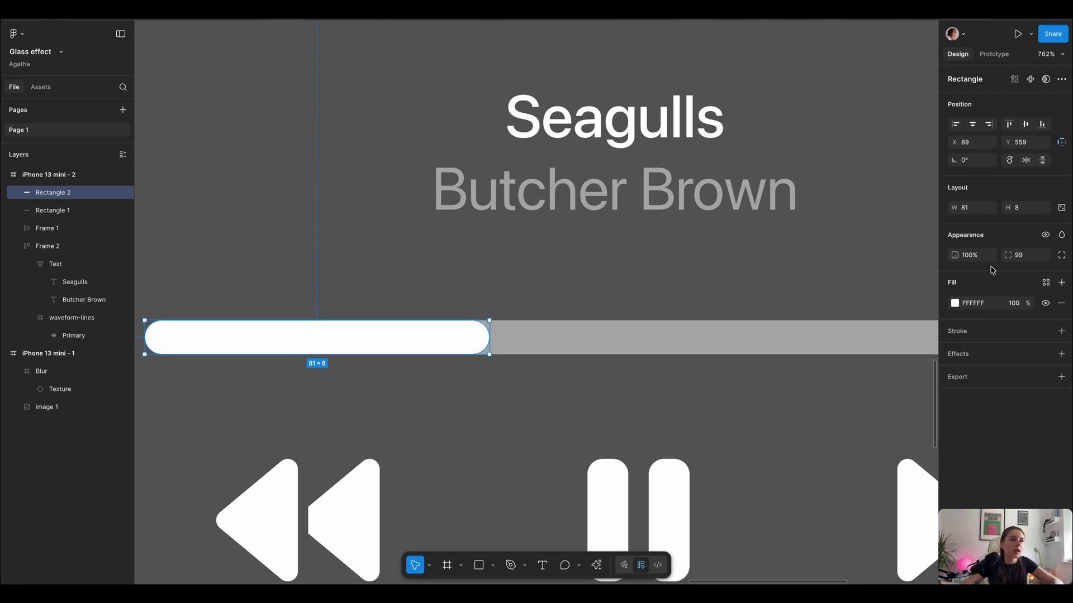
{"action": "left_click", "coordinate": [1061, 256]}
{"action": "left_click", "coordinate": [1023, 274]}
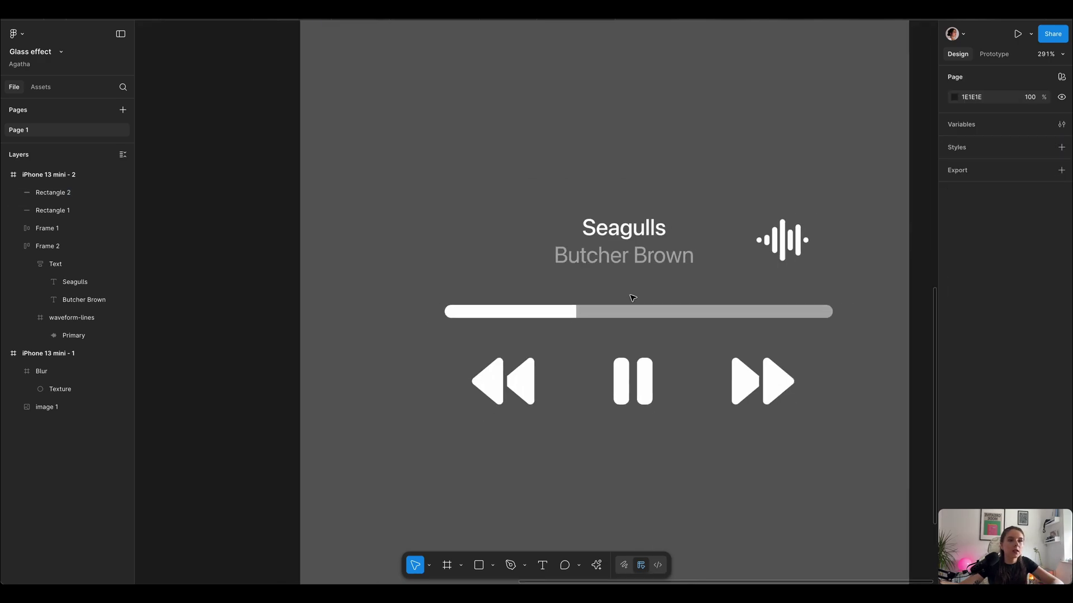
Step: Group the white progress bar with the longer translucent track bar
{"action": "left_click", "coordinate": [571, 315]}
{"action": "left_click", "coordinate": [596, 317], "text": "shift"}
{"action": "right_click", "coordinate": [596, 317]}
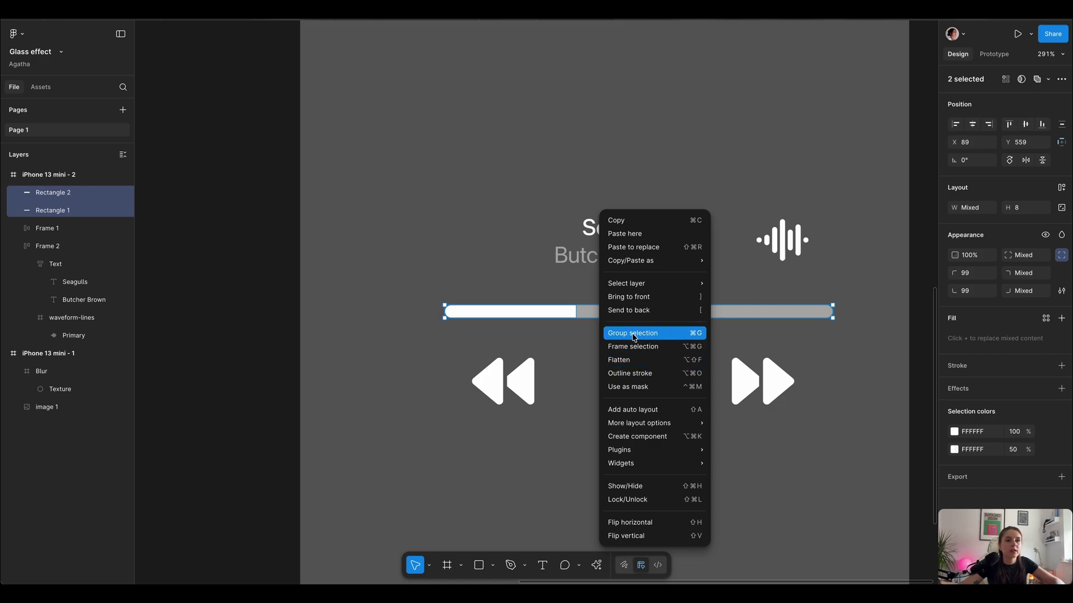
{"action": "left_click", "coordinate": [634, 337]}
{"action": "left_click", "coordinate": [595, 343]}
{"action": "left_click", "coordinate": [580, 311]}
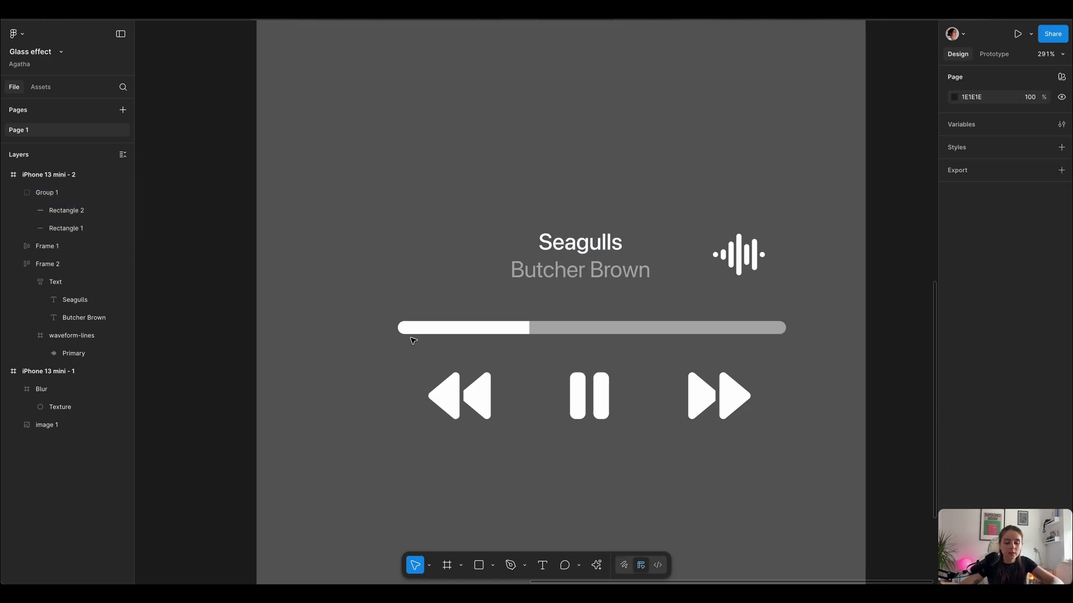
Step: Add a "1:05" text label near the left end of the progress bar and set its font size to 10
{"action": "key", "text": "t"}
{"action": "left_click", "coordinate": [362, 336]}
{"action": "type", "text": "1:0t5"}
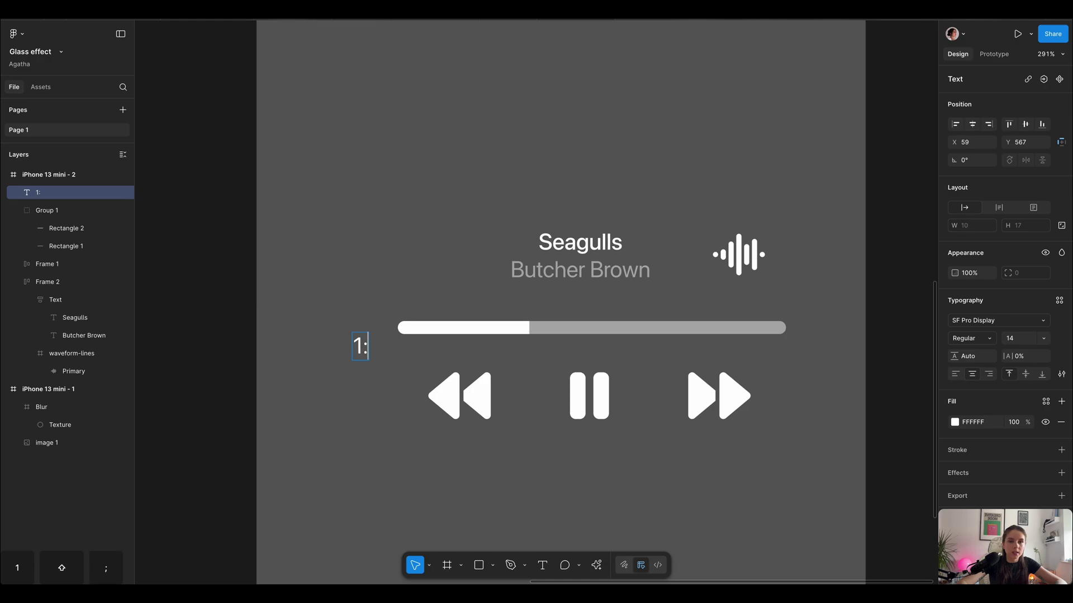
{"action": "key", "text": "BackSpace"}
{"action": "key", "text": "BackSpace"}
{"action": "key", "text": "BackSpace"}
{"action": "type", "text": "5"}
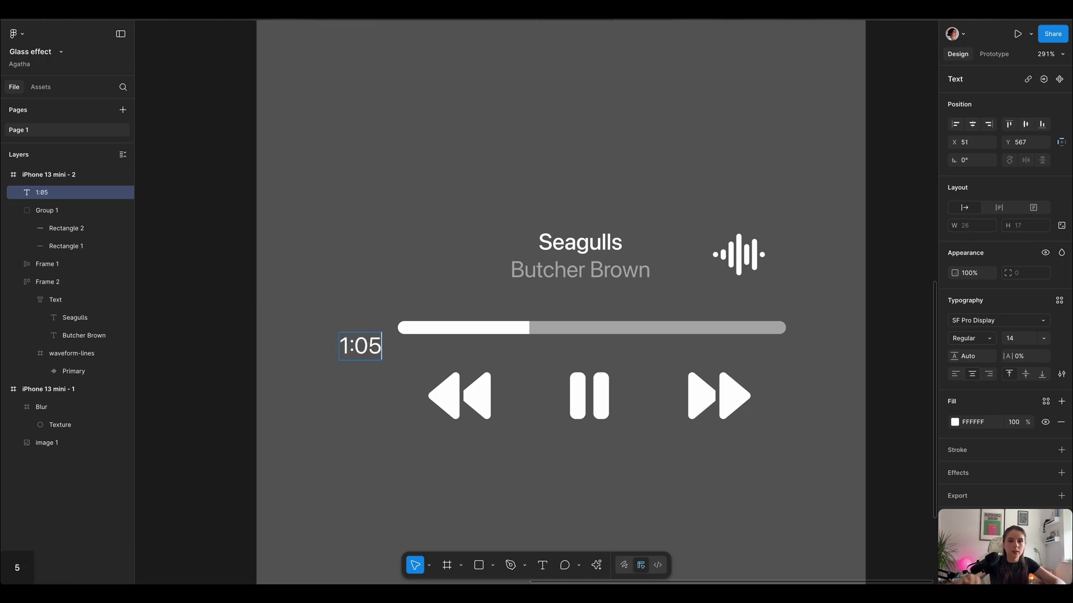
{"action": "key", "text": "Escape"}
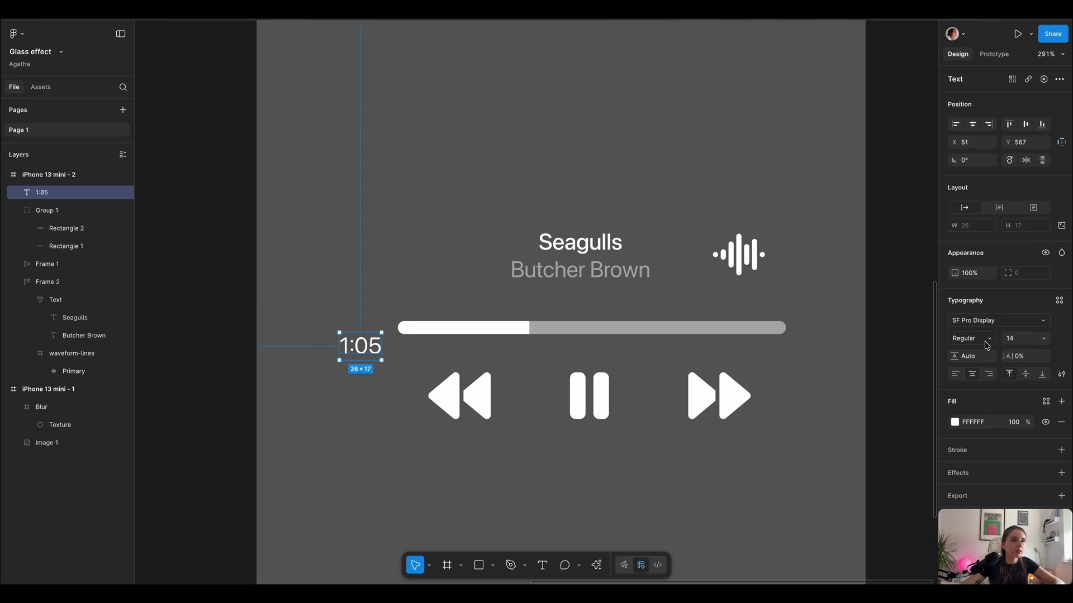
{"action": "left_click", "coordinate": [1027, 339]}
{"action": "type", "text": "10"}
{"action": "key", "text": "Return"}
Step: Move the "1:05" label beside the bar's left end and place a copy at its right end reading "2:12"
{"action": "left_click", "coordinate": [360, 350]}
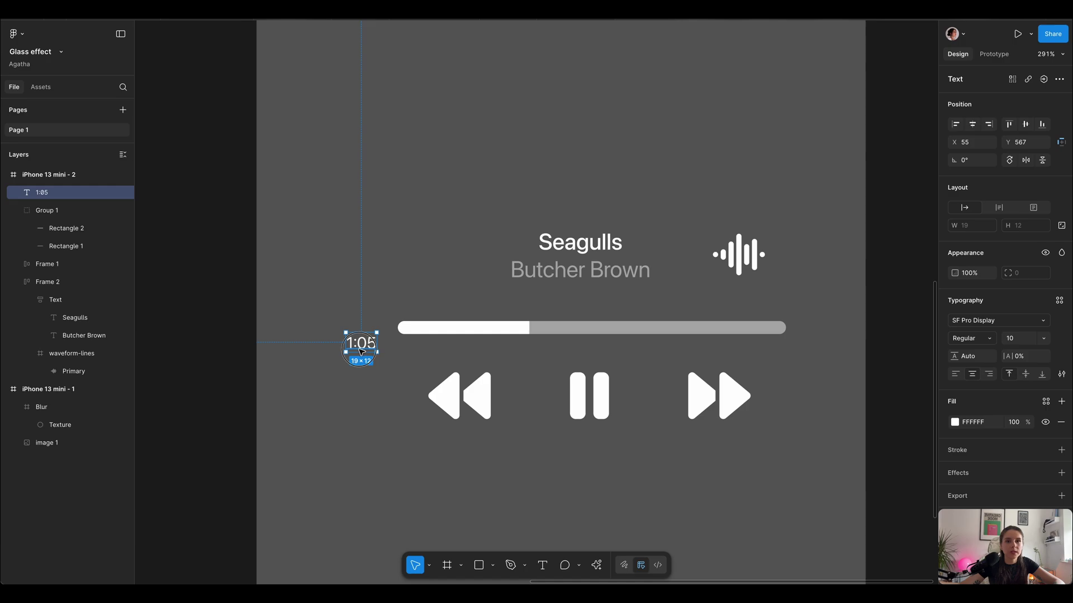
{"action": "left_click_drag", "start_coordinate": [360, 350], "coordinate": [815, 337]}
{"action": "double_click", "coordinate": [815, 336]}
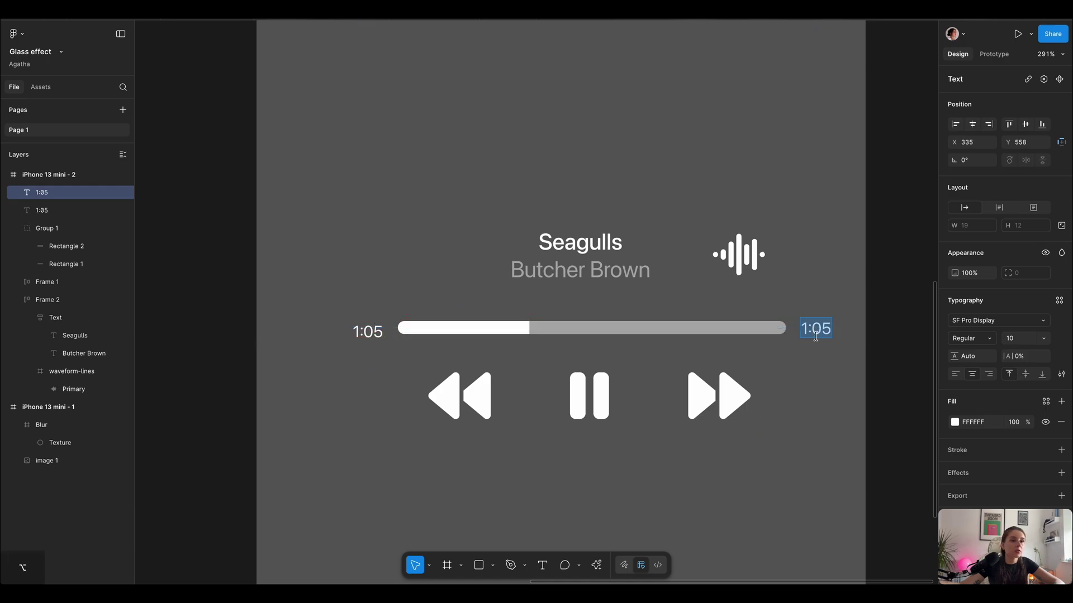
{"action": "left_click", "coordinate": [807, 333]}
{"action": "type", "text": "2"}
{"action": "double_click", "coordinate": [820, 332]}
{"action": "type", "text": "12"}
Step: Combine both time labels and the progress bar into one horizontal auto layout with a gap of 8
{"action": "left_click", "coordinate": [754, 333], "text": "shift"}
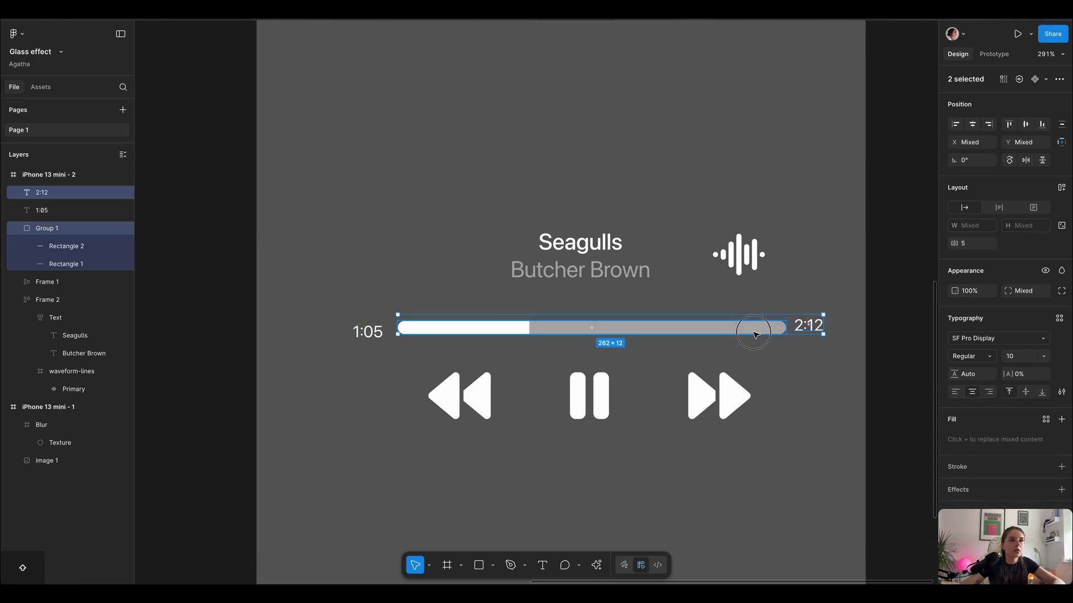
{"action": "left_click", "coordinate": [376, 336], "text": "shift"}
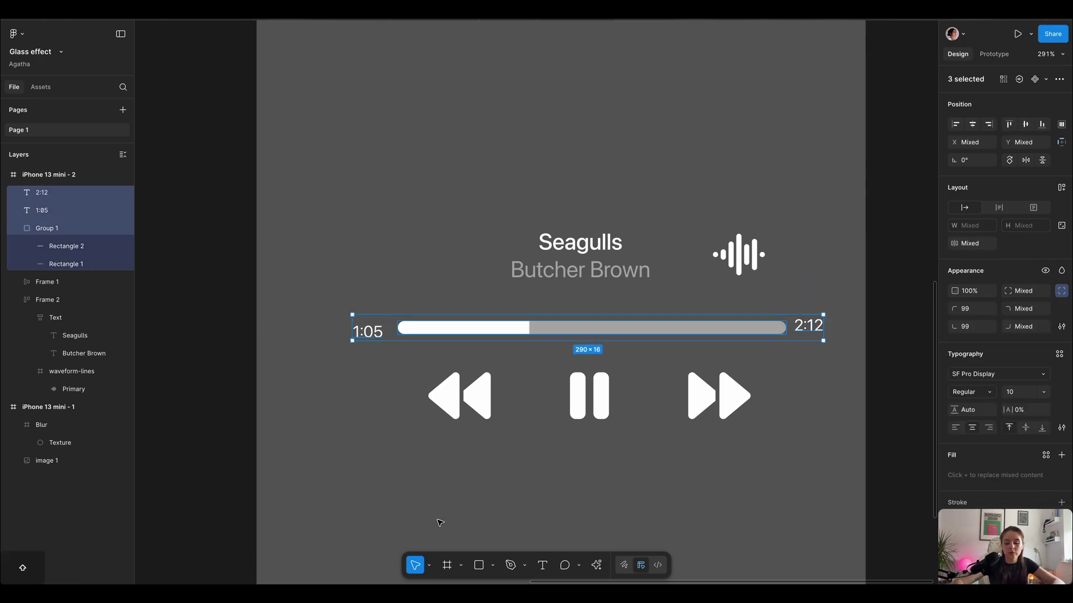
{"action": "key", "text": "shift+a"}
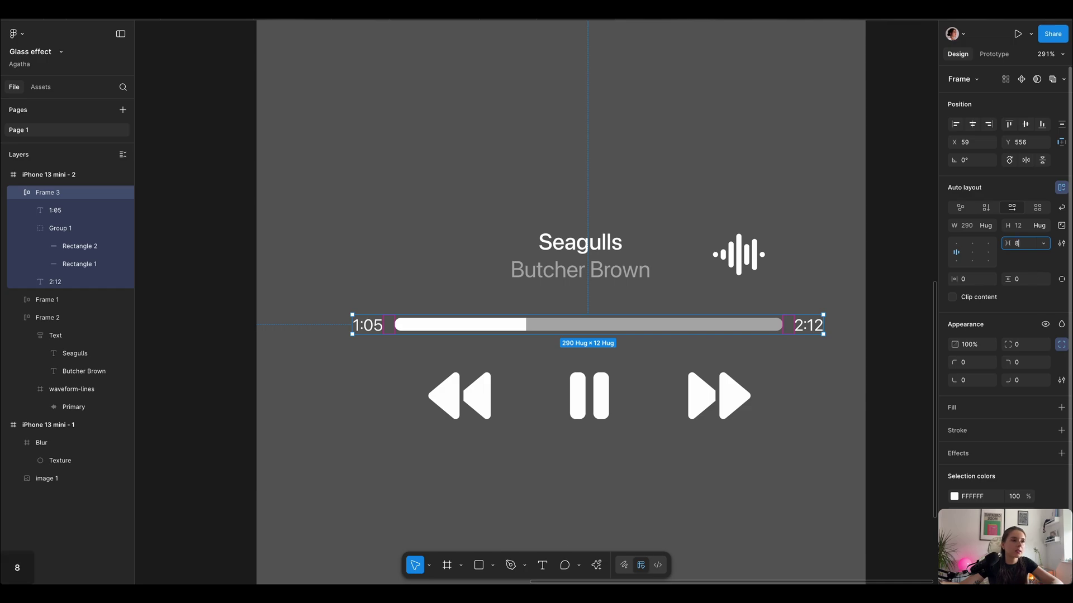
{"action": "type", "text": "8"}
{"action": "key", "text": "Return"}
Step: Stack the song info, progress bar and playback control rows in one vertical auto layout frame with a gap of 16
{"action": "scroll", "coordinate": [554, 371], "scroll_direction": "down", "scroll_amount": 2}
{"action": "left_click", "coordinate": [554, 372]}
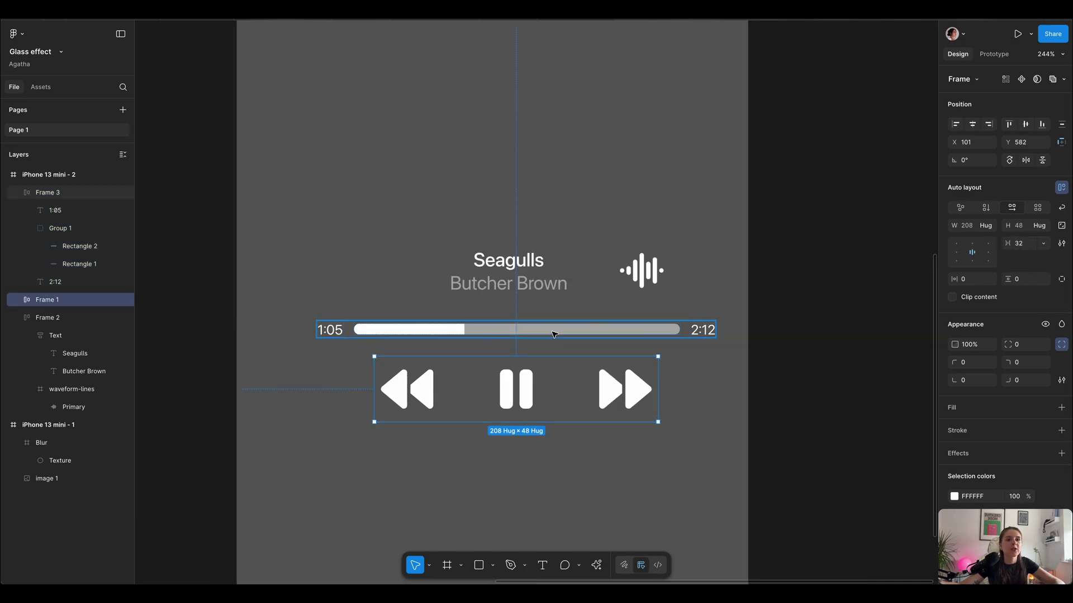
{"action": "left_click", "coordinate": [553, 331]}
{"action": "left_click", "coordinate": [559, 286]}
{"action": "left_click", "coordinate": [568, 400]}
{"action": "left_click", "coordinate": [554, 332], "text": "shift"}
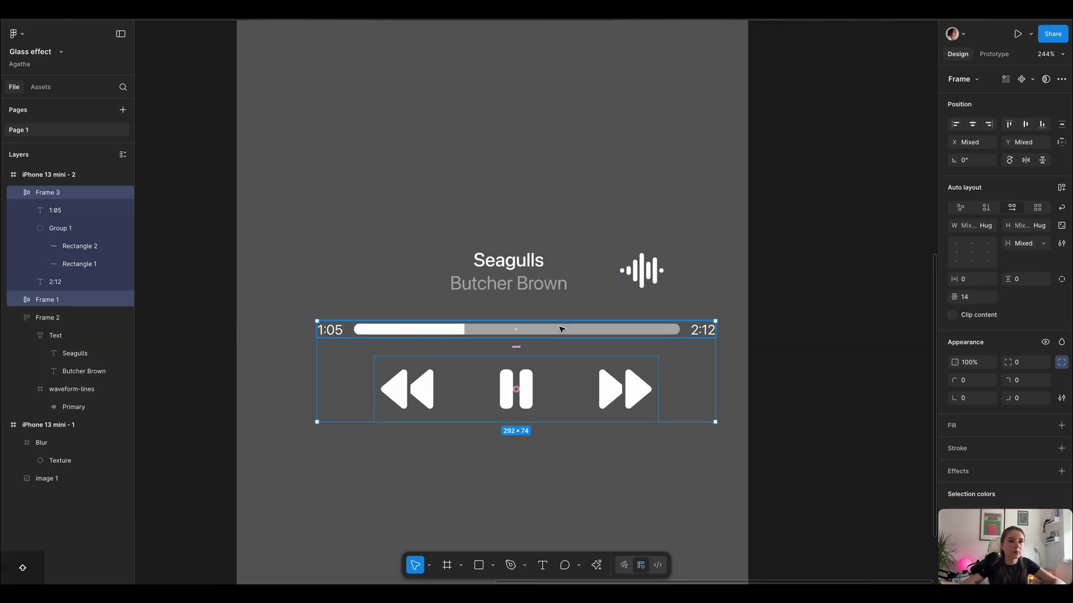
{"action": "left_click", "coordinate": [553, 274], "text": "shift"}
{"action": "key", "text": "shift+a"}
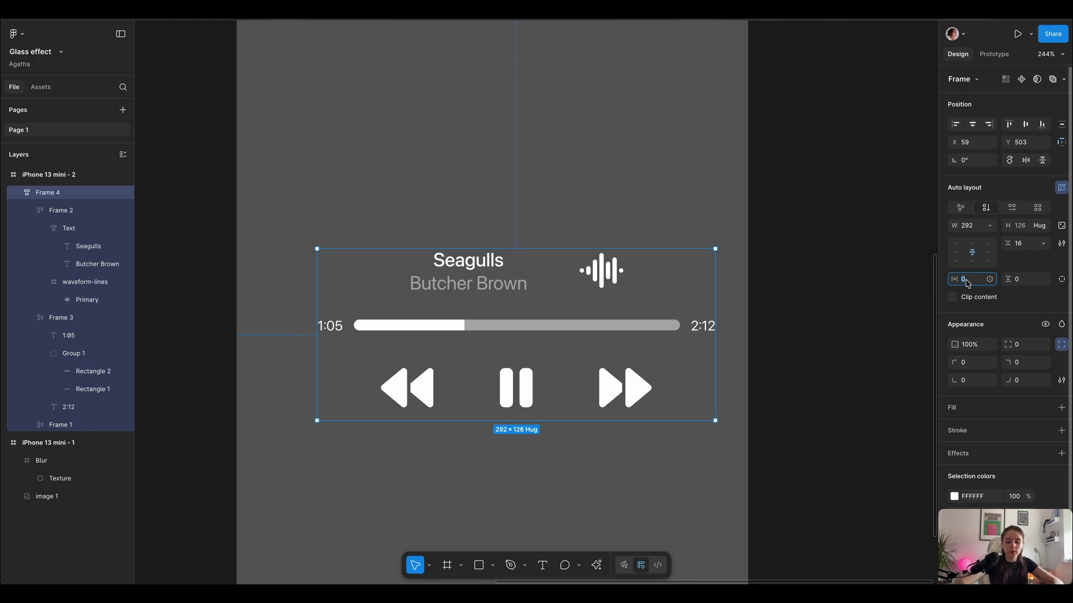
Step: Set the player frame's horizontal and vertical padding to 24 and make its width hug the contents
{"action": "type", "text": "24"}
{"action": "key", "text": "Return"}
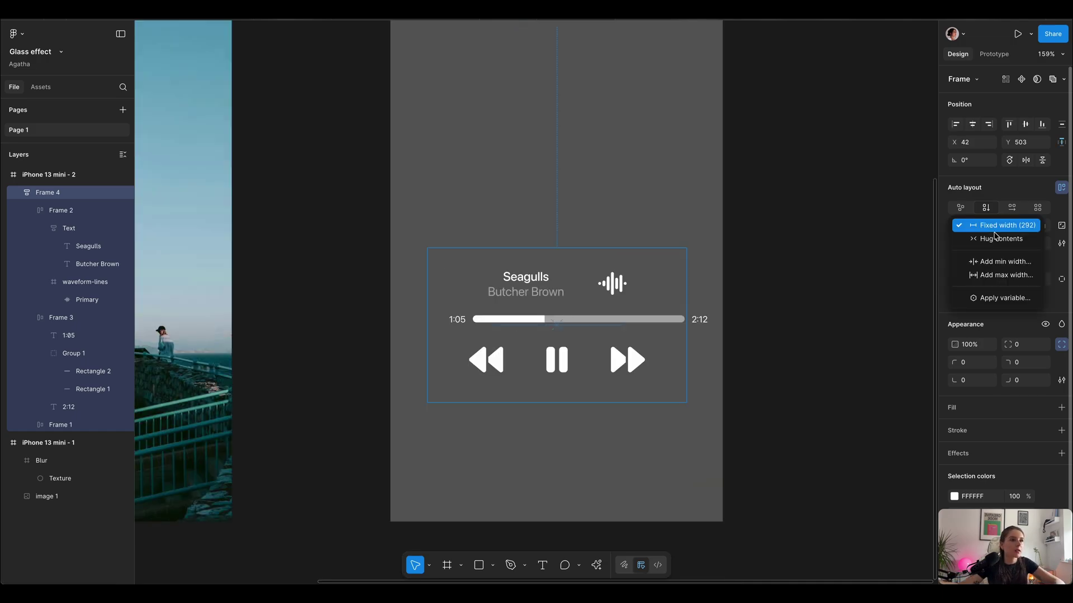
{"action": "left_click", "coordinate": [995, 241]}
Step: Make the row with the song text and waveform icon fill the width of the player frame
{"action": "scroll", "coordinate": [606, 274], "scroll_direction": "up", "scroll_amount": 3}
{"action": "left_click", "coordinate": [551, 290]}
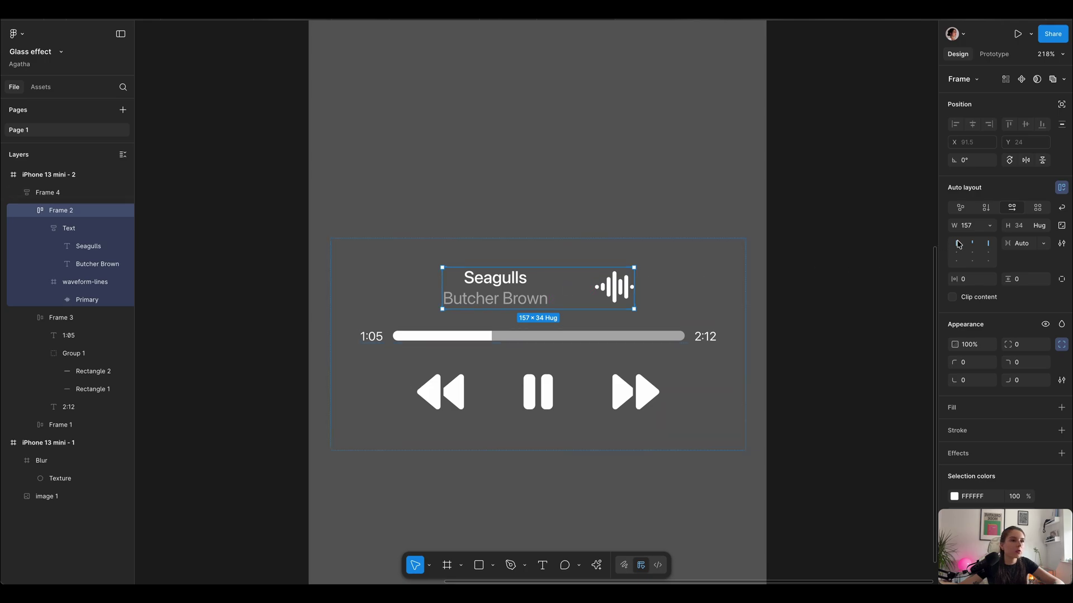
{"action": "left_click", "coordinate": [989, 226]}
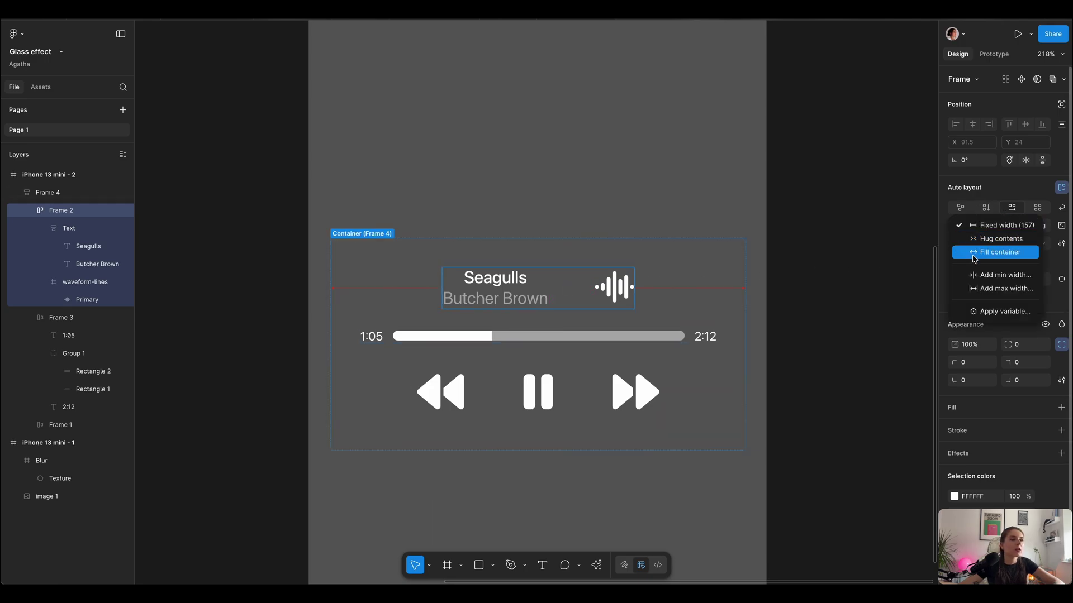
{"action": "left_click", "coordinate": [995, 252]}
Step: Give the song text block a left padding of 32 and make its width fill the container
{"action": "left_click", "coordinate": [680, 285]}
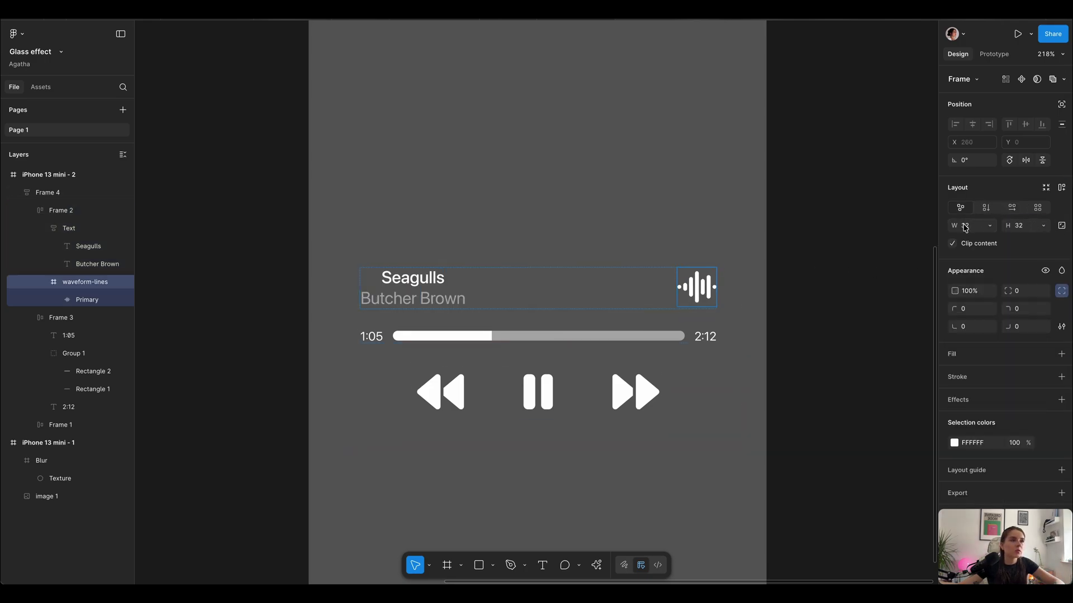
{"action": "left_click", "coordinate": [461, 302]}
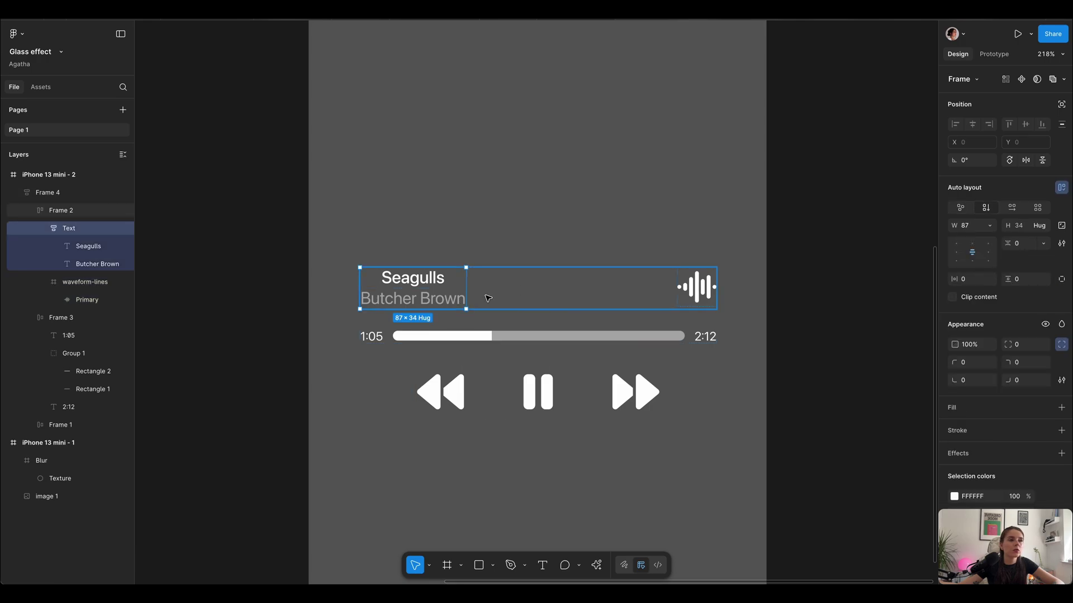
{"action": "left_click", "coordinate": [1057, 279]}
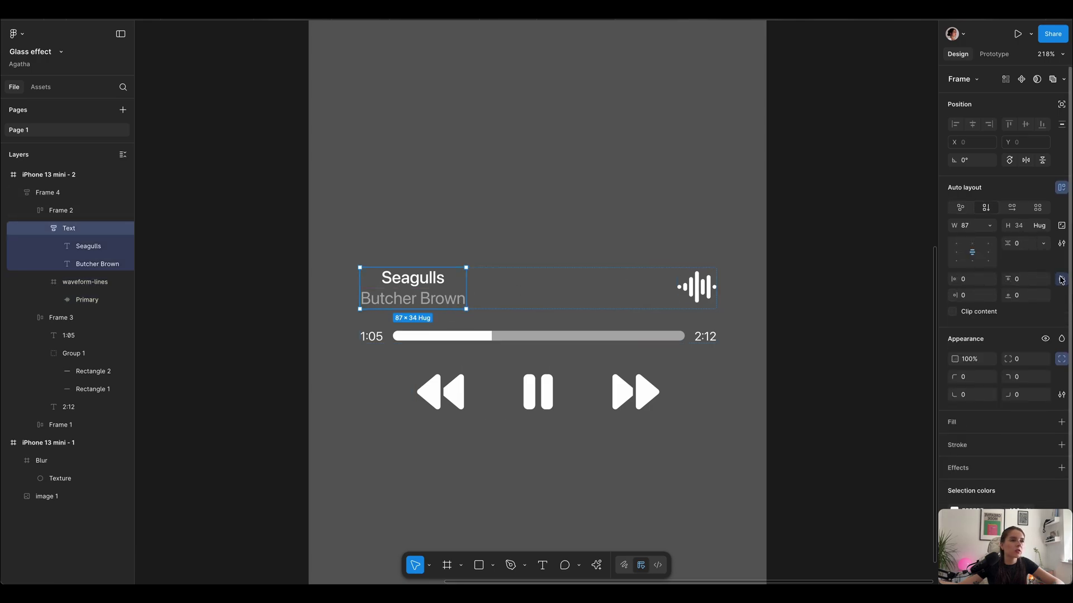
{"action": "type", "text": "32"}
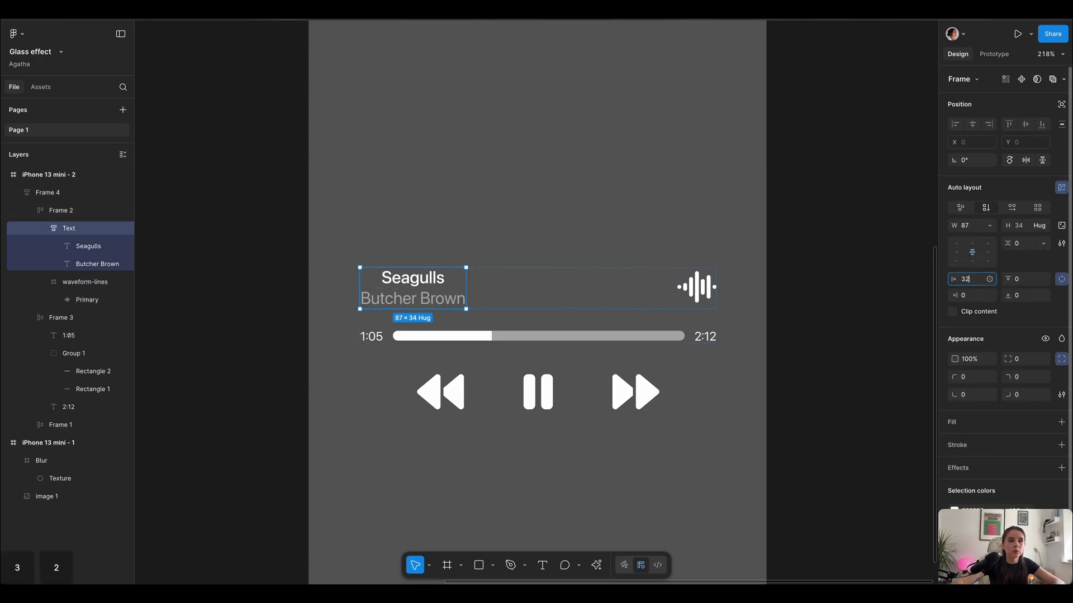
{"action": "key", "text": "Return"}
{"action": "left_click", "coordinate": [990, 225]}
{"action": "left_click", "coordinate": [979, 254]}
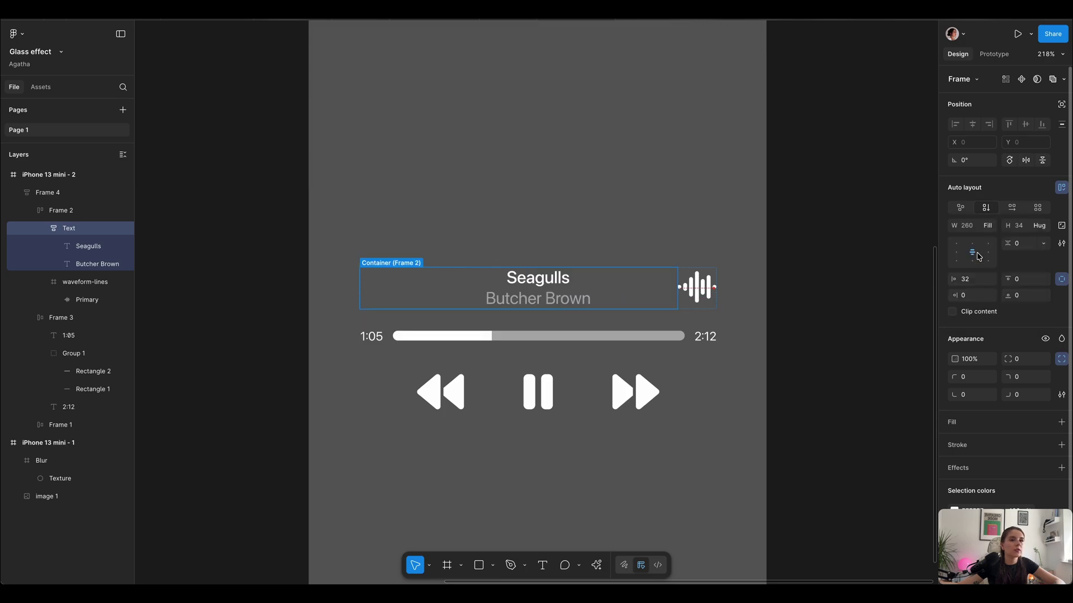
Step: Copy the properties of the glass circle over the lighthouse and paste them onto the music player frame
{"action": "scroll", "coordinate": [513, 204], "scroll_direction": "down", "scroll_amount": 3}
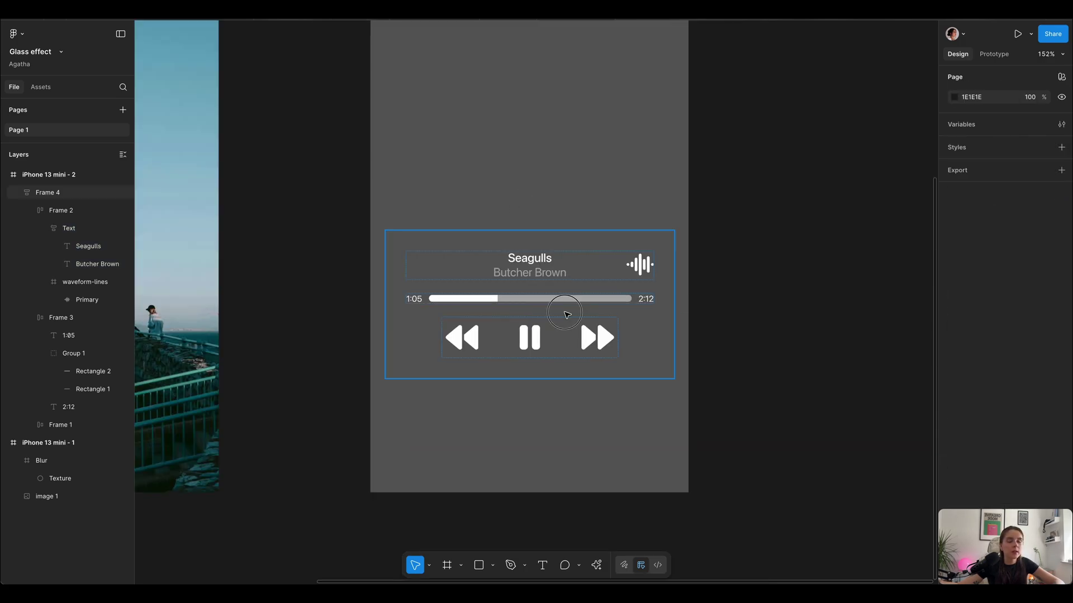
{"action": "left_click", "coordinate": [644, 329]}
{"action": "scroll", "coordinate": [600, 302], "scroll_direction": "down", "scroll_amount": 2}
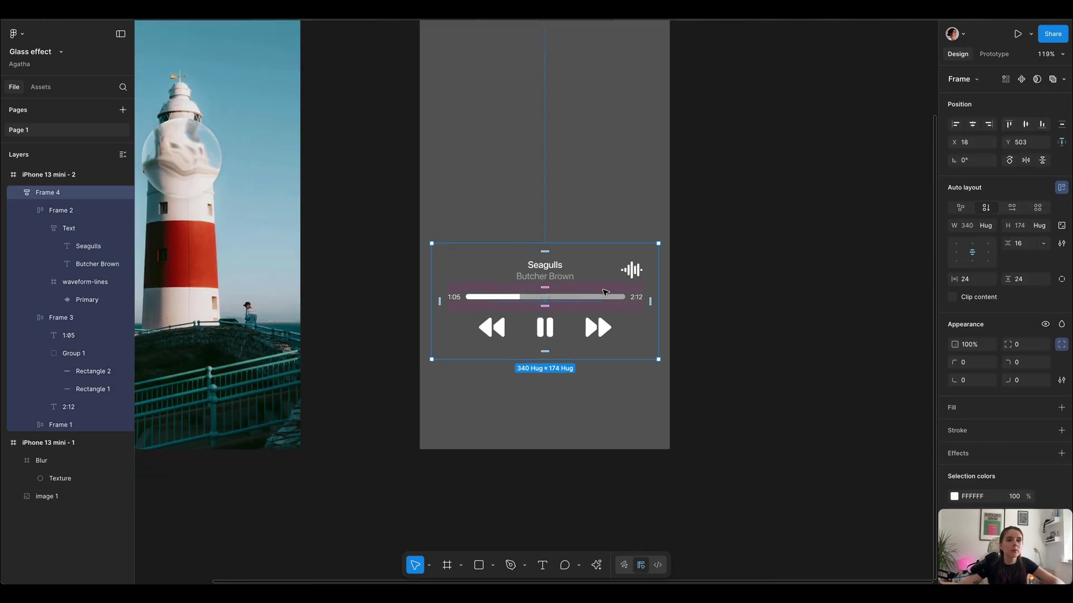
{"action": "scroll", "coordinate": [597, 312], "scroll_direction": "left", "scroll_amount": 5}
{"action": "left_click", "coordinate": [441, 223]}
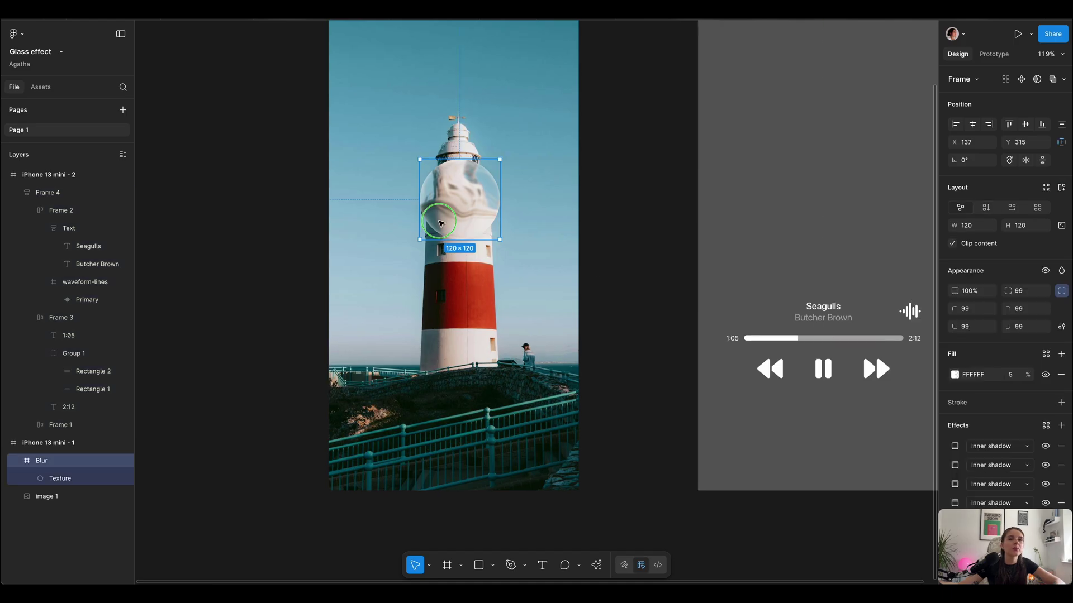
{"action": "right_click", "coordinate": [462, 224]}
{"action": "mouse_move", "coordinate": [472, 227]}
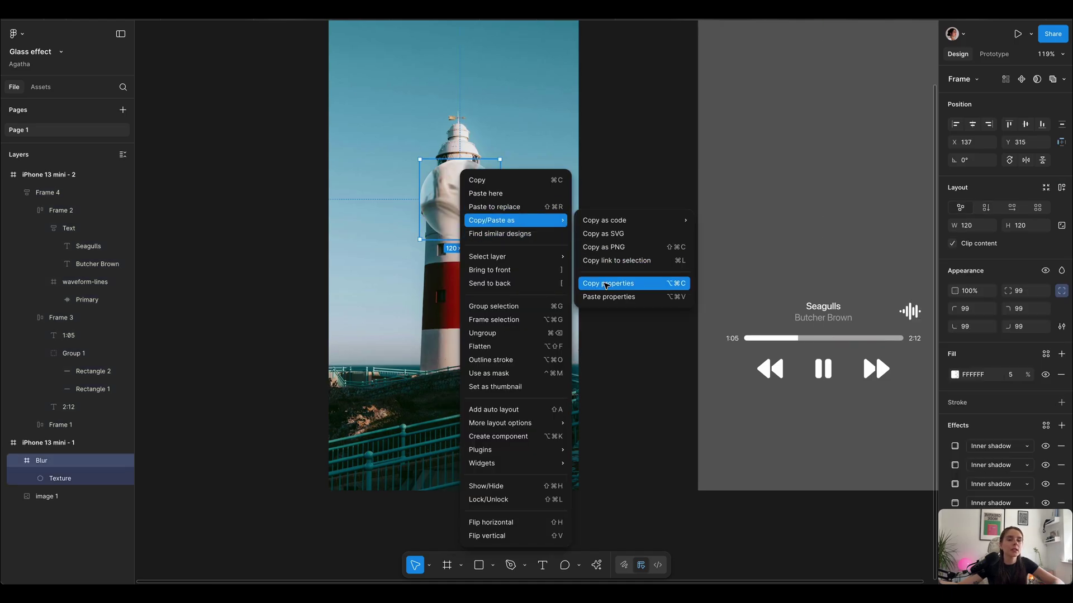
{"action": "left_click", "coordinate": [606, 284]}
{"action": "scroll", "coordinate": [605, 280], "scroll_direction": "right", "scroll_amount": 6}
{"action": "left_click", "coordinate": [548, 335]}
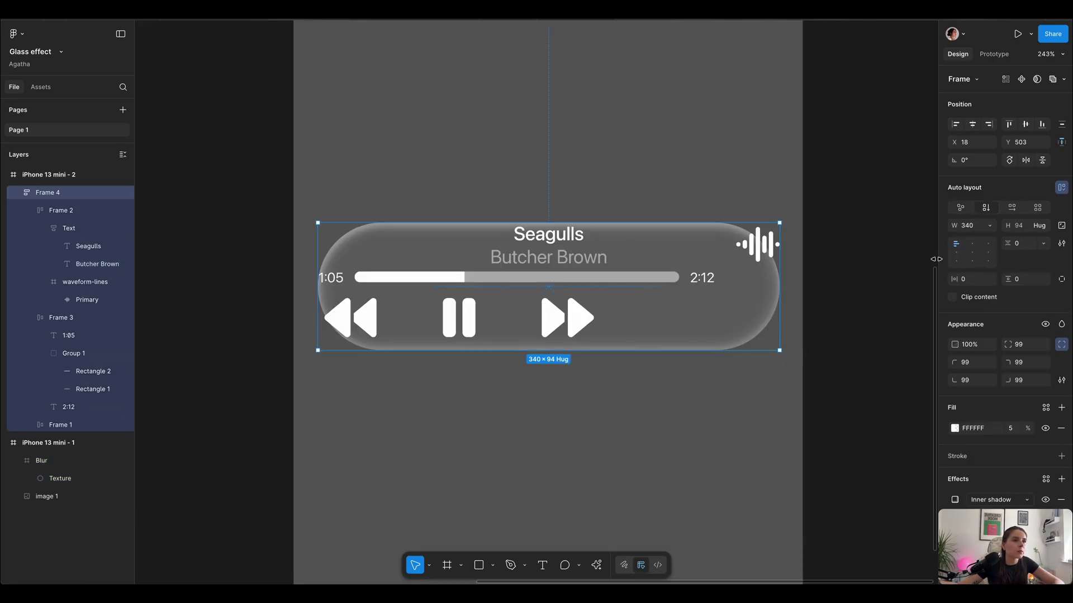
Step: Center the player frame's contents and set its gap to 16 and its padding to 24
{"action": "left_click", "coordinate": [971, 253]}
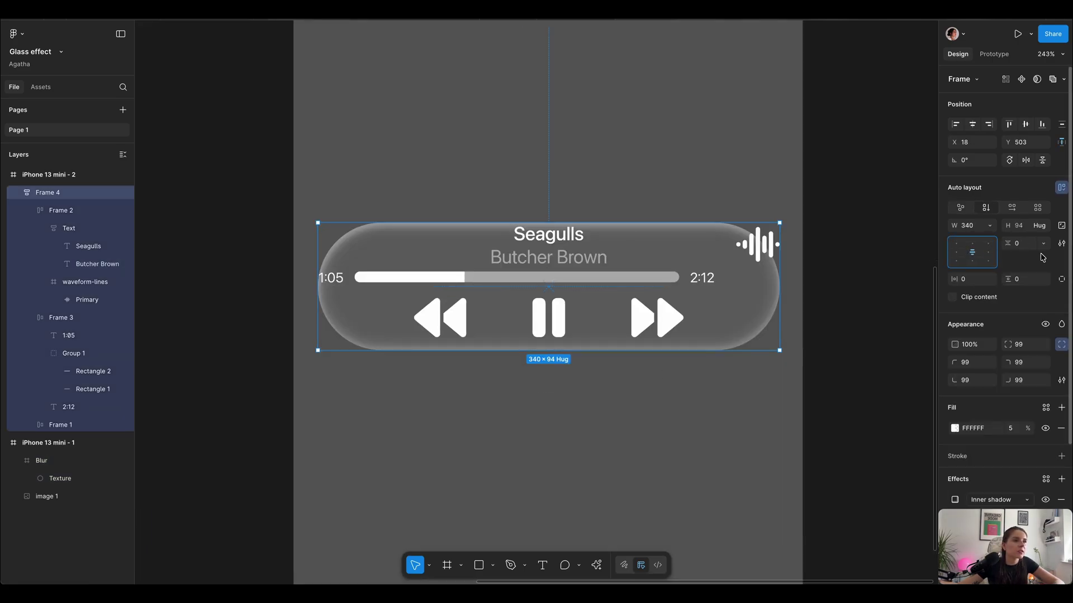
{"action": "left_click", "coordinate": [1021, 244]}
{"action": "type", "text": "16"}
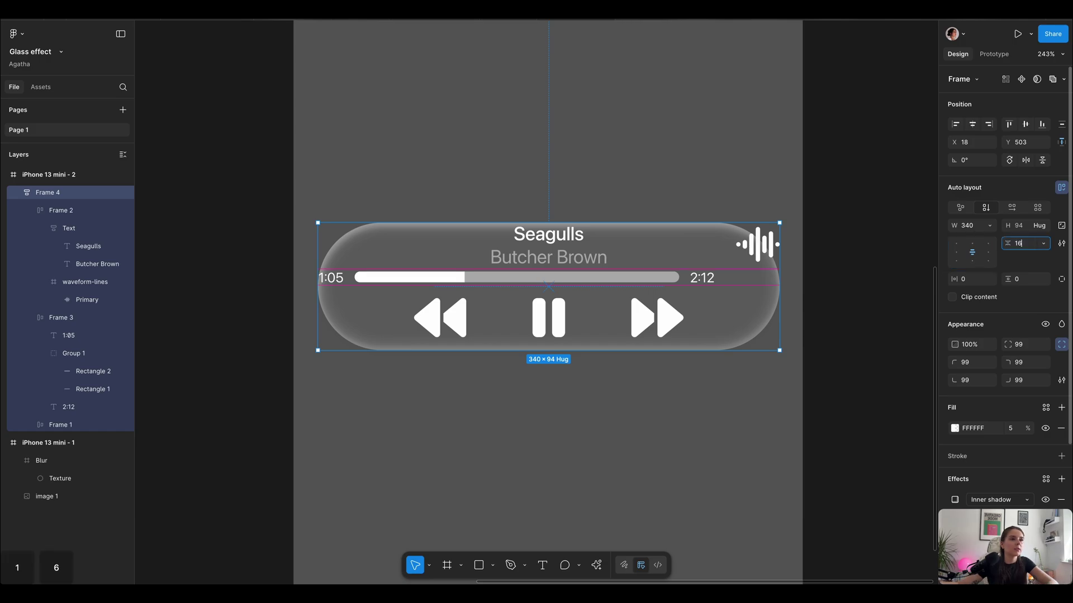
{"action": "left_click", "coordinate": [966, 281]}
{"action": "type", "text": "2"}
Step: Set the player frame's corner radius to 15
{"action": "left_click", "coordinate": [1023, 349]}
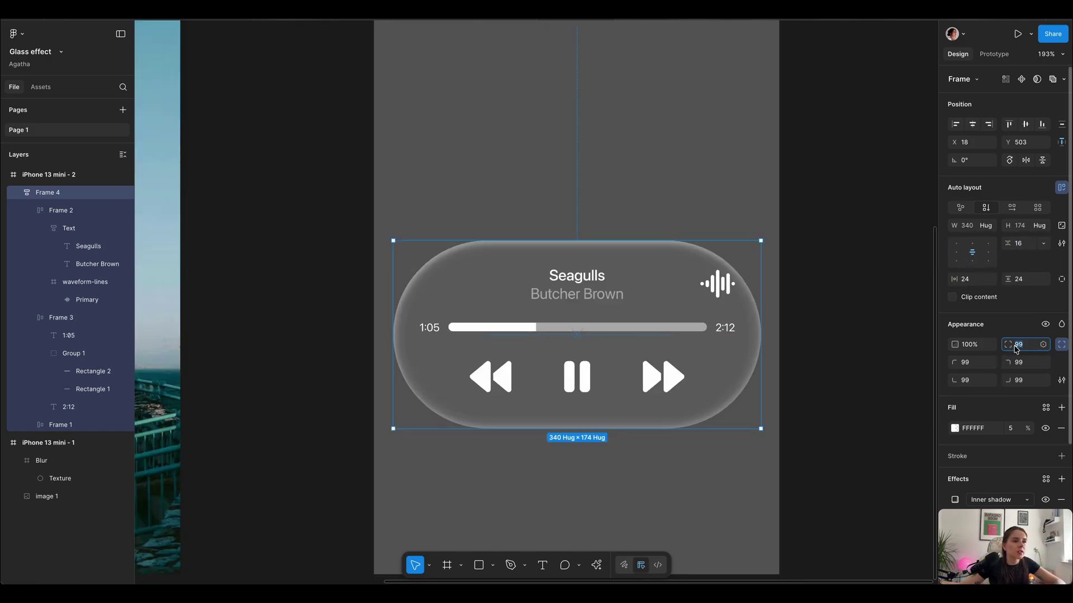
{"action": "type", "text": "15"}
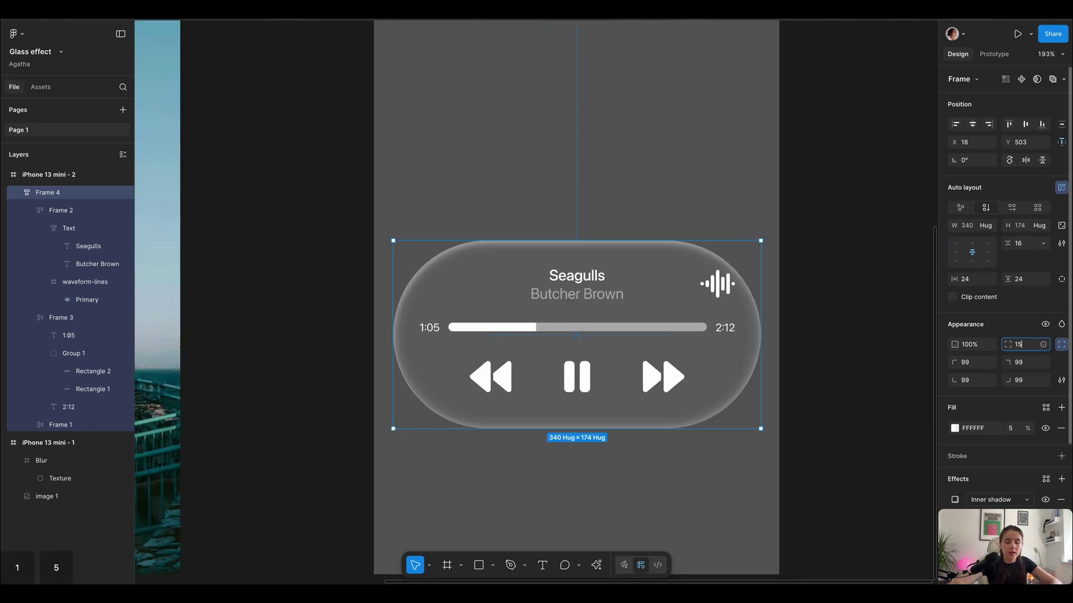
{"action": "key", "text": "Return"}
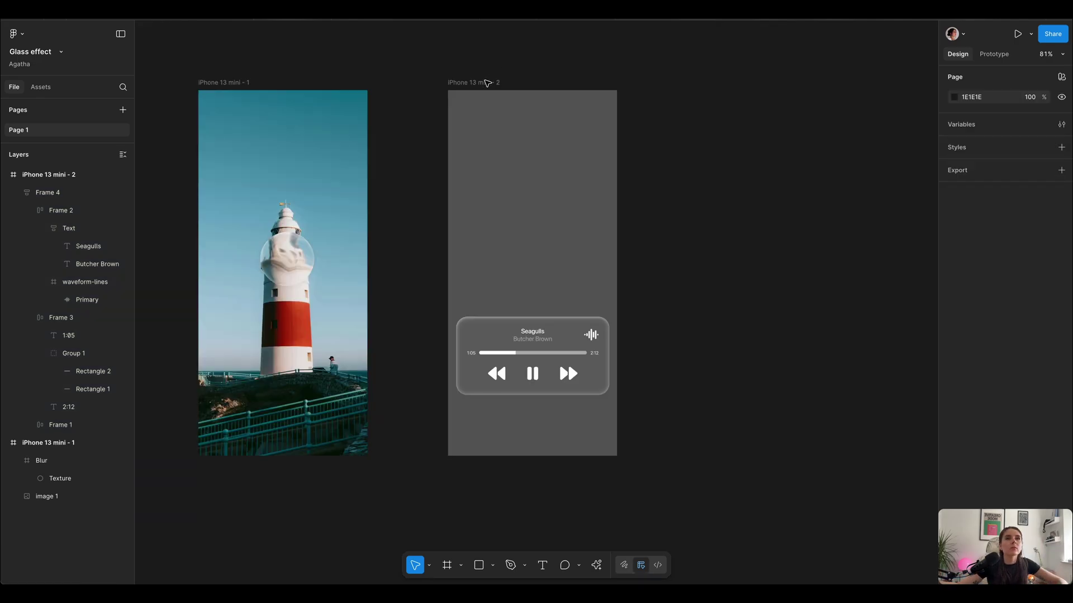
Step: Paste the water lily photo into the iPhone 13 mini - 2 frame and send it behind the music player
{"action": "key", "text": "shift+1"}
{"action": "left_click", "coordinate": [481, 83]}
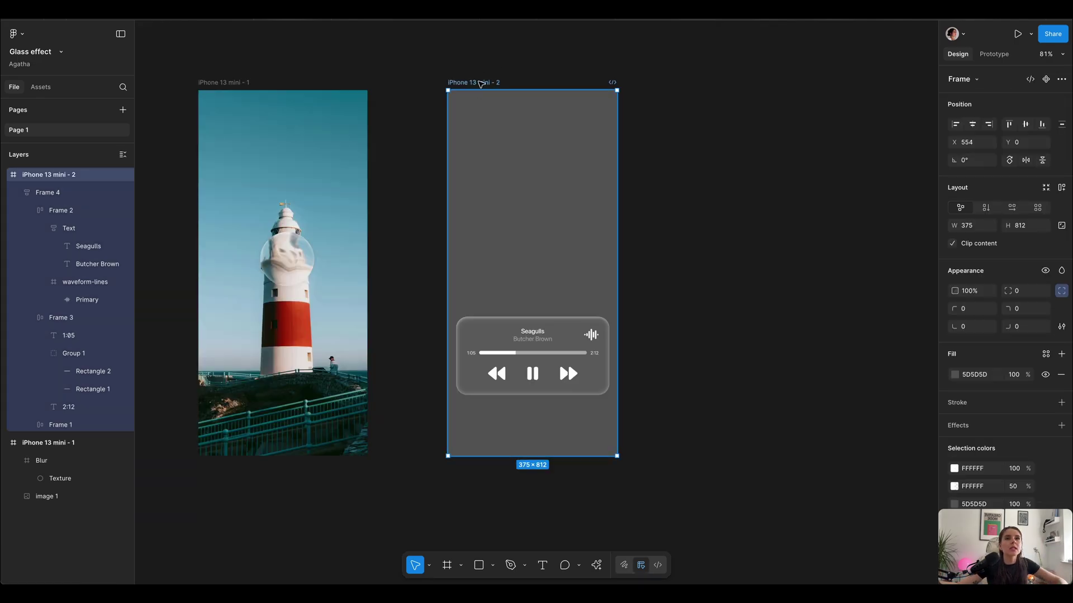
{"action": "key", "text": "ctrl+v"}
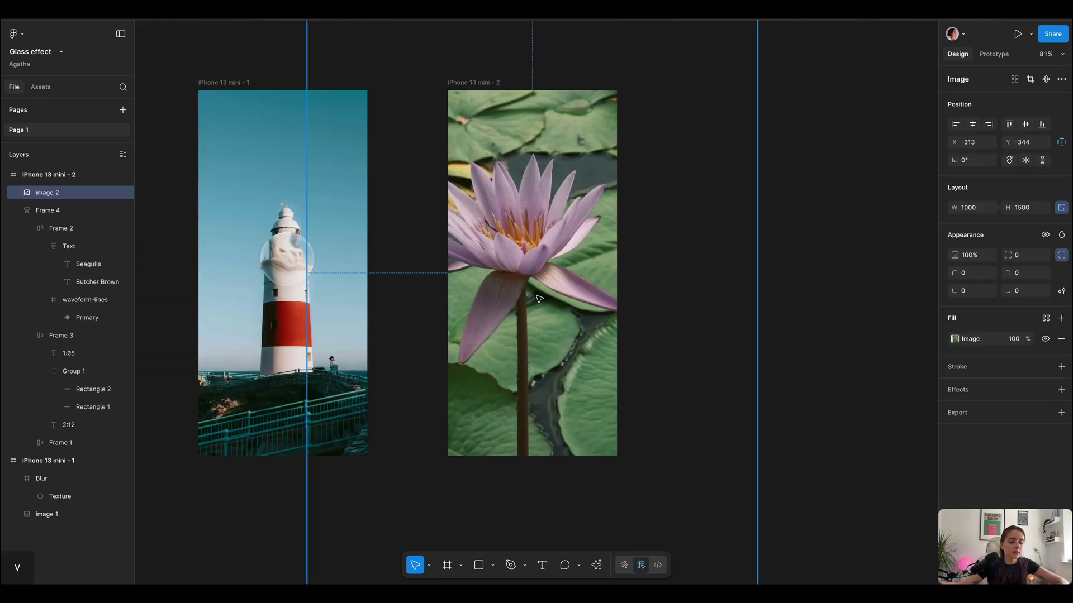
{"action": "key", "text": "ctrl+shift+["}
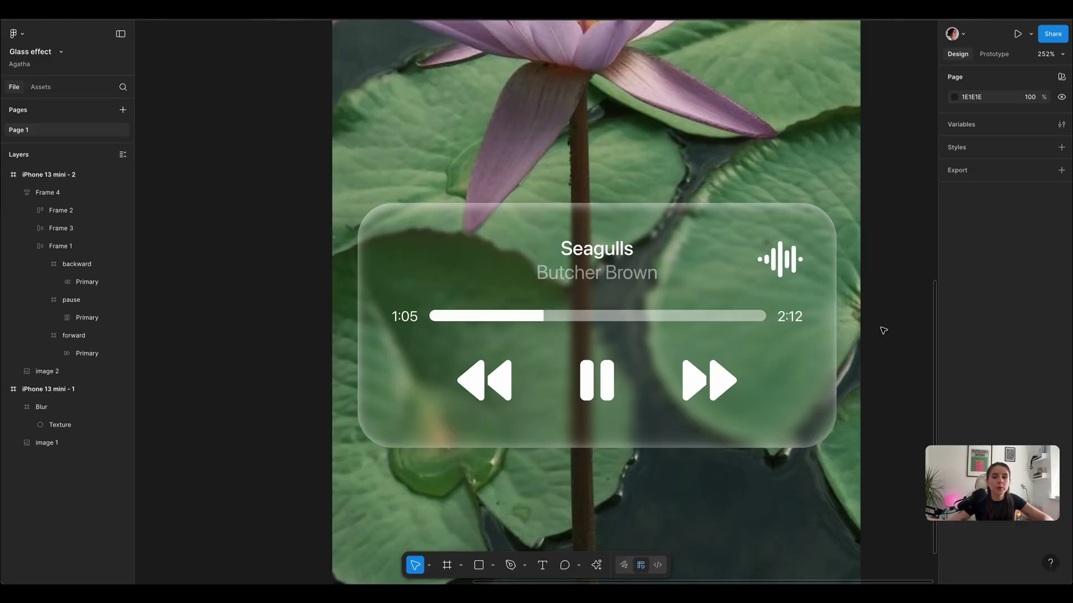
Step: Switch the music player frame's background blur to Uniform
{"action": "left_click", "coordinate": [701, 274]}
{"action": "scroll", "coordinate": [951, 356], "scroll_direction": "down", "scroll_amount": 3}
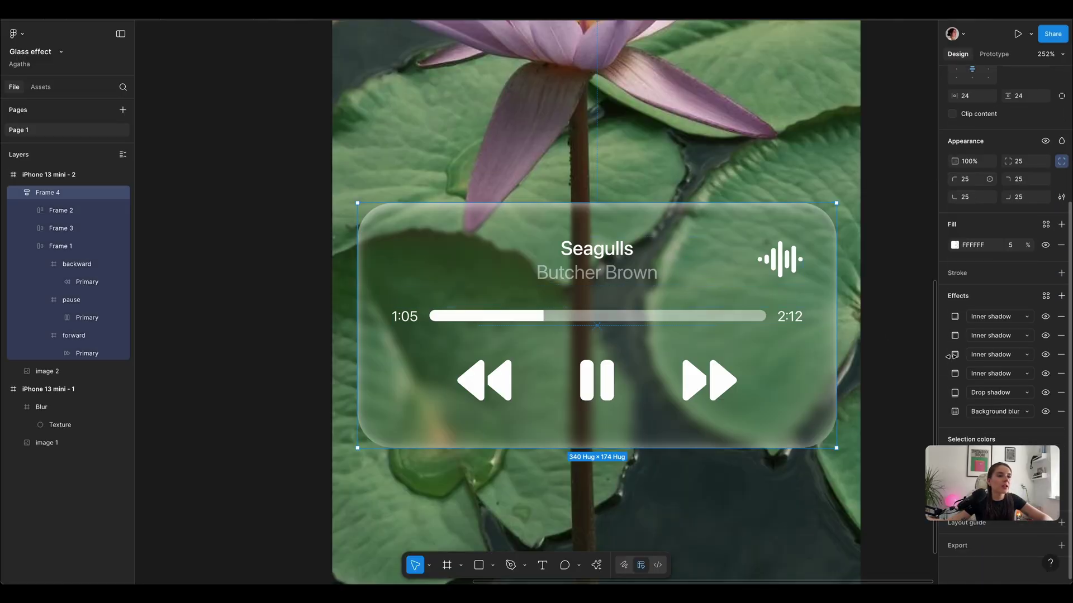
{"action": "left_click", "coordinate": [954, 412]}
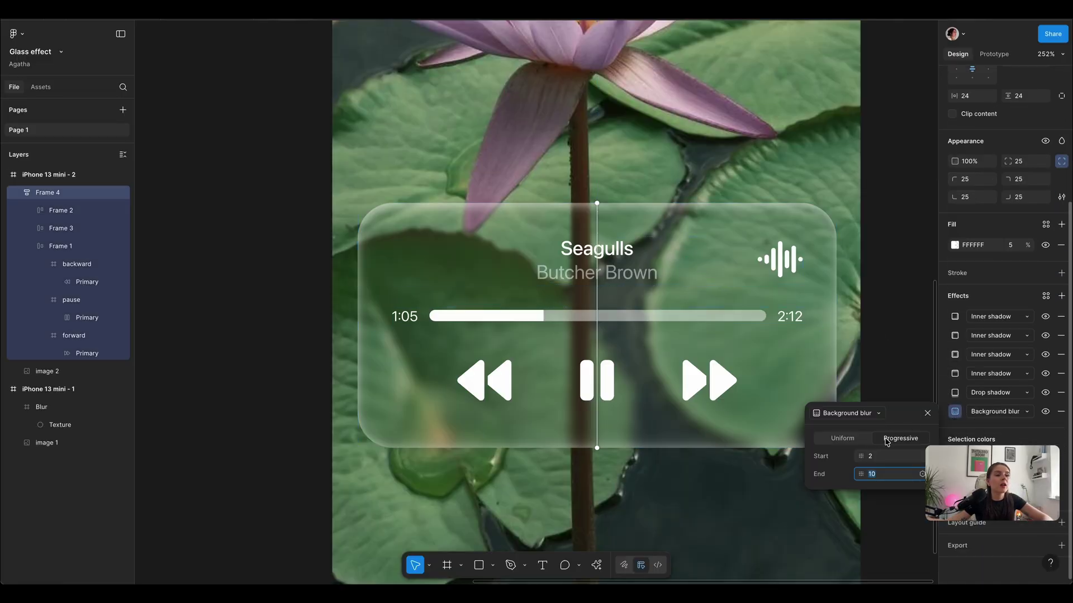
{"action": "left_click", "coordinate": [866, 439]}
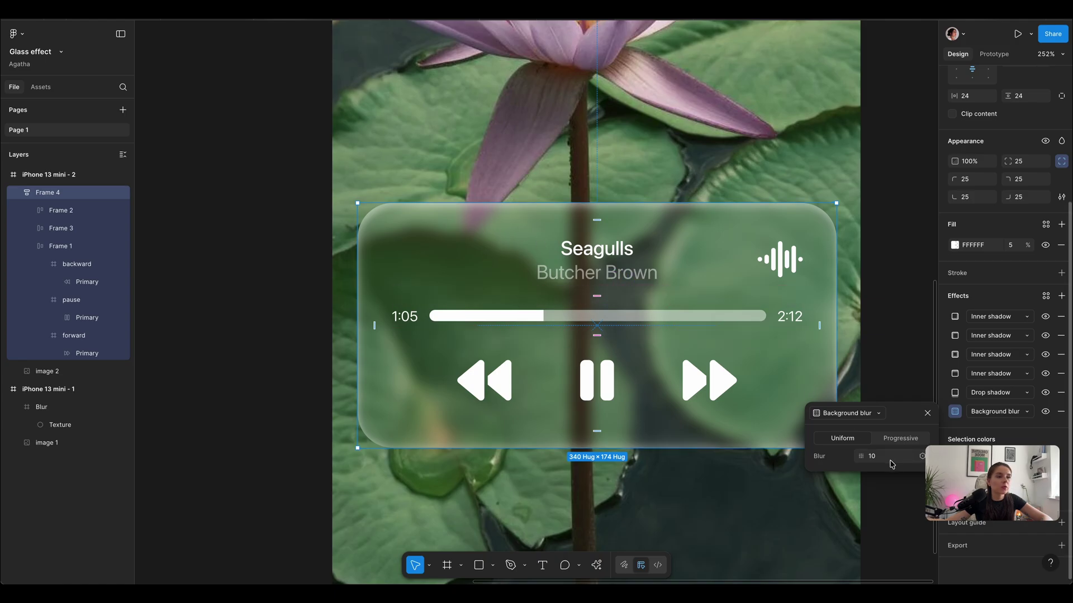
{"action": "key", "text": "shift+1"}
{"action": "left_click", "coordinate": [854, 325]}
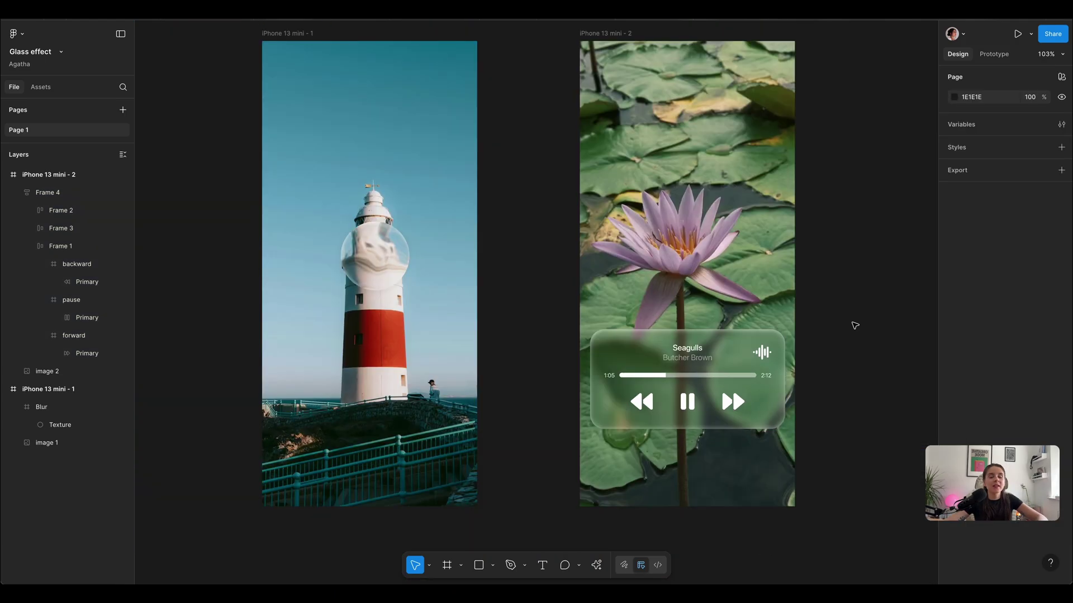